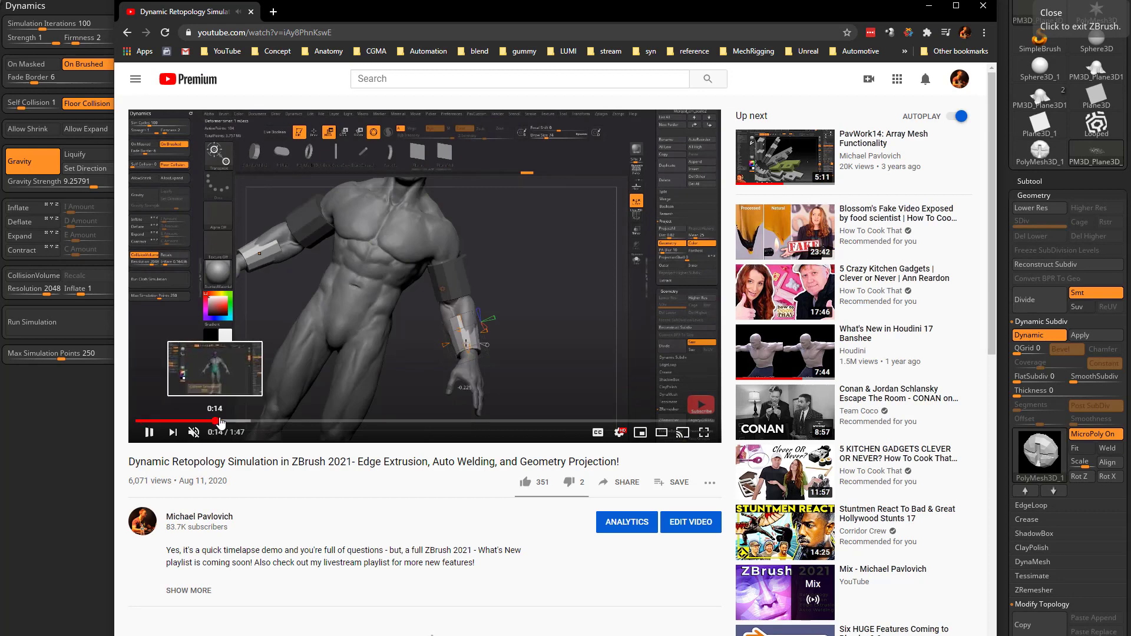
Skim the ZBrush 2021 dynamic retopology simulation video for its surface snapping, ZRemesh and geometry projection sections.
left_click(213, 421)
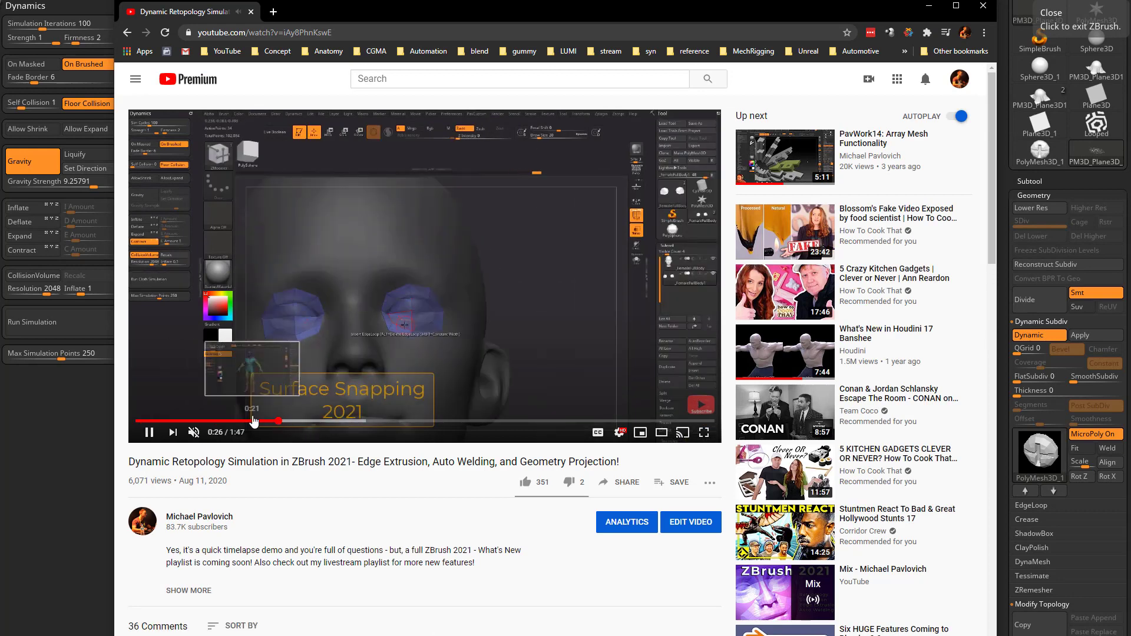
left_click(253, 420)
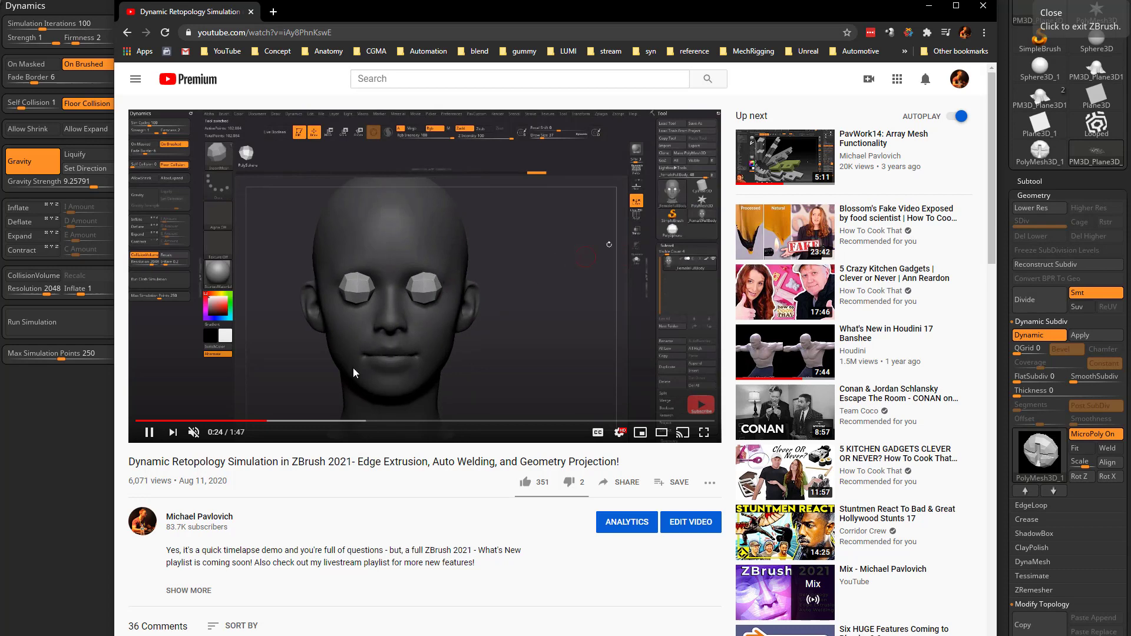
left_click(332, 422)
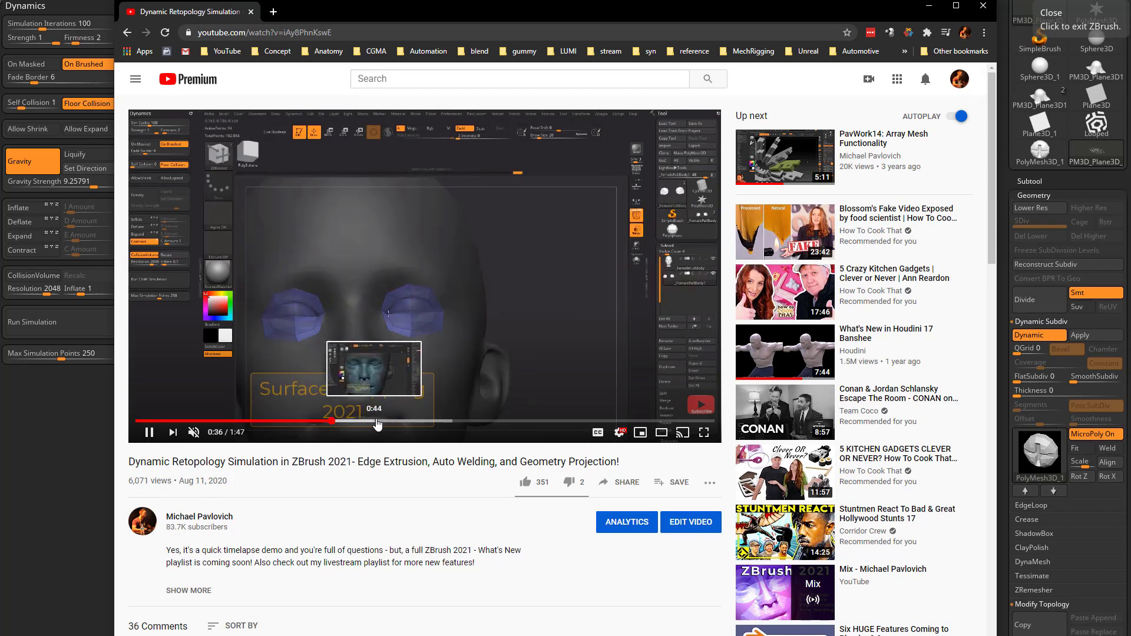
left_click(438, 421)
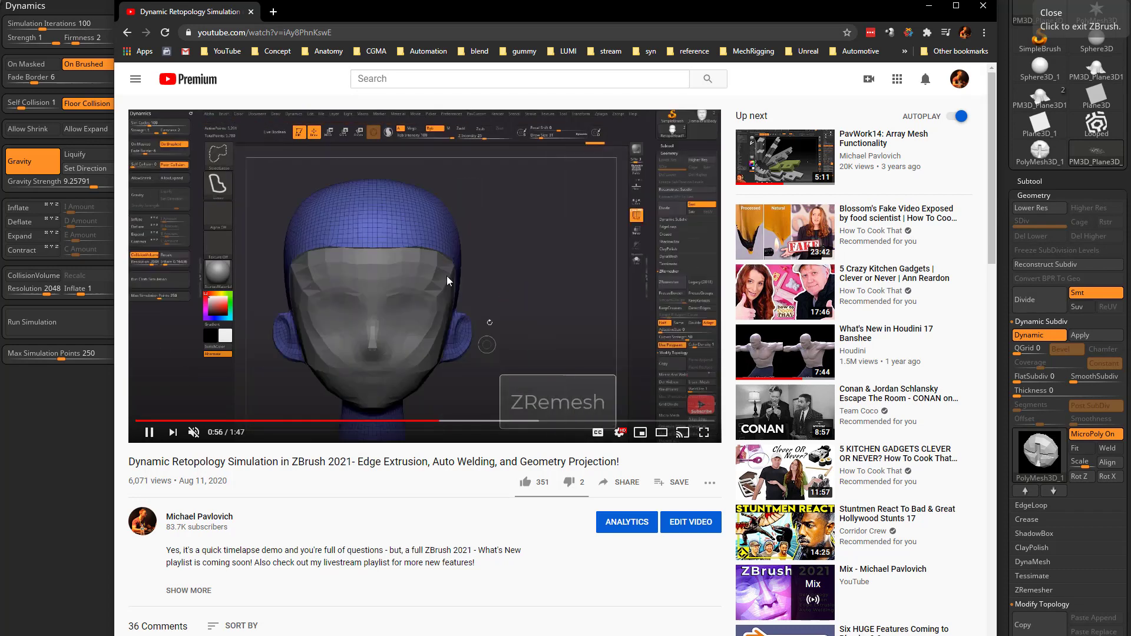
left_click(170, 422)
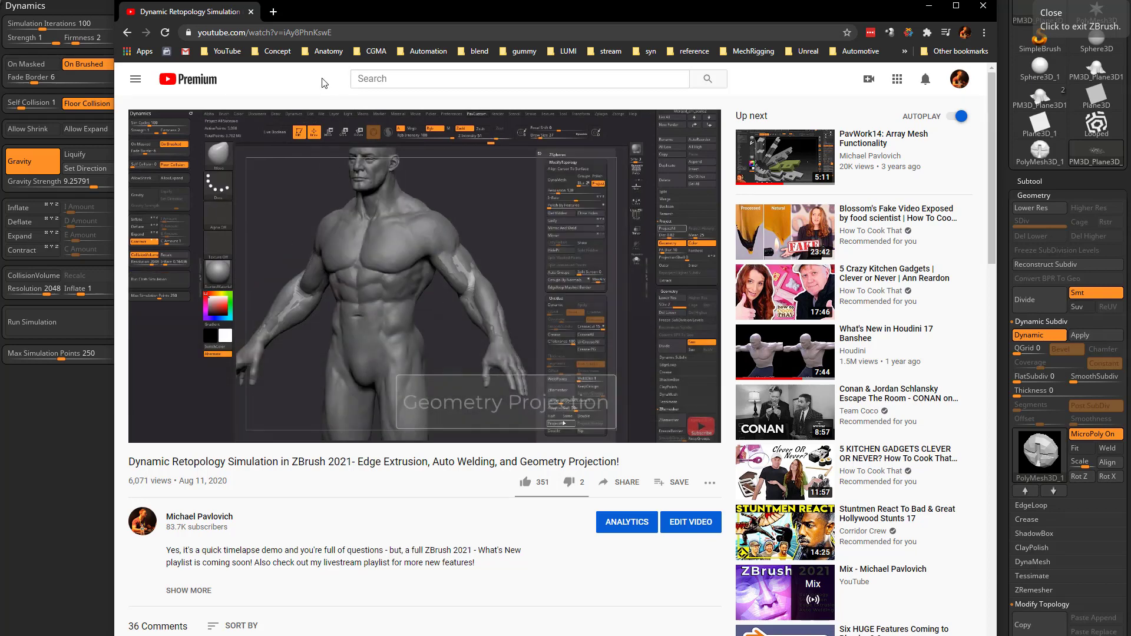
Return to the channel's uploads and skim the dynamic cloth physics video on Net, MicroPoly and Dynamic Thickness.
left_click(127, 33)
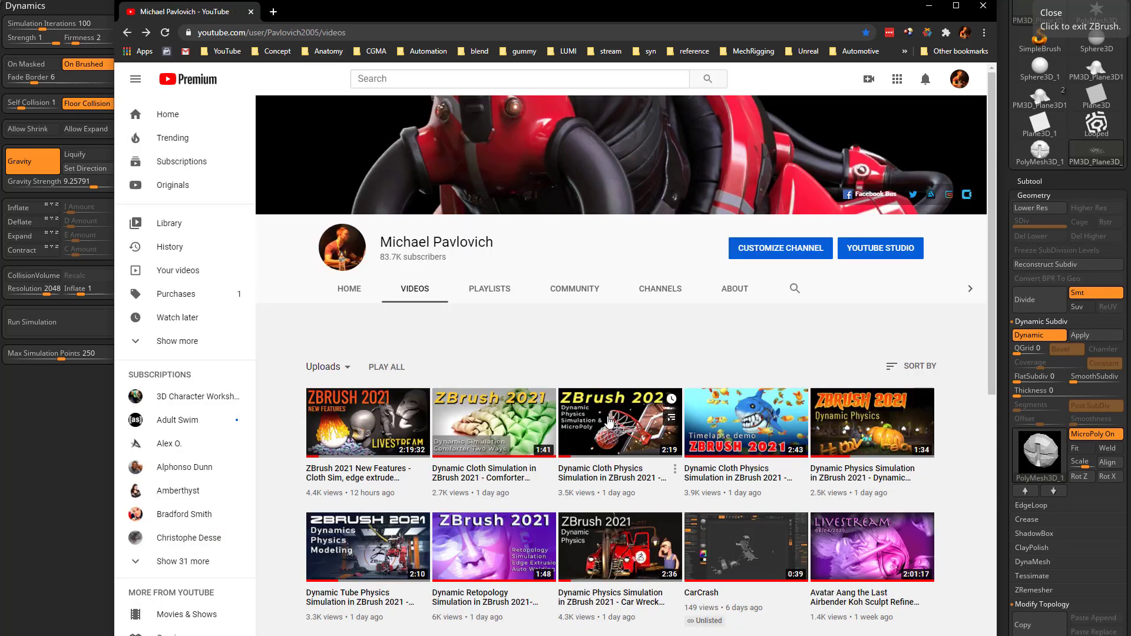
left_click(609, 422)
left_click(340, 421)
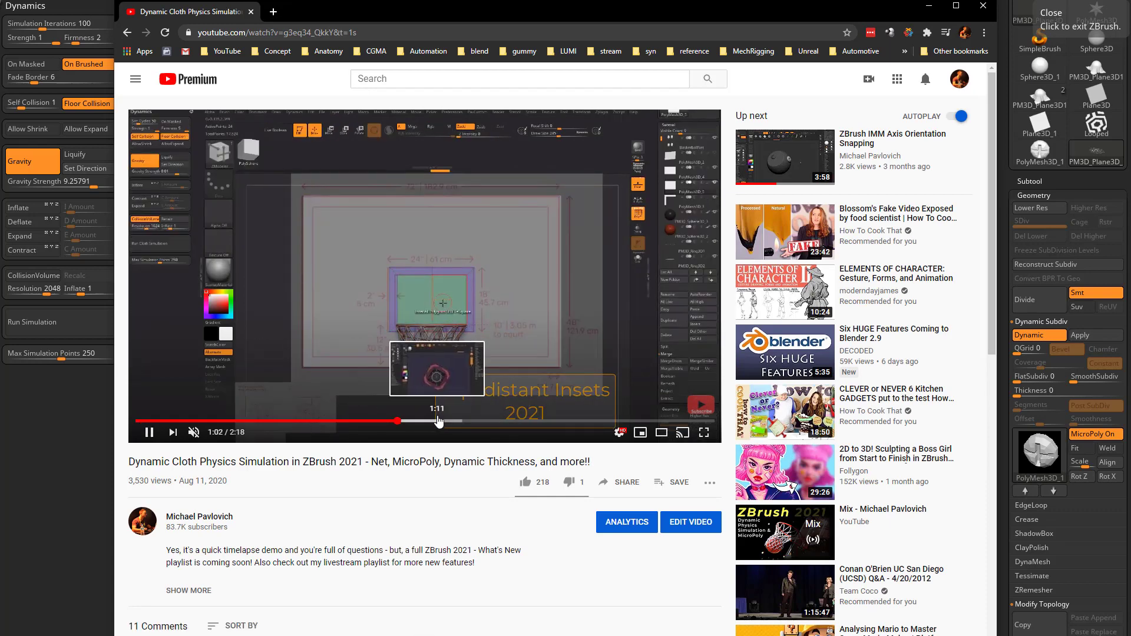
left_click(471, 421)
left_click(516, 421)
left_click(538, 417)
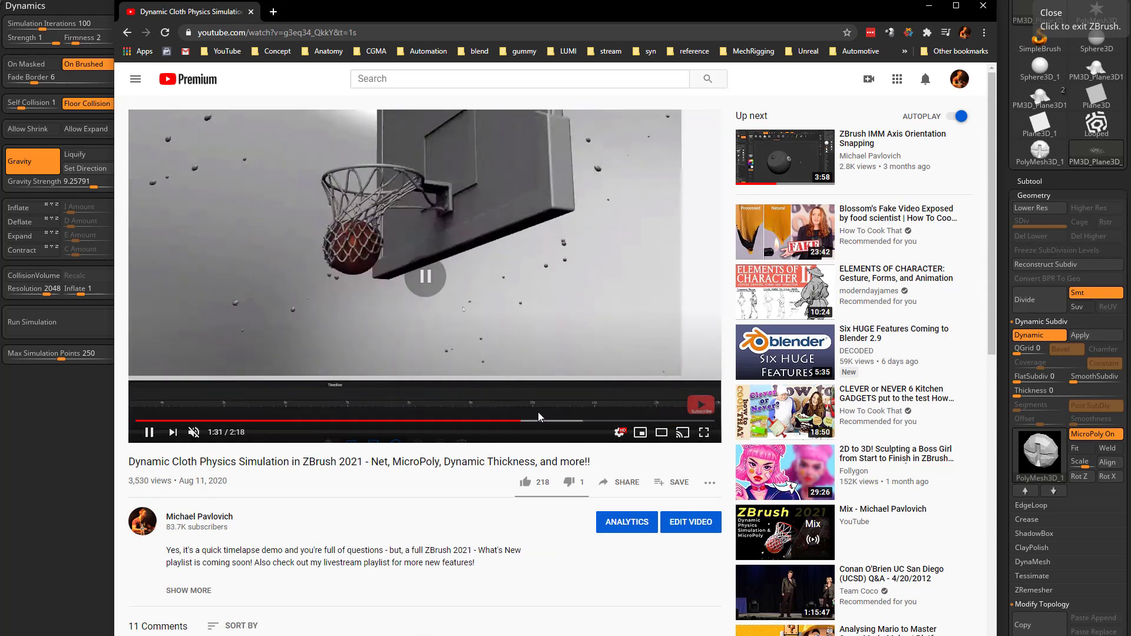
Return to the channel's uploads and skim the dynamic physics video on car wreck meshes.
left_click(126, 33)
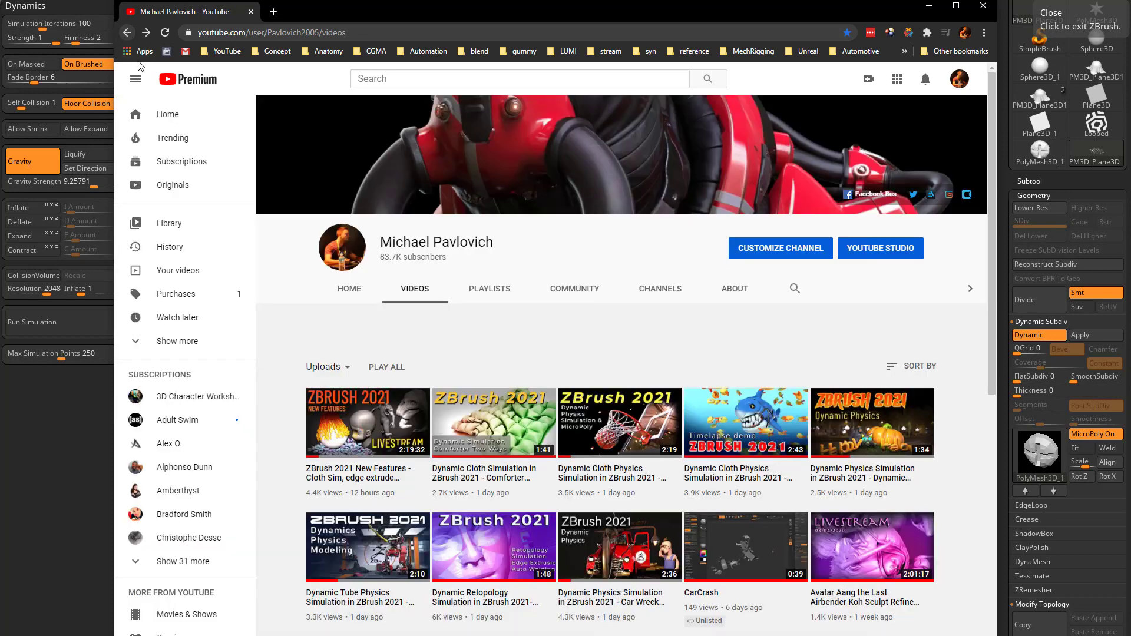
left_click(620, 544)
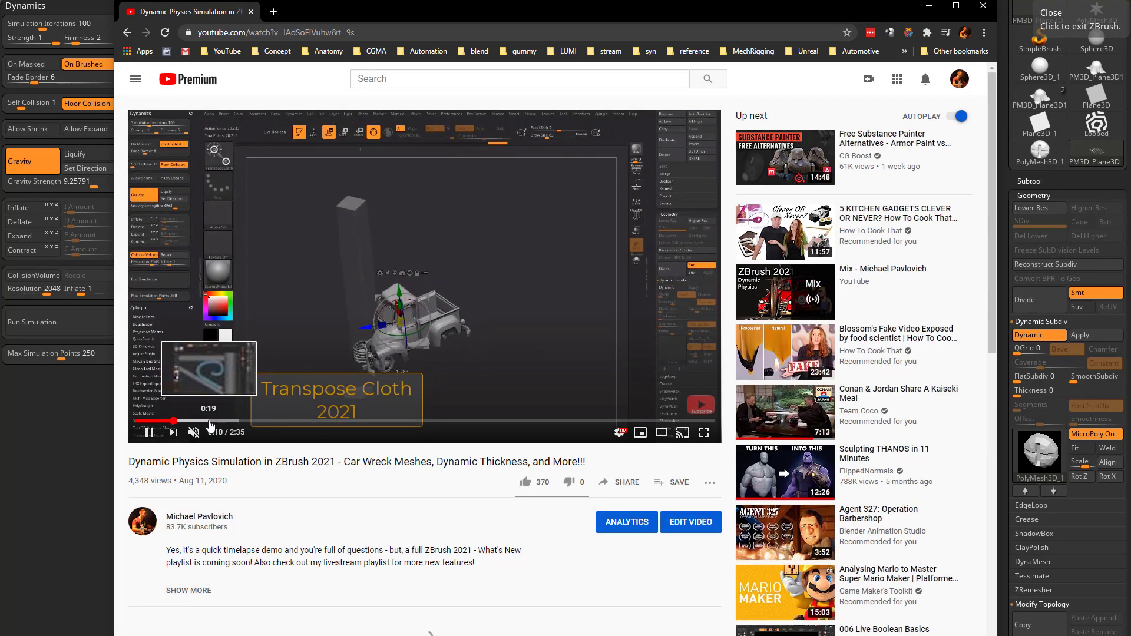
left_click(241, 420)
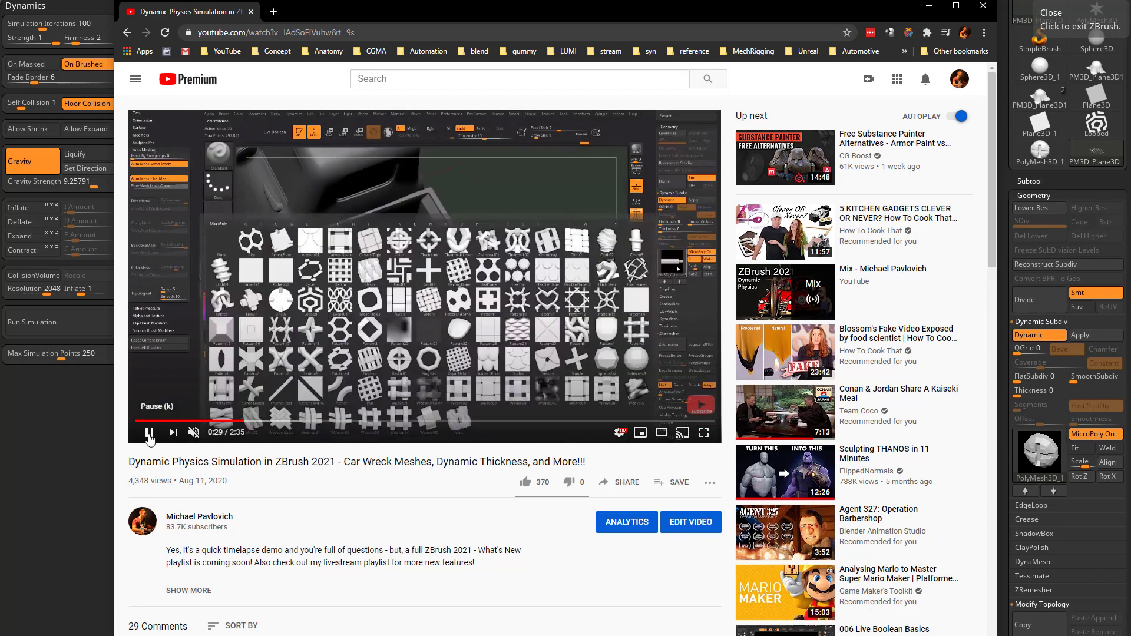
Return to the channel's uploads and skim the Dynamic Tube Physics Simulation video from its opening section to the finished robot.
left_click(126, 33)
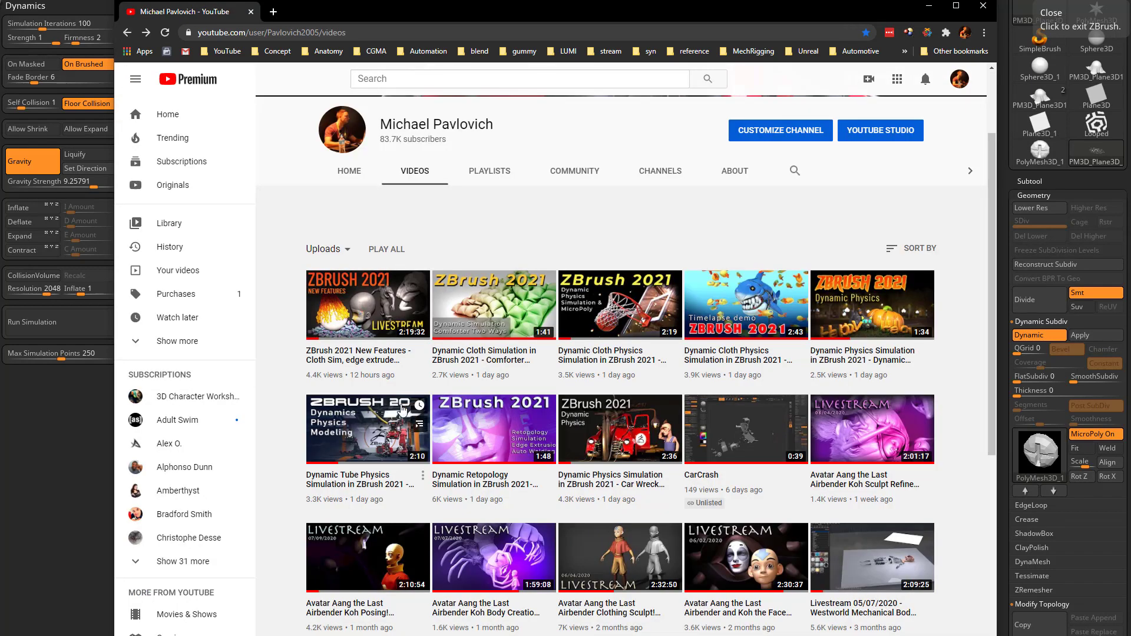
left_click(376, 442)
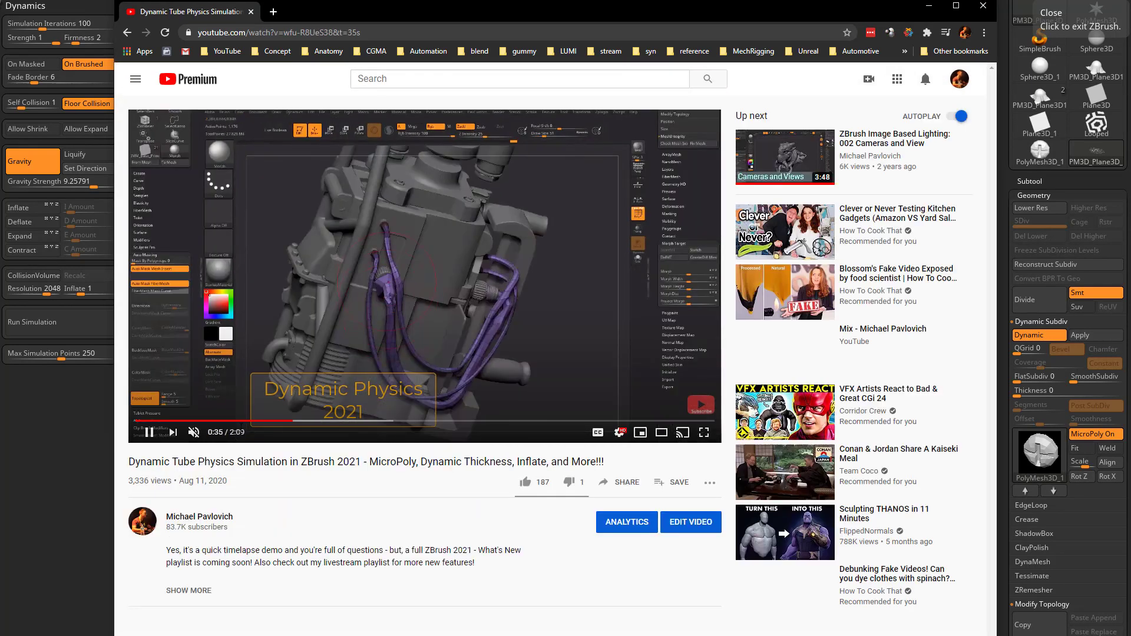
left_click(222, 420)
left_click(257, 421)
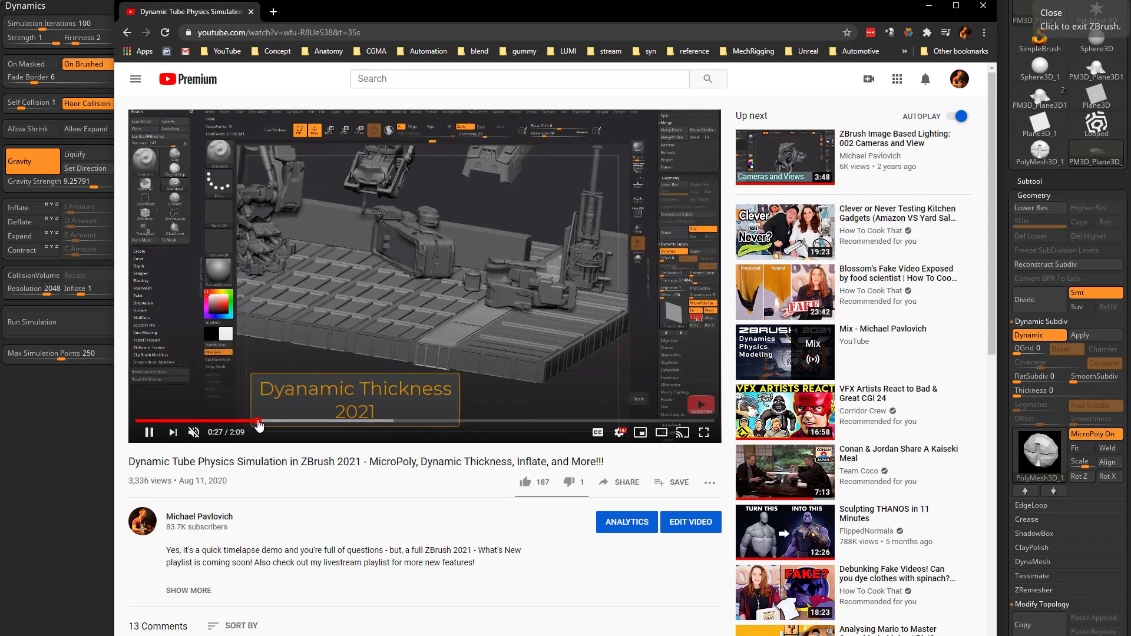
left_click(338, 420)
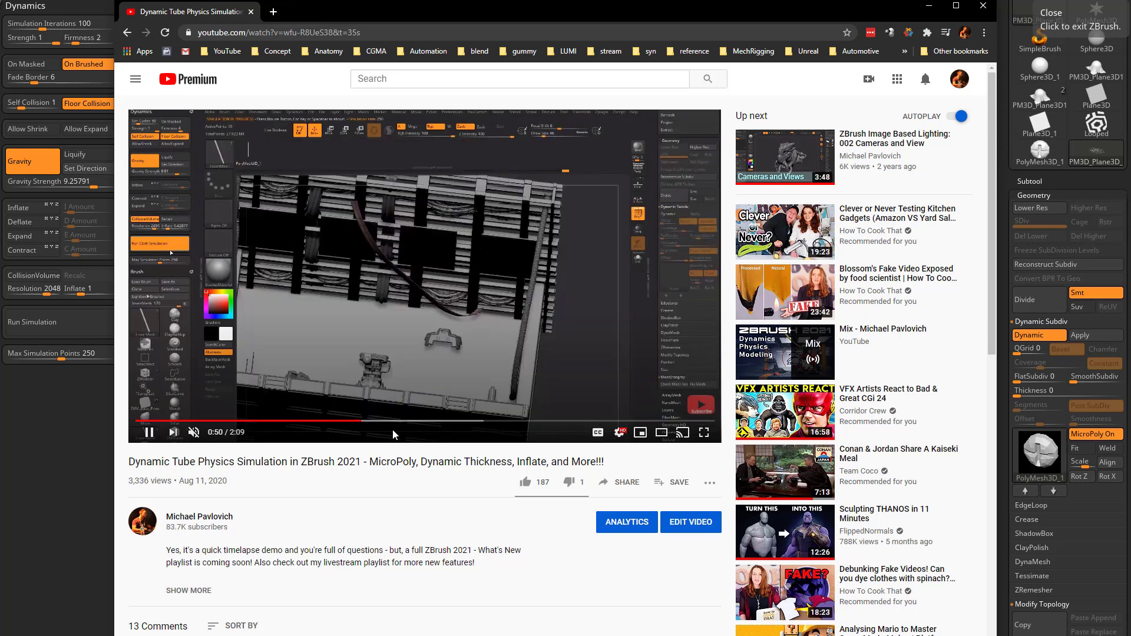
left_click(384, 422)
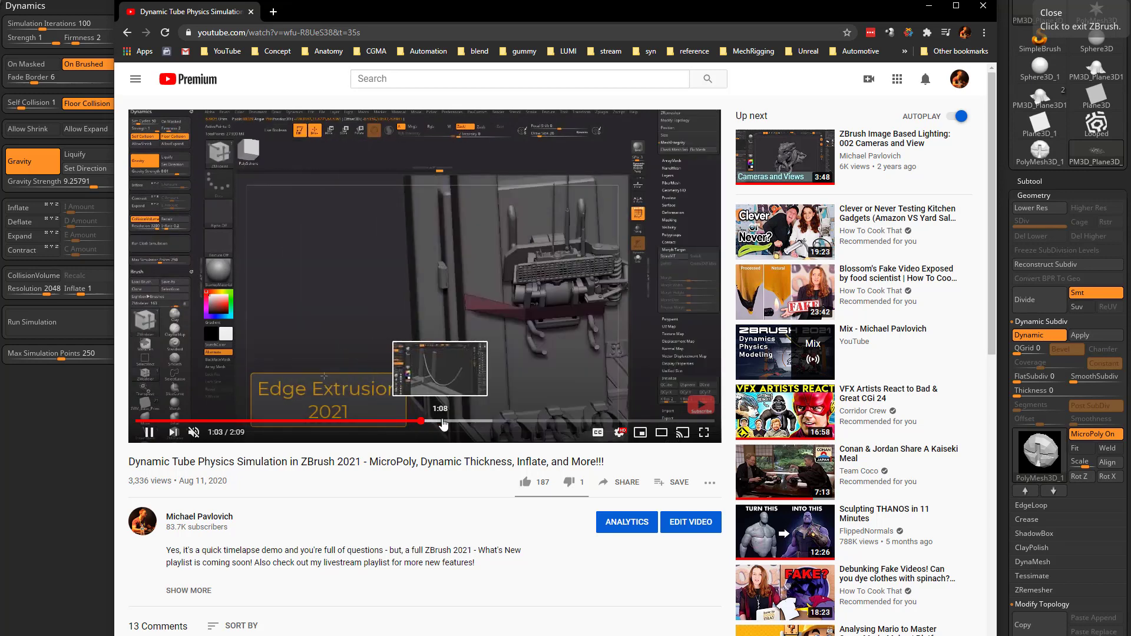
left_click(423, 422)
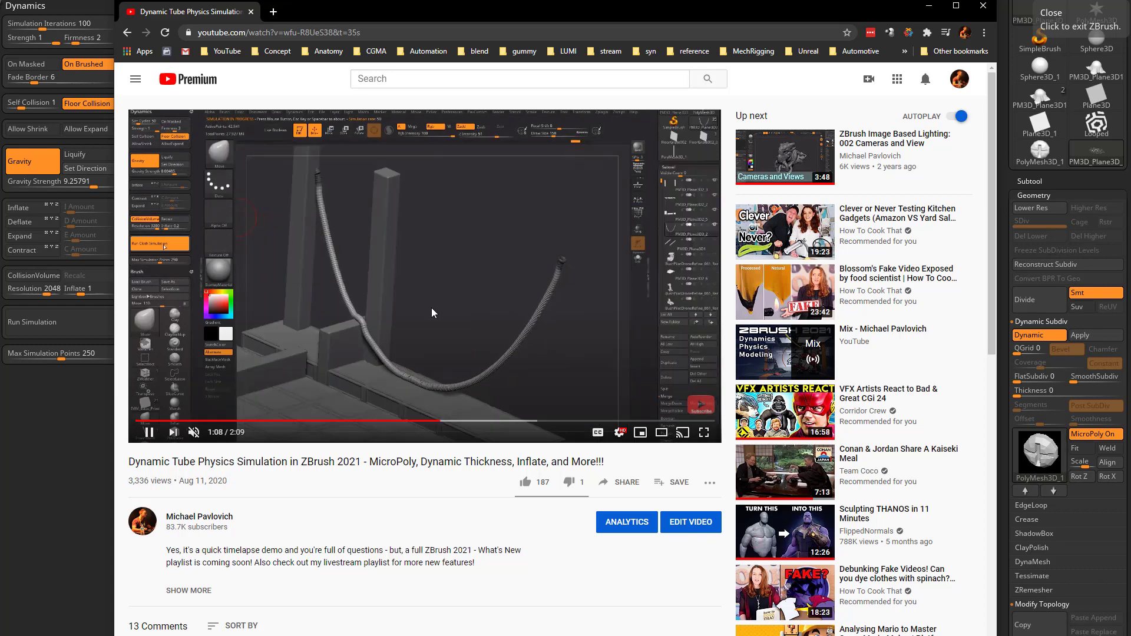
left_click(461, 421)
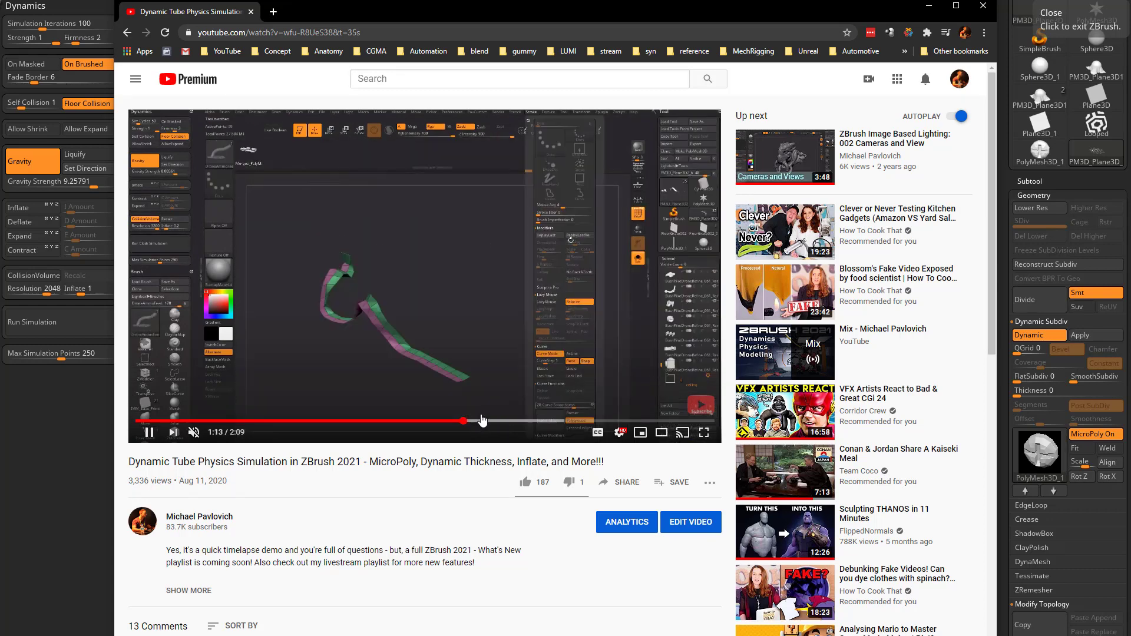
left_click(480, 420)
left_click(496, 422)
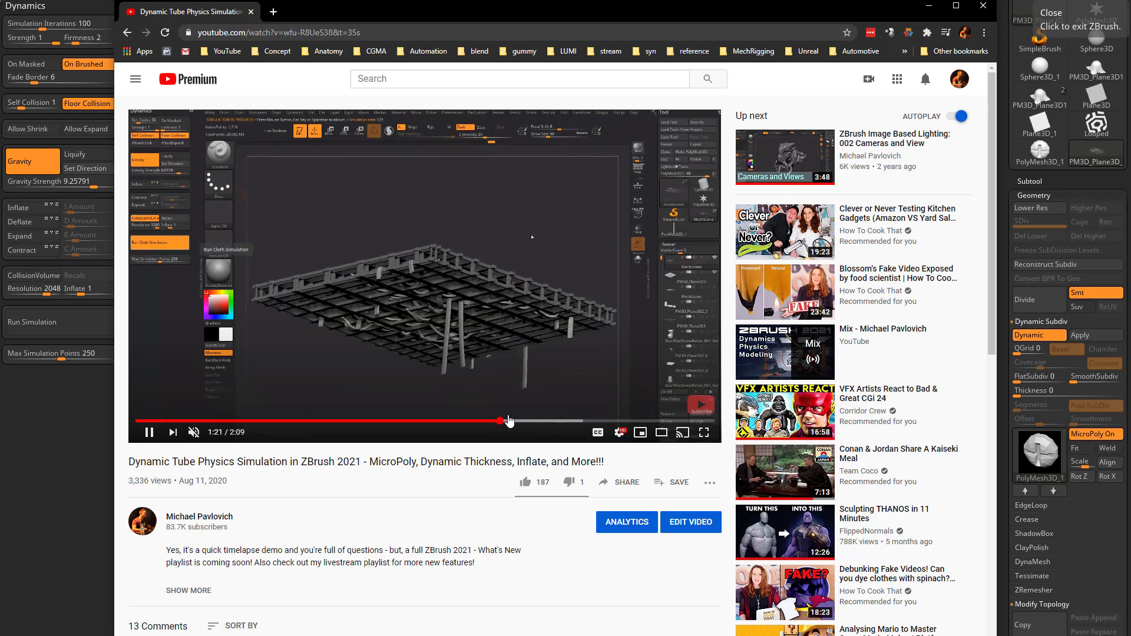
left_click(529, 422)
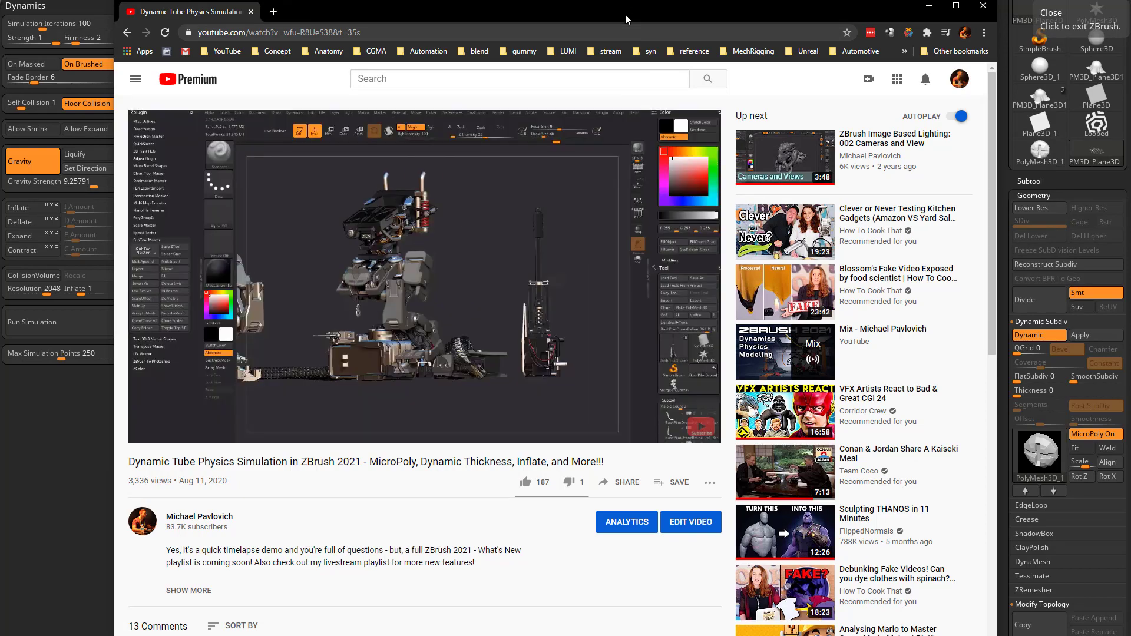
Switch to ZBrush, clear the canvas and draw out a Plane3D primitive.
left_click_drag(626, 13, 1130, 13)
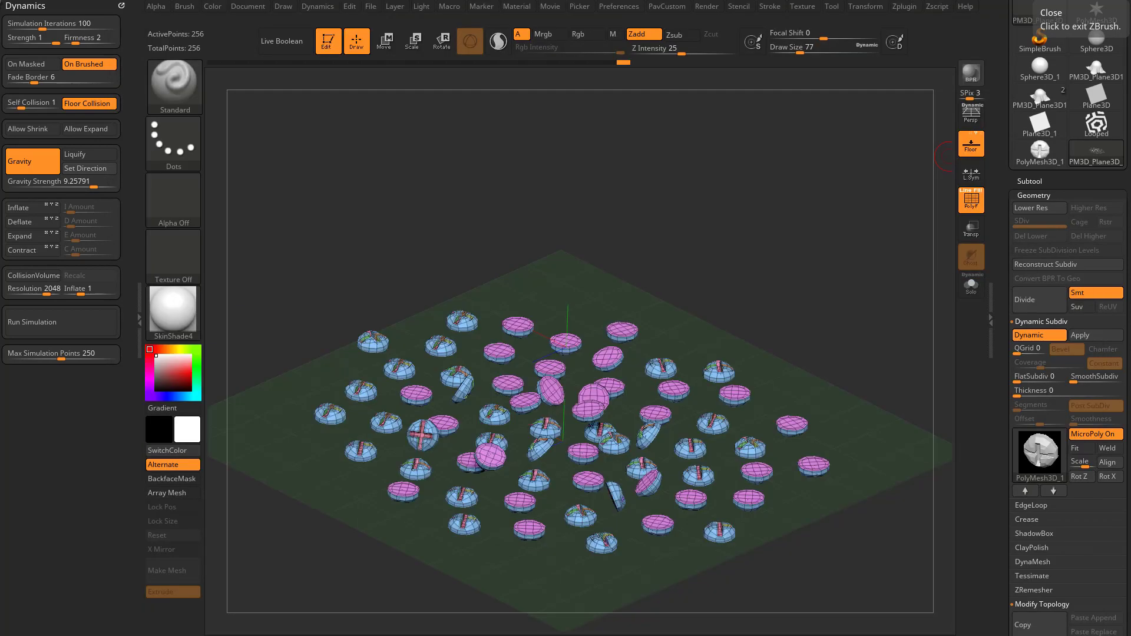
left_click(335, 47)
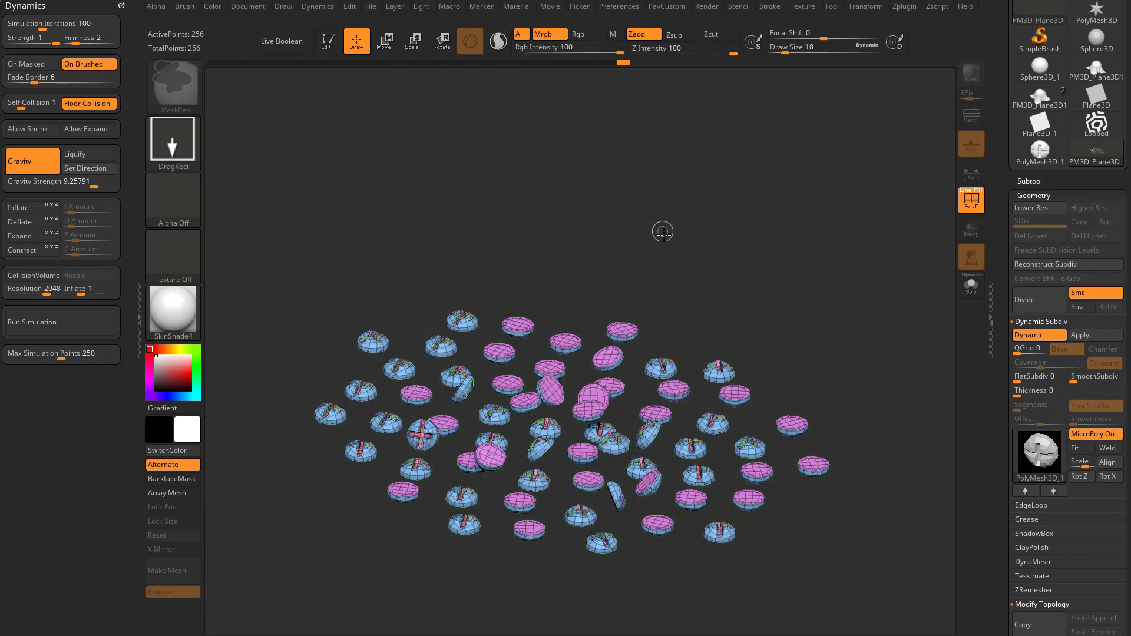
key("ctrl+n")
left_click_drag(999, 203, 1004, 333)
left_click(1039, 285)
left_click(1039, 156)
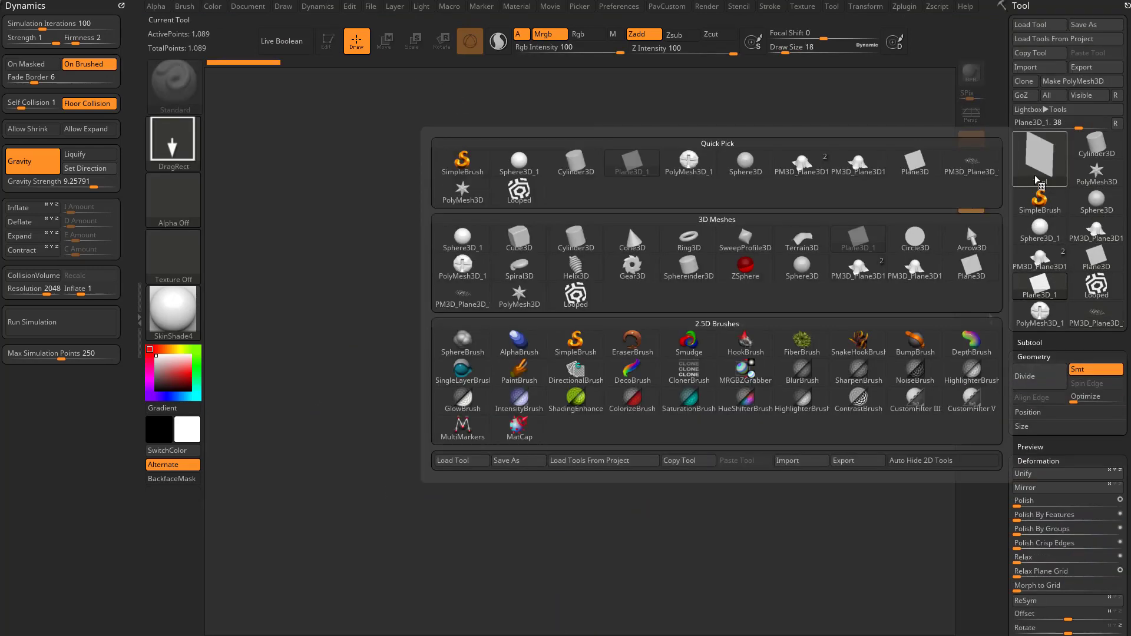
left_click_drag(528, 348, 569, 474)
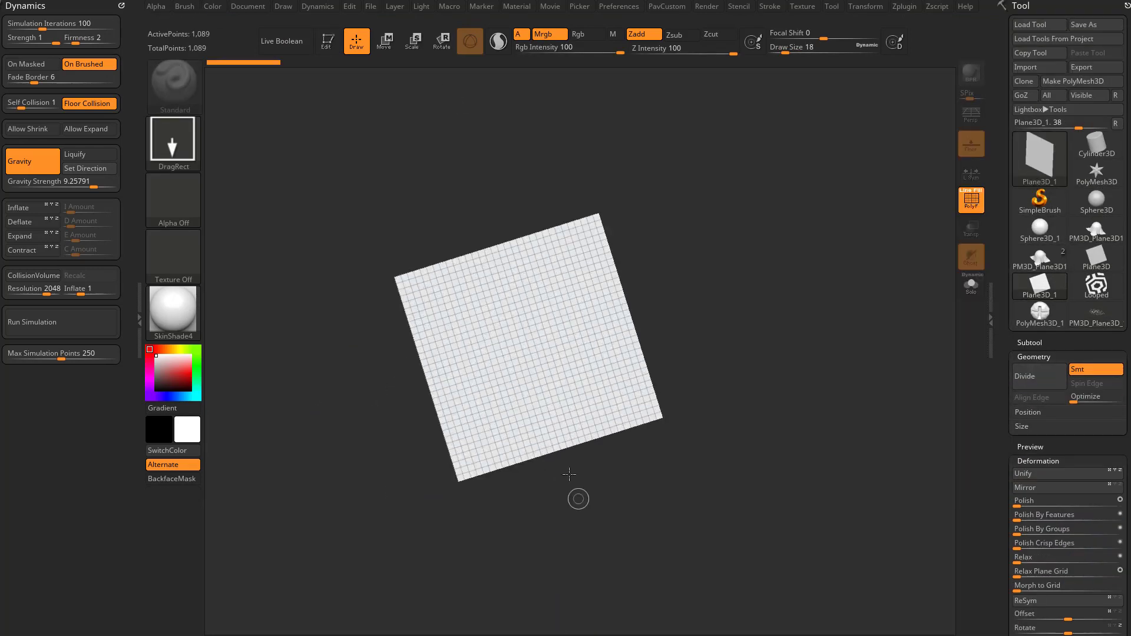
Convert the plane to an editable PolyMesh3D and rotate it to lie flat on the floor grid.
left_click(330, 41)
left_click(1060, 87)
left_click_drag(783, 306, 951, 208)
left_click_drag(840, 244, 733, 282, "shift")
key("w")
mouse_move(561, 298)
left_mouse_down("shift")
mouse_move(613, 359)
mouse_move(619, 405)
left_mouse_up("shift")
key("q")
mouse_move(747, 299)
left_mouse_down()
mouse_move(785, 335)
mouse_move(815, 323)
mouse_move(791, 293)
left_mouse_up()
key("s")
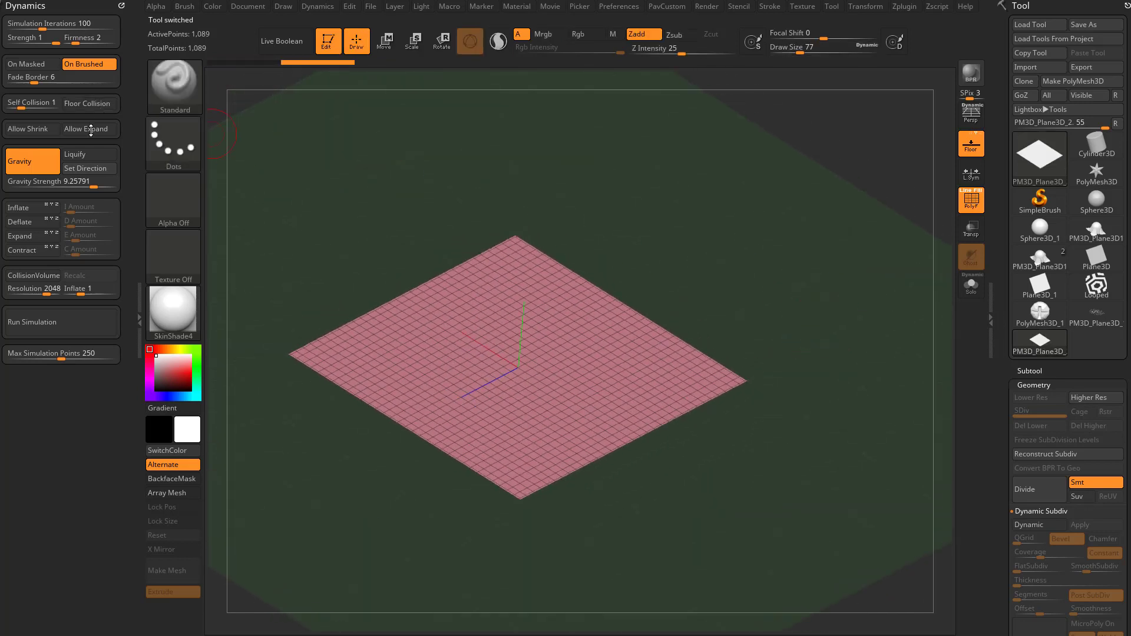
left_click_drag(717, 273, 539, 393, "alt")
left_click_drag(791, 242, 822, 278)
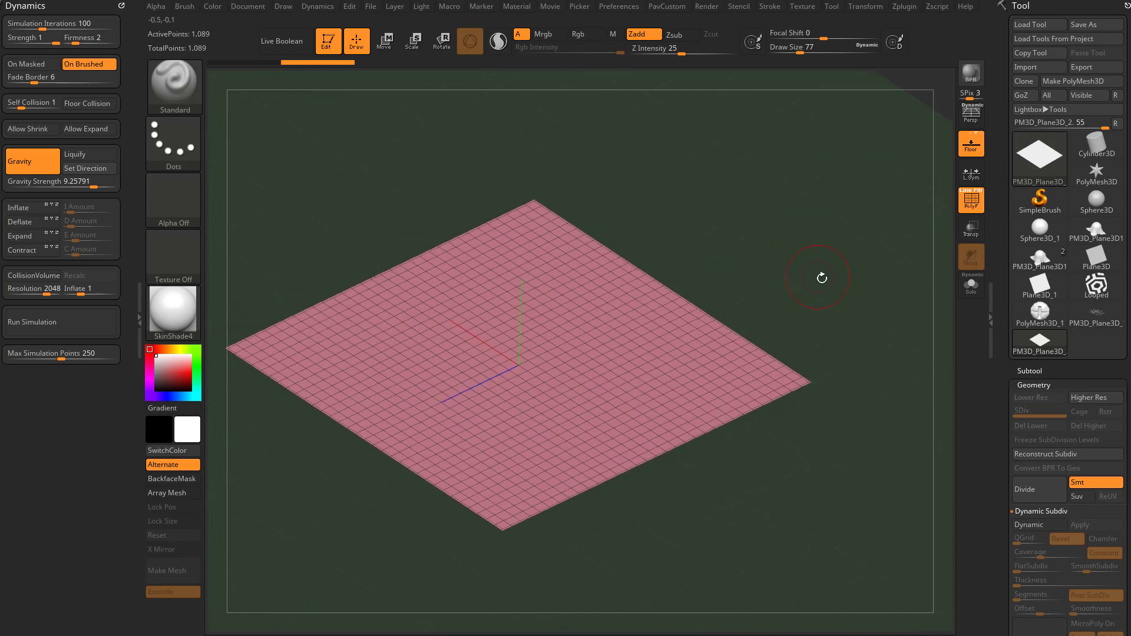
Enable Dynamic Subdiv on the plane and apply the Grid01 MicroPoly mesh to it.
scroll(1001, 339, "down", 5)
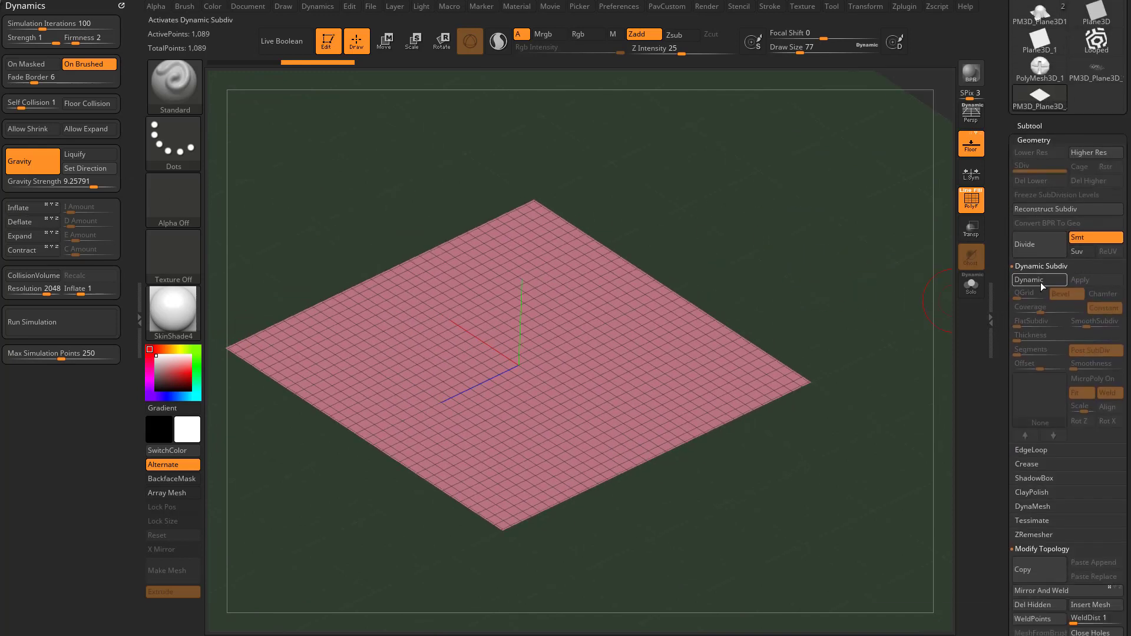
left_click(1040, 281)
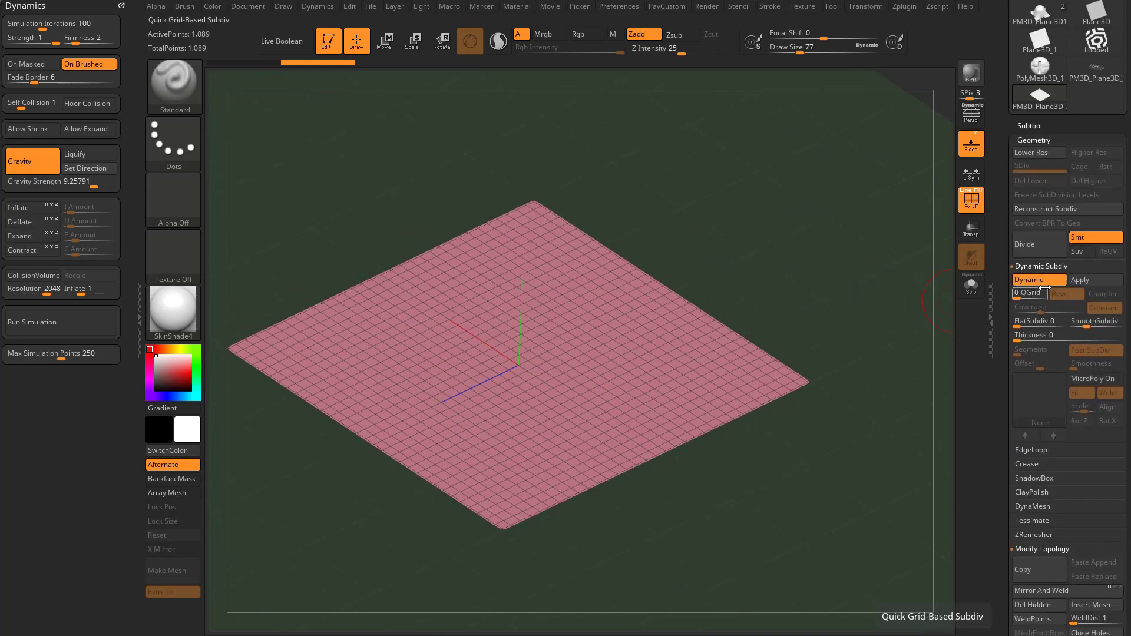
left_click(1082, 379)
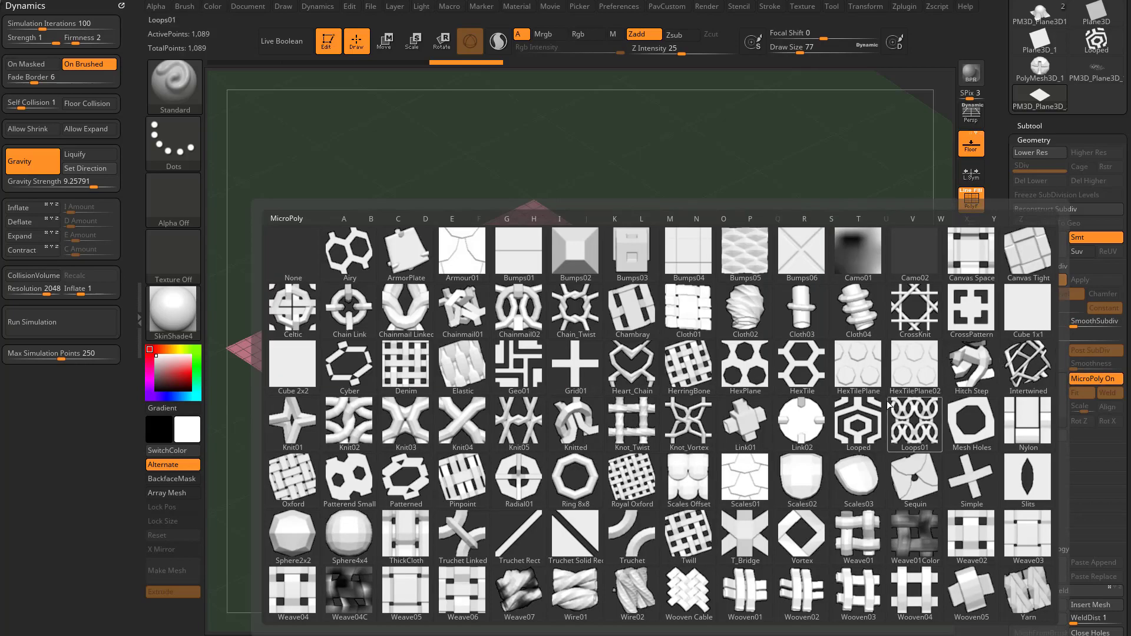
left_click(554, 374)
Turn off the polyframe display and set the brush Draw Size to 44.
left_click_drag(842, 356, 875, 424)
key("s")
left_click(964, 209)
mouse_move(907, 227)
left_mouse_down()
mouse_move(886, 286)
mouse_move(891, 212)
mouse_move(897, 263)
left_mouse_up()
key("s")
left_click(901, 257)
Load the Grid01 MicroPoly mesh as its own tool and examine its geometry with polyframe on.
left_click(1023, 401)
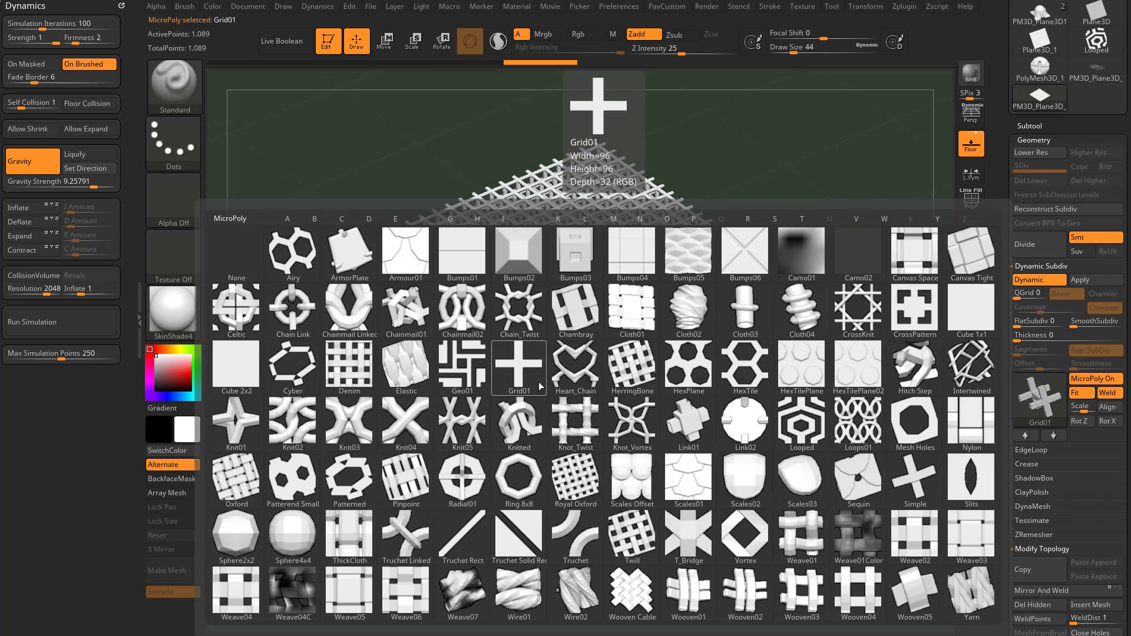
left_click(519, 366)
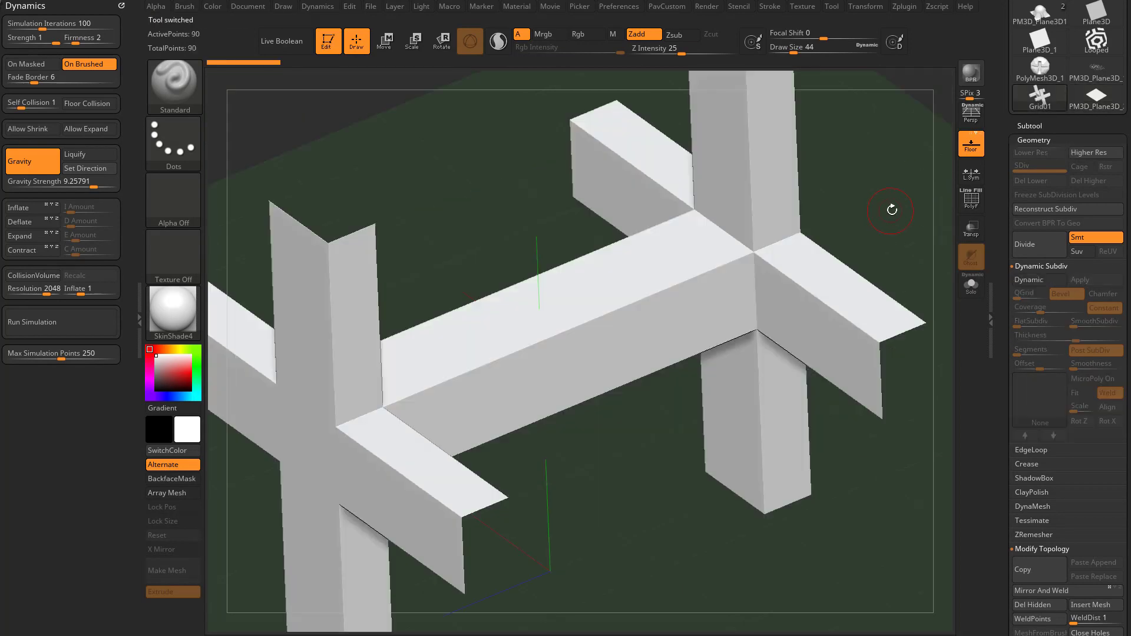
left_click_drag(891, 209, 655, 278)
key("shift+f")
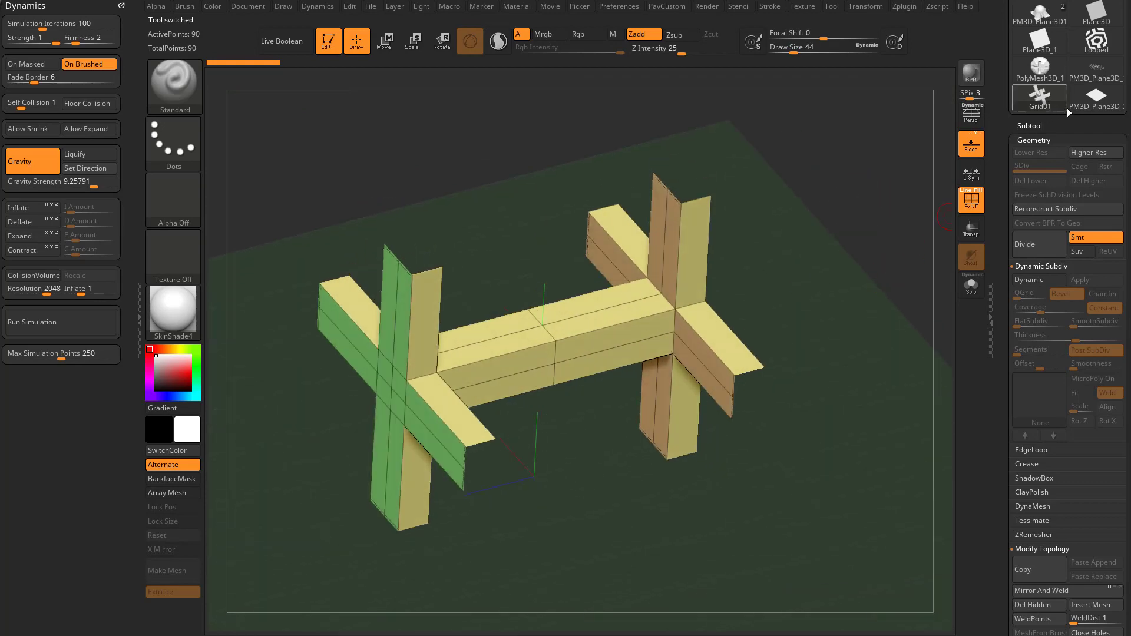
Switch back to the MicroPoly plane, reconstruct two lower subdivision levels and delete the higher ones.
left_click(1088, 103)
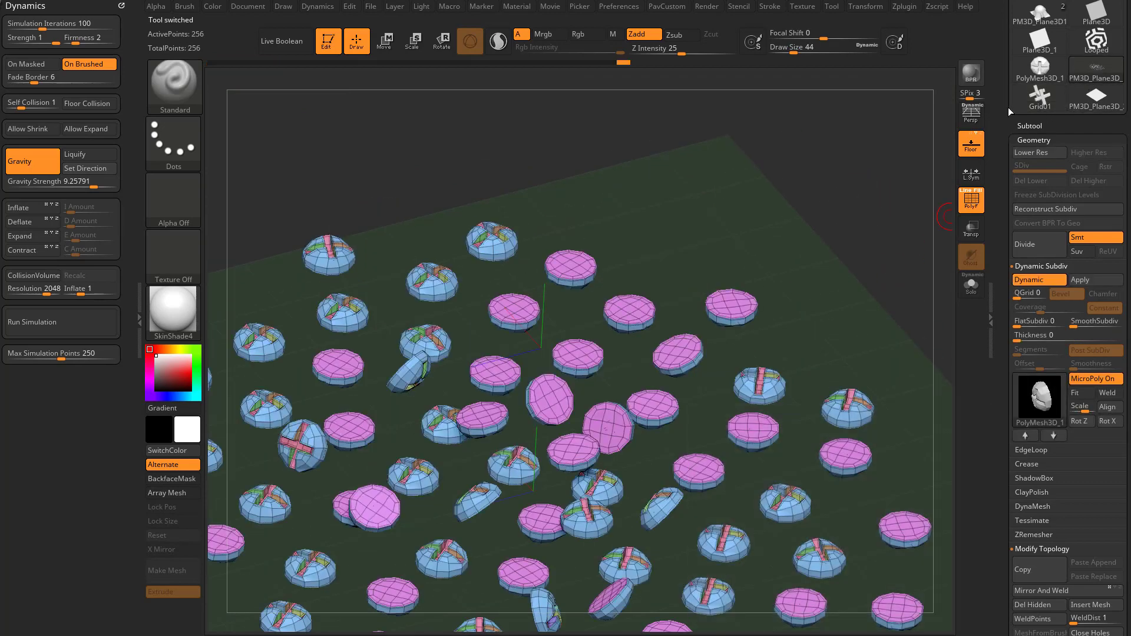
left_click(1077, 110)
mouse_move(886, 292)
left_mouse_down()
mouse_move(876, 256)
mouse_move(879, 345)
mouse_move(897, 297)
left_mouse_up()
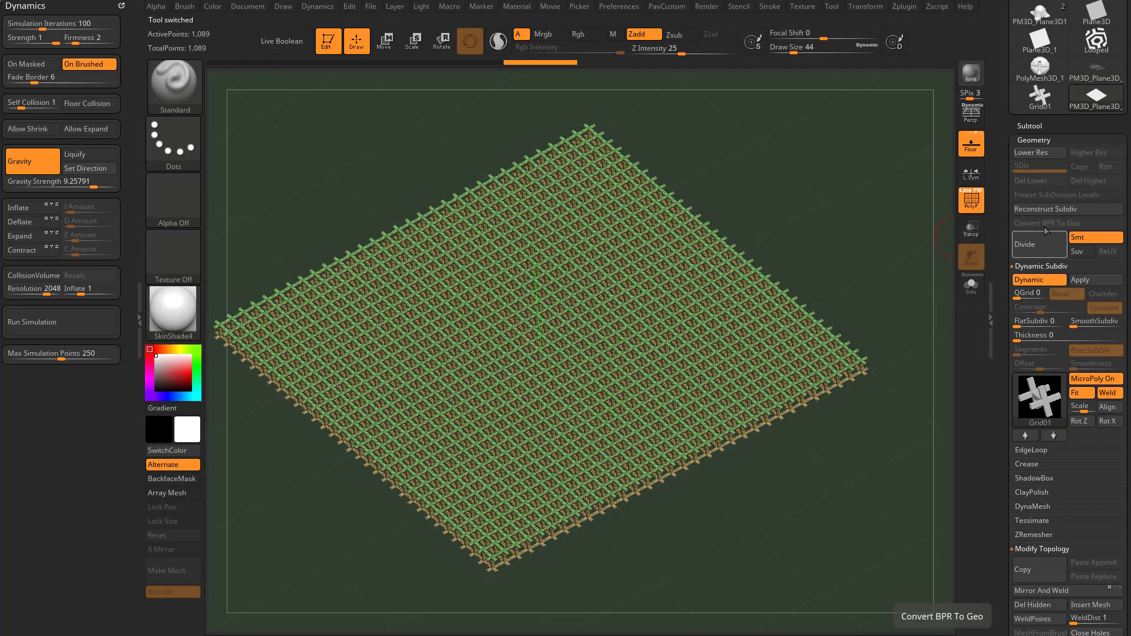
left_click(1046, 207)
left_click(1049, 207)
left_click_drag(885, 215, 793, 318)
key("ctrl+z")
left_click(1085, 180)
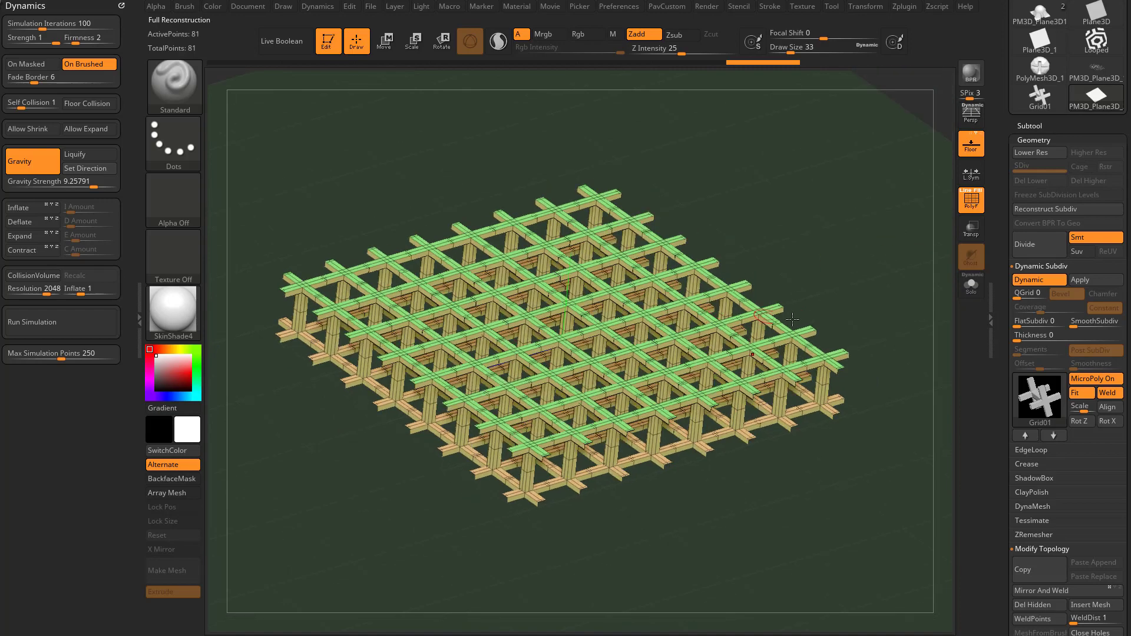
Apply the Dynamic Subdiv MicroPoly result as real geometry and set the brush Draw Size to 23.
left_click(1071, 281)
mouse_move(883, 300)
left_mouse_down()
mouse_move(883, 324)
mouse_move(884, 282)
mouse_move(896, 283)
left_mouse_up()
key("s")
key("s")
key("s")
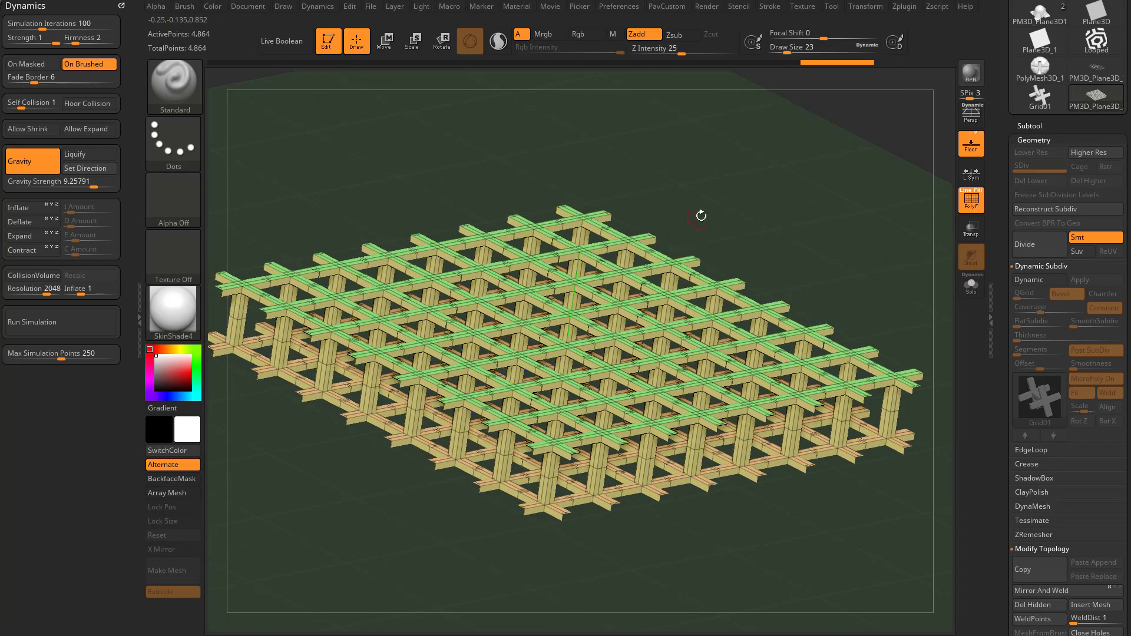
Close the open holes at the ends of the grid mesh's bars.
scroll(1040, 165, "down", 3)
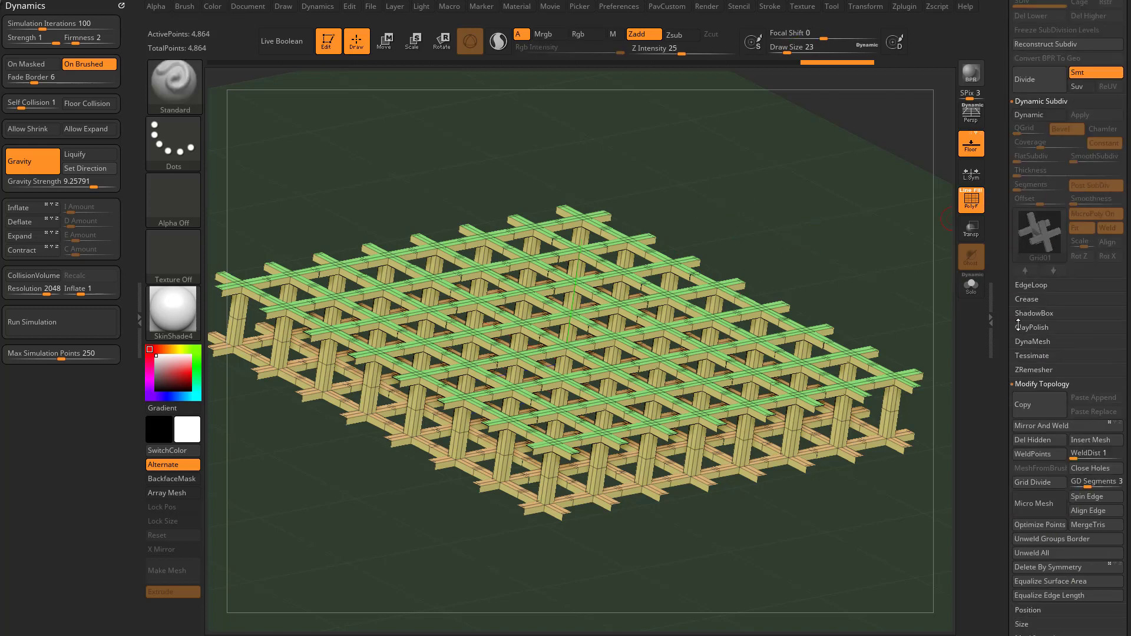
left_click_drag(1005, 354, 1005, 334)
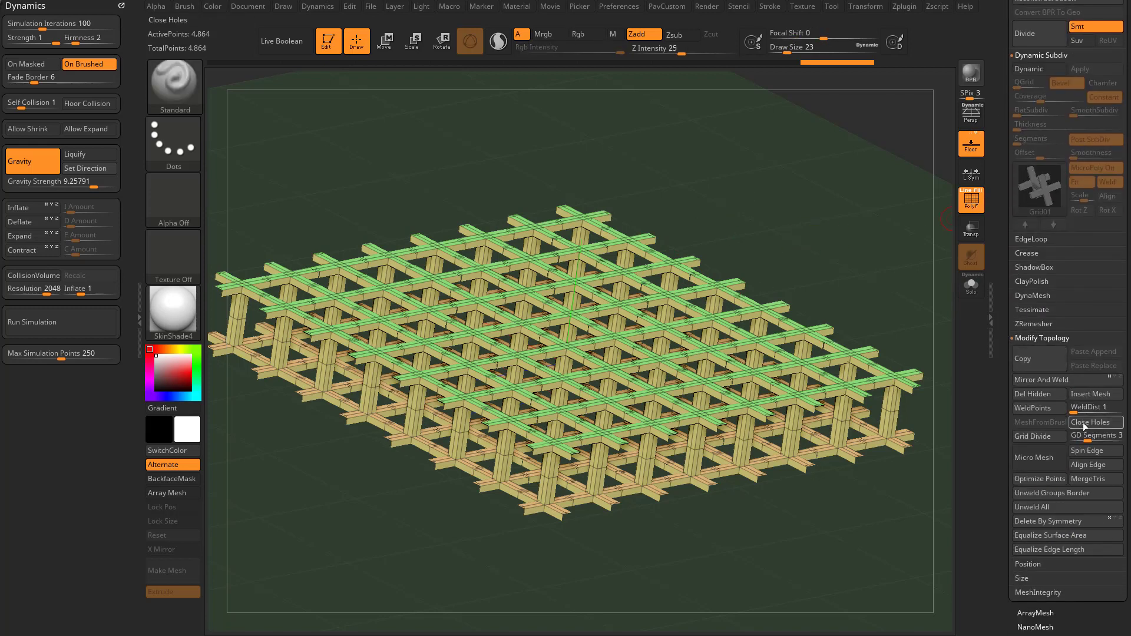
left_click(1086, 423)
left_click_drag(876, 298, 860, 219)
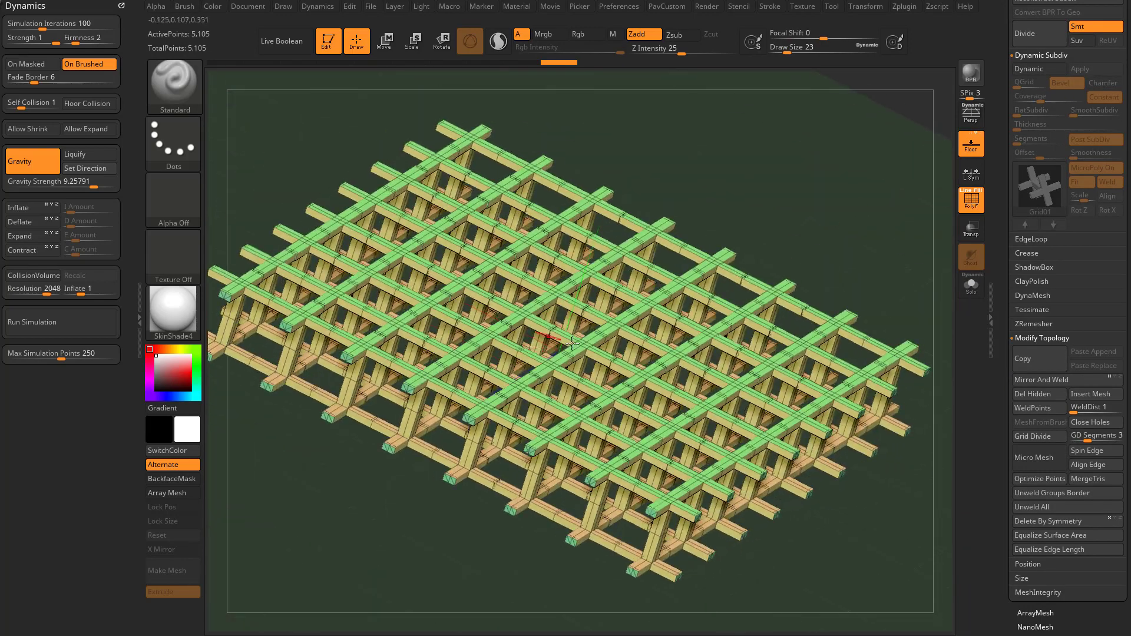
left_click_drag(749, 228, 711, 235)
Try to activate the collision volume, and append PM3D_Plane3D1 as a second subtool and make it active.
left_click(33, 275)
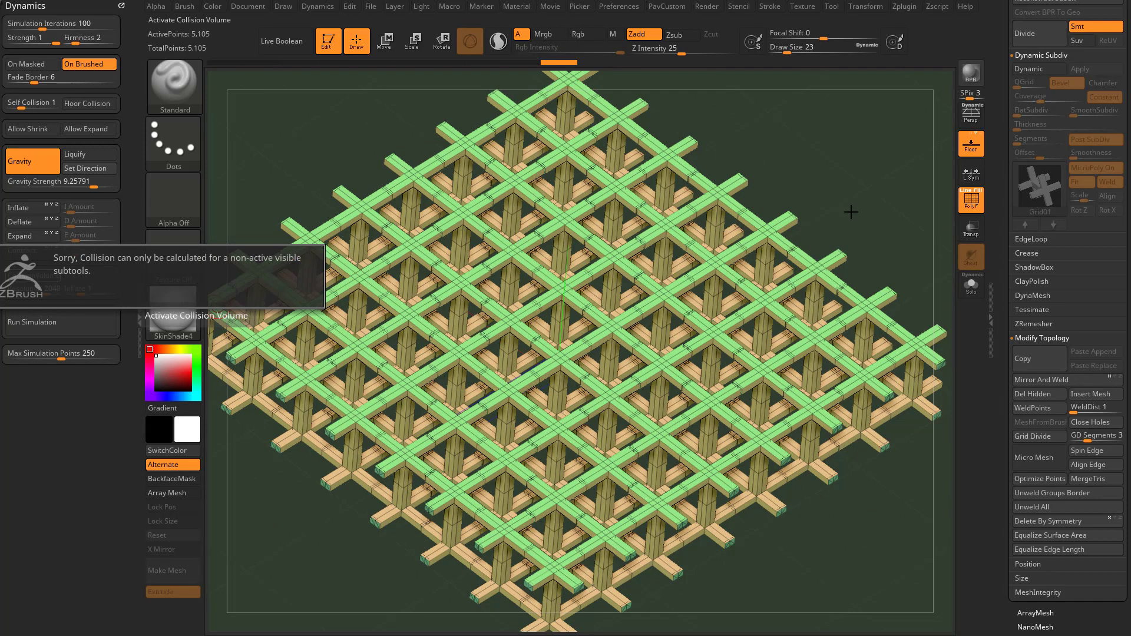
left_click_drag(1004, 189, 1001, 144)
left_click(1039, 341)
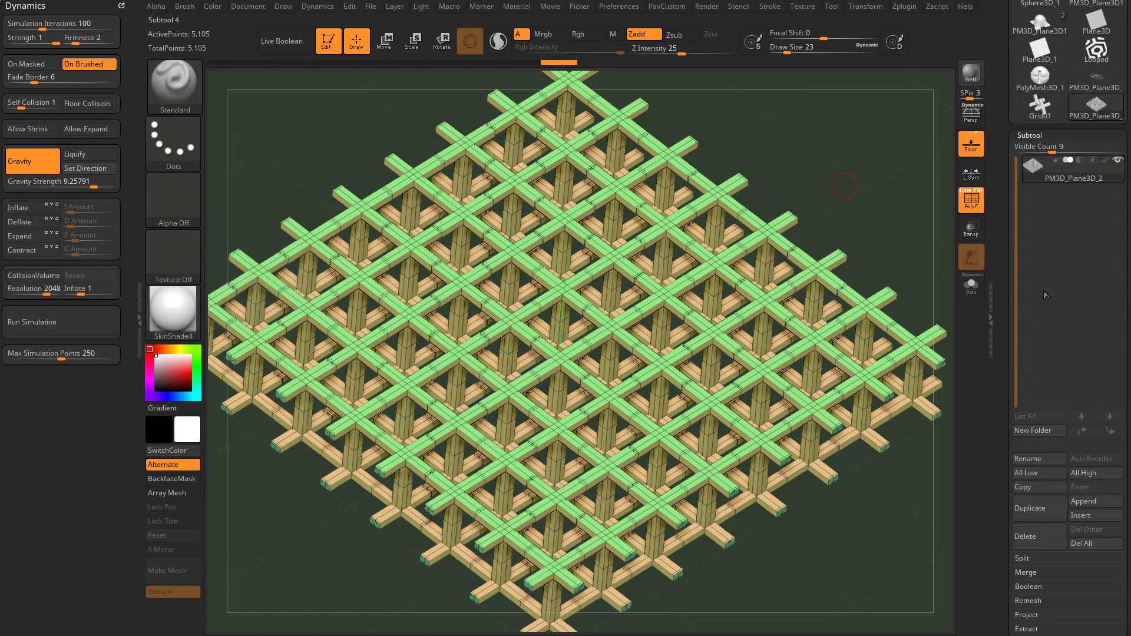
left_click(1077, 500)
left_click(967, 343)
left_click_drag(859, 229, 844, 212, "alt")
left_click(1053, 208)
Enable Dynamic Subdiv on the appended plane and set its Thickness to 0.00485.
left_click_drag(942, 238, 932, 245, "shift")
key("w")
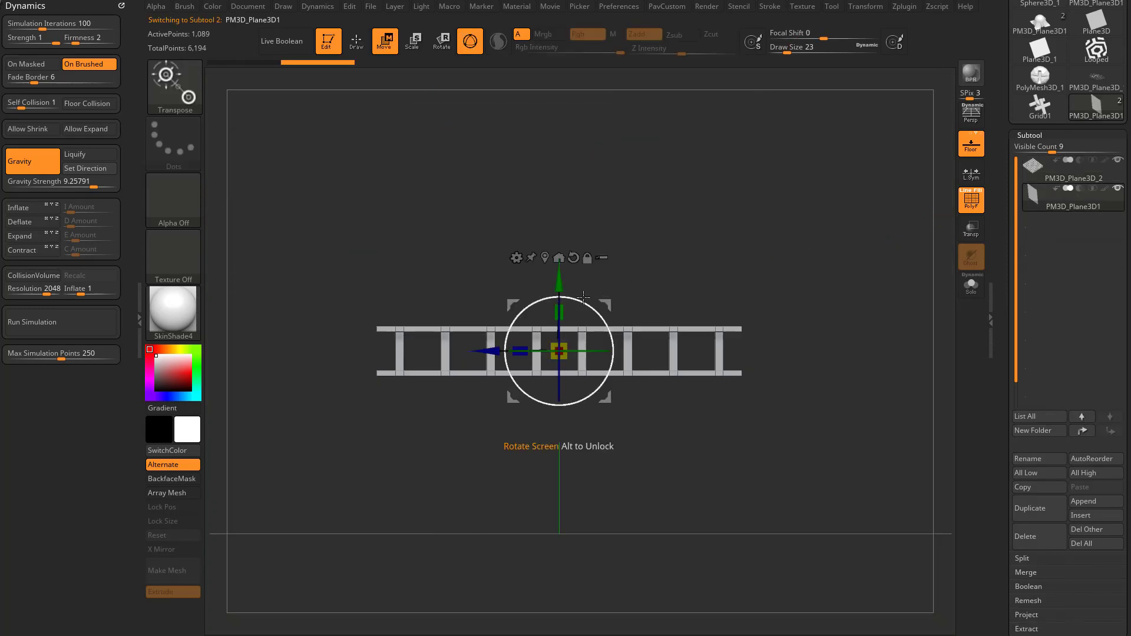
left_click_drag(1016, 350, 1003, 243)
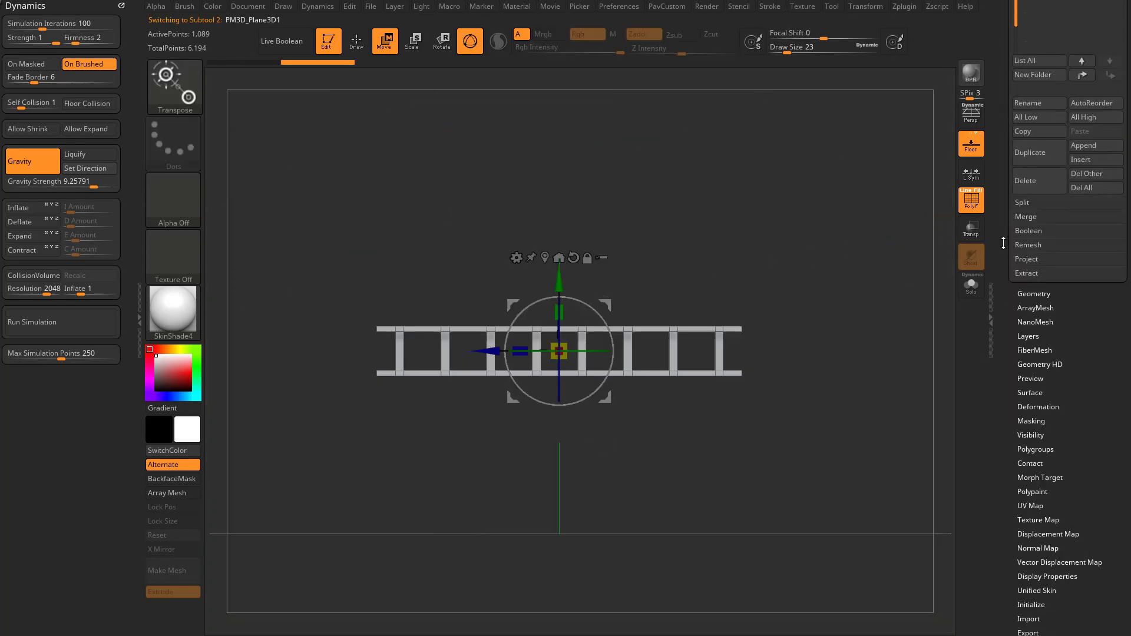
left_click(1028, 293)
left_click_drag(1011, 412, 1011, 343)
left_click(1037, 365)
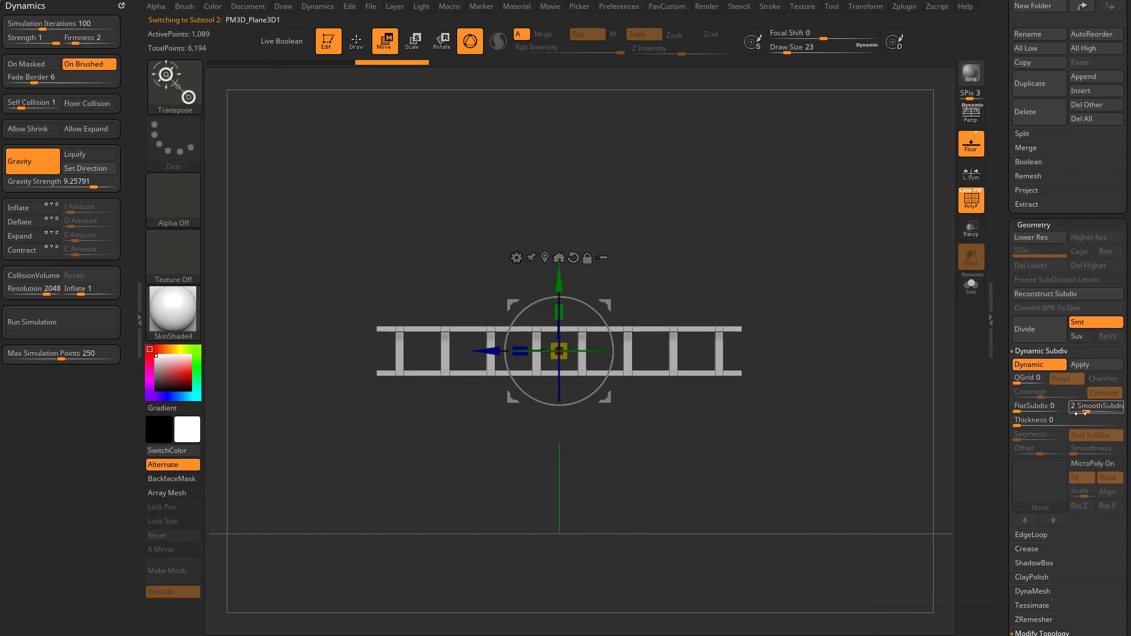
left_click_drag(1036, 420, 1050, 419)
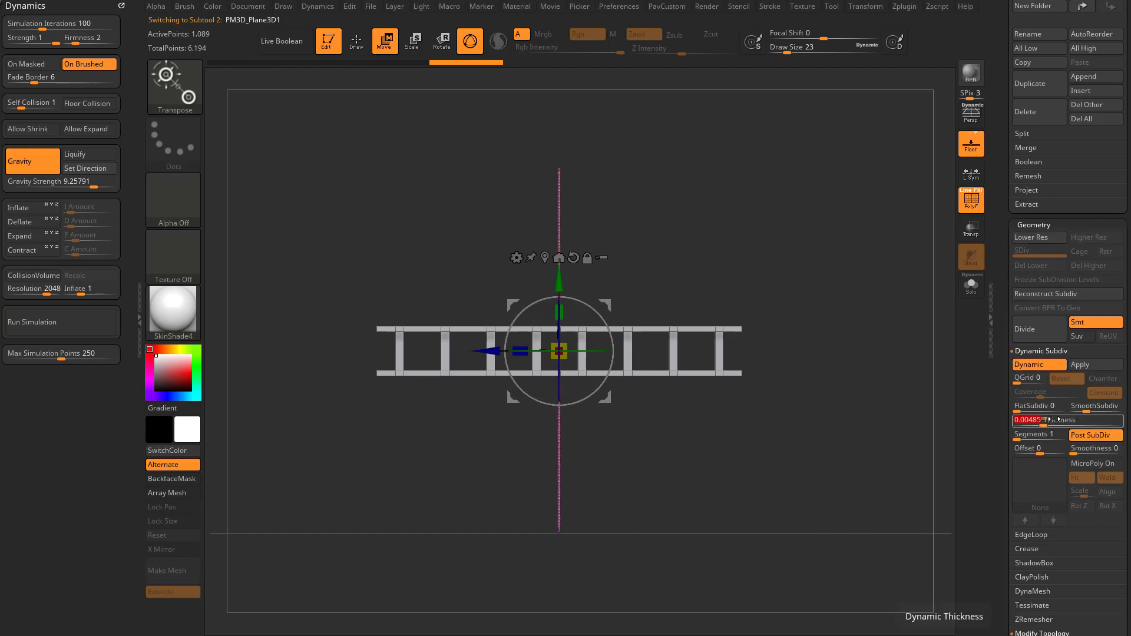
Rotate the plane to lie flat and move it up above the grid.
left_click_drag(611, 334, 625, 438, "shift")
left_click_drag(559, 279, 559, 220)
mouse_move(737, 195)
left_mouse_down()
mouse_move(815, 265)
mouse_move(804, 277)
left_mouse_up()
key("q")
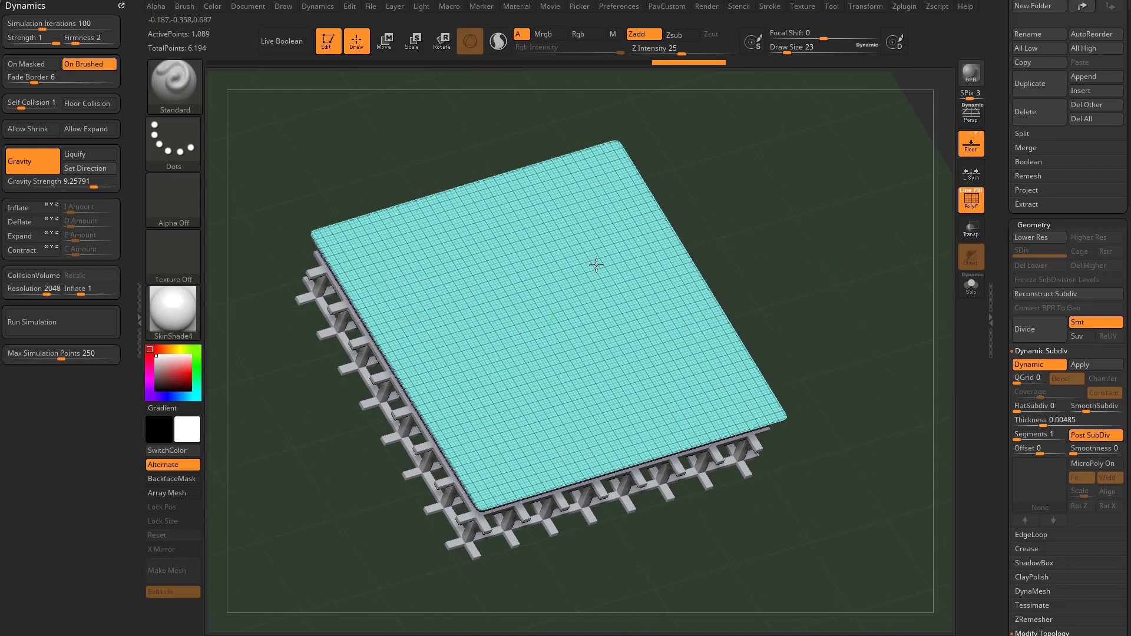
Run the simulation to drape the plane over the grid with the collision volume on, and undo the draping.
left_click(79, 320)
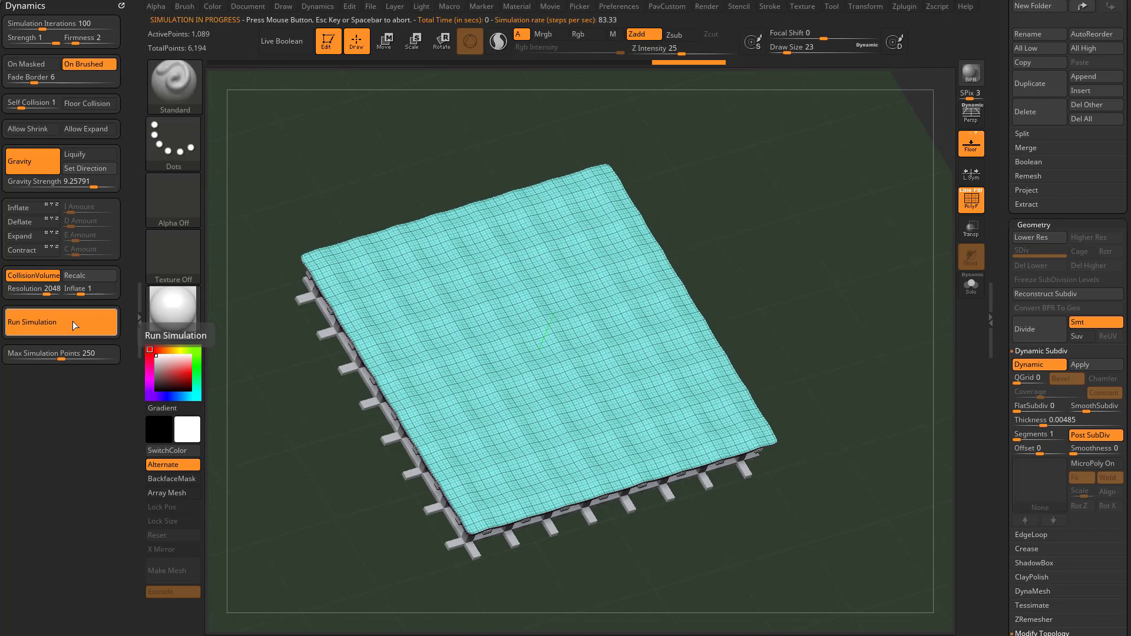
left_click_drag(843, 306, 910, 316)
left_click(965, 203)
left_click_drag(850, 281, 950, 270, "alt")
key("ctrl+z")
left_click(969, 203)
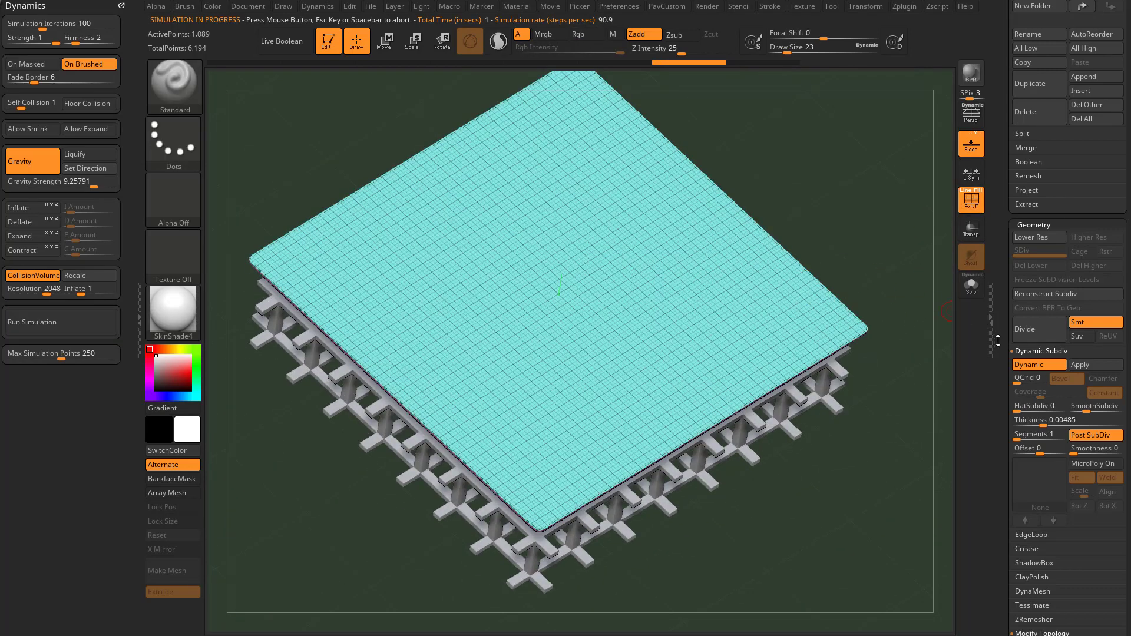
Turn off Dynamic Subdiv on the plane and divide the mesh once to subdivision level 2.
left_click(1027, 364)
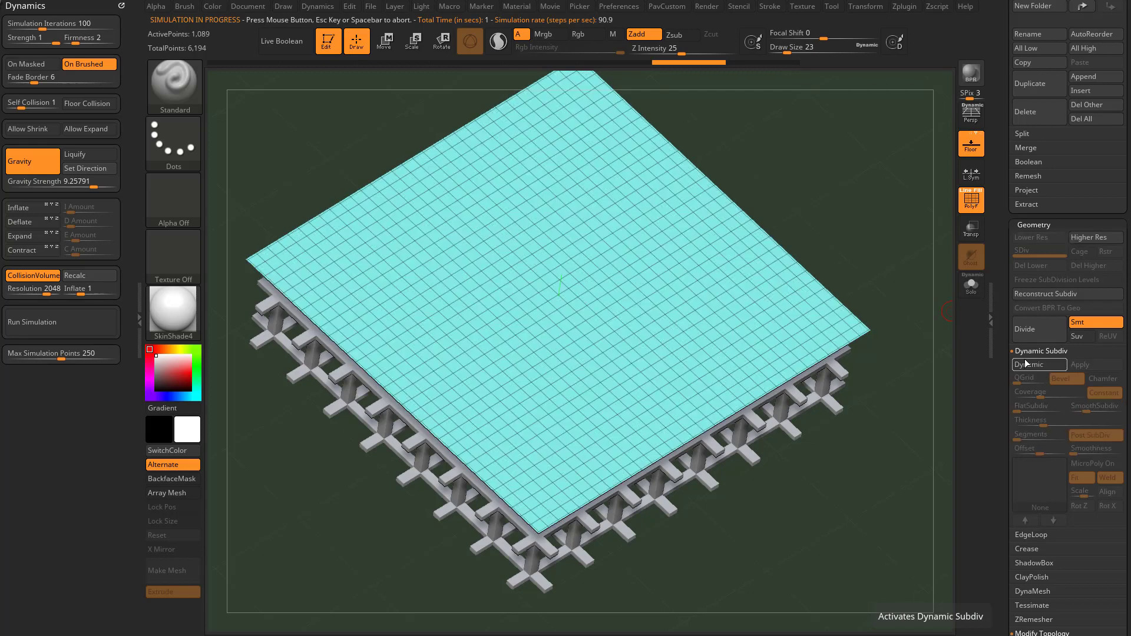
left_click_drag(897, 324, 890, 303)
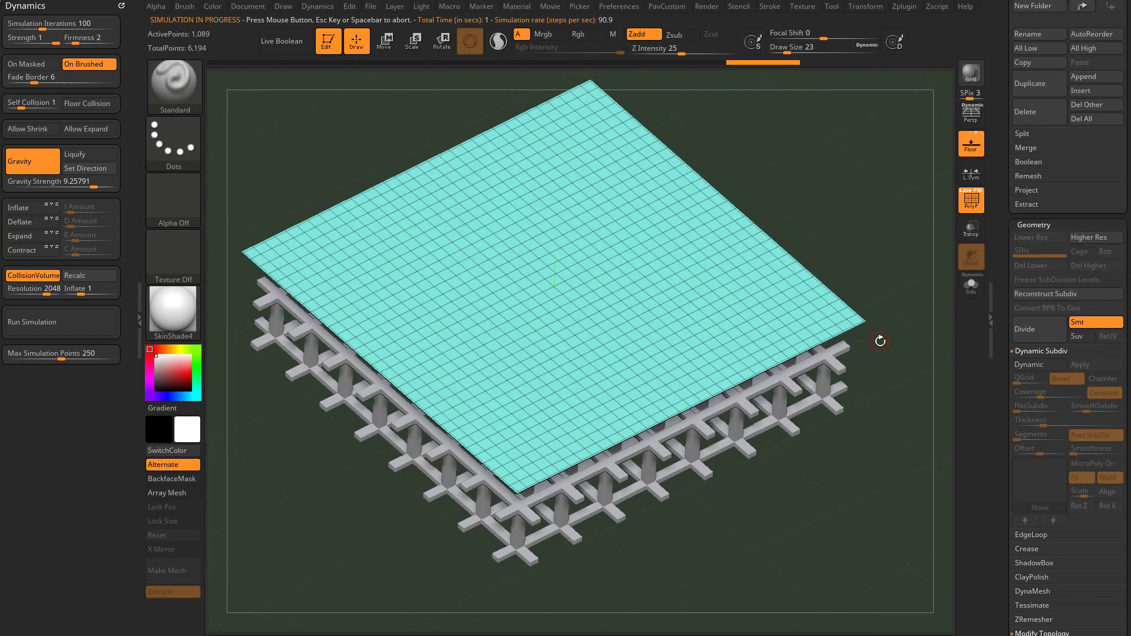
key("ctrl+d")
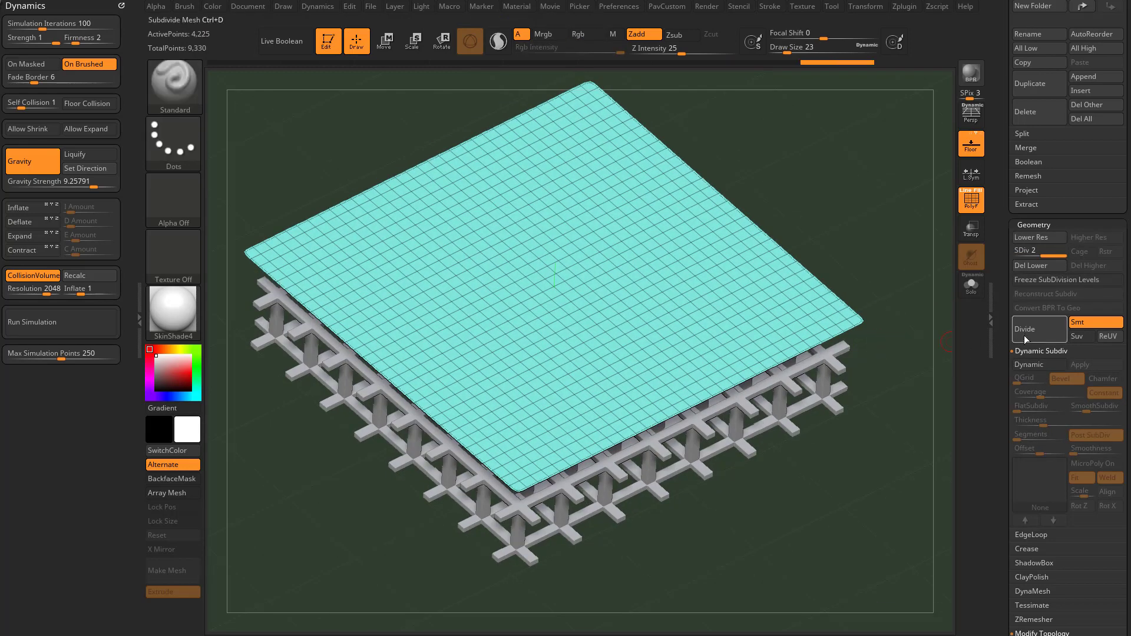
left_click_drag(936, 241, 928, 252, "alt")
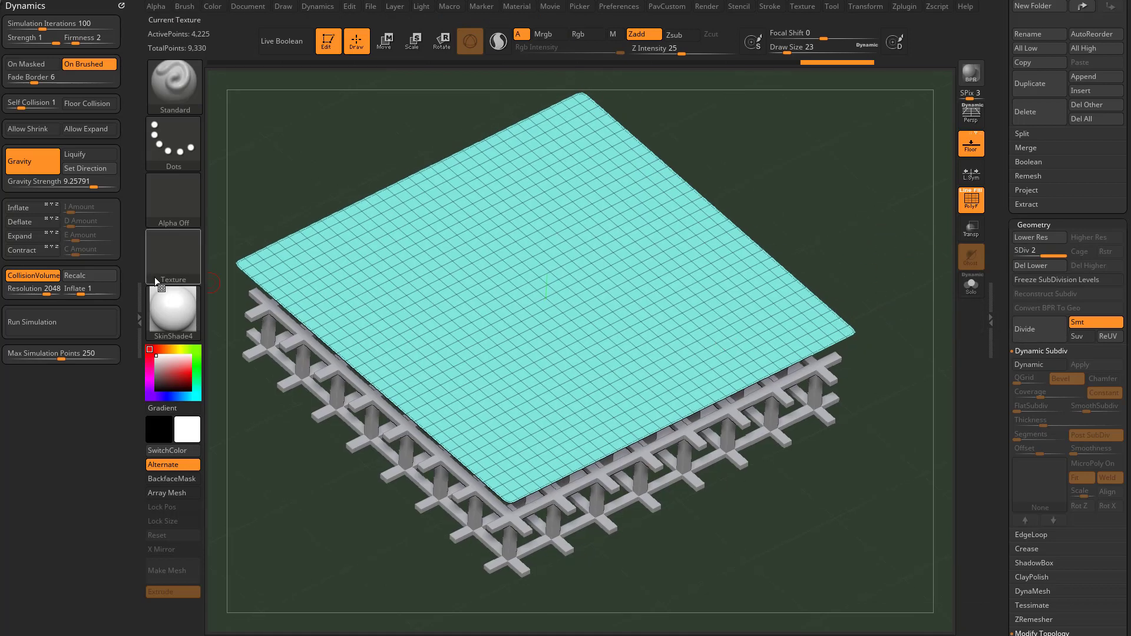
left_click(970, 200)
left_click(970, 202)
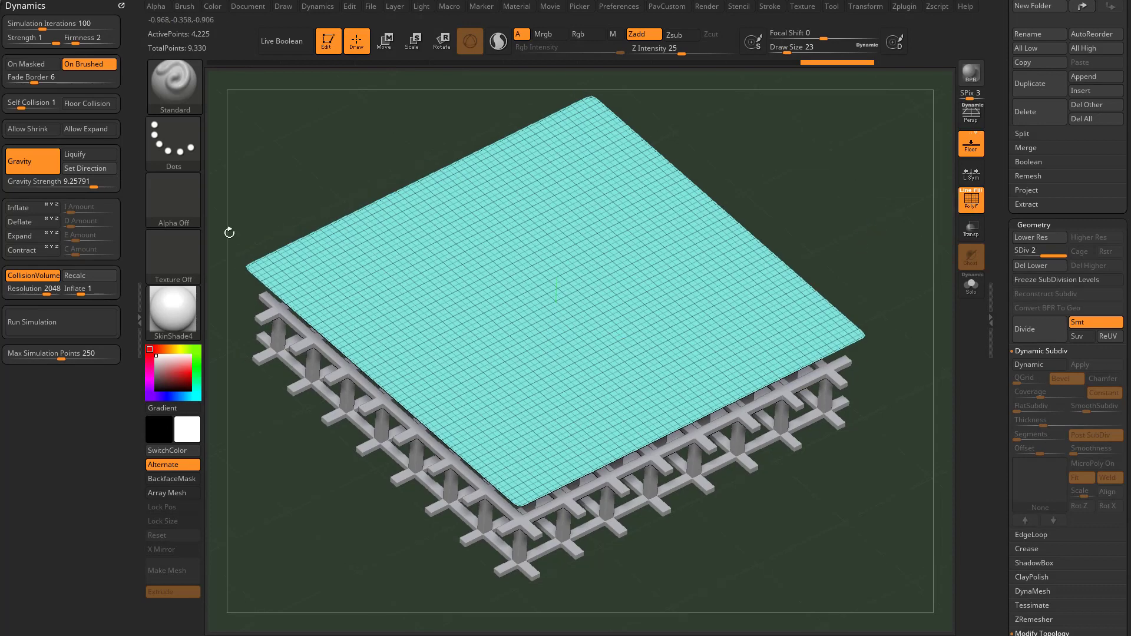
Re-enable Dynamic Subdiv, simulate the subdivided plane over the grid, and inspect the folds with polyframe off.
left_click_drag(1003, 351, 1003, 343)
left_click(1034, 358)
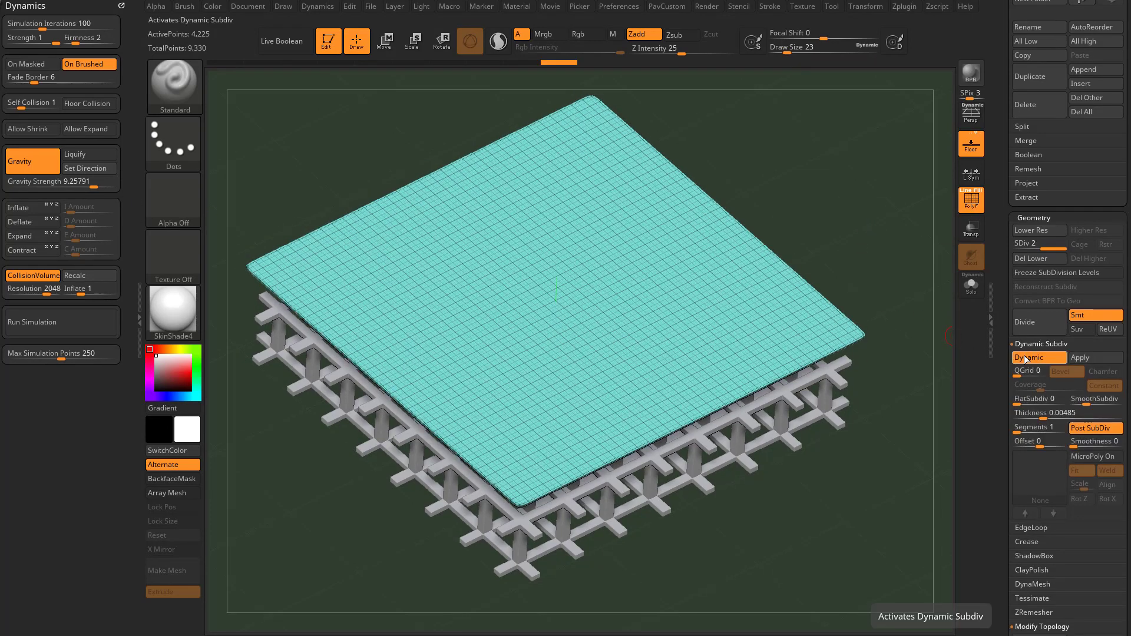
left_click(101, 318)
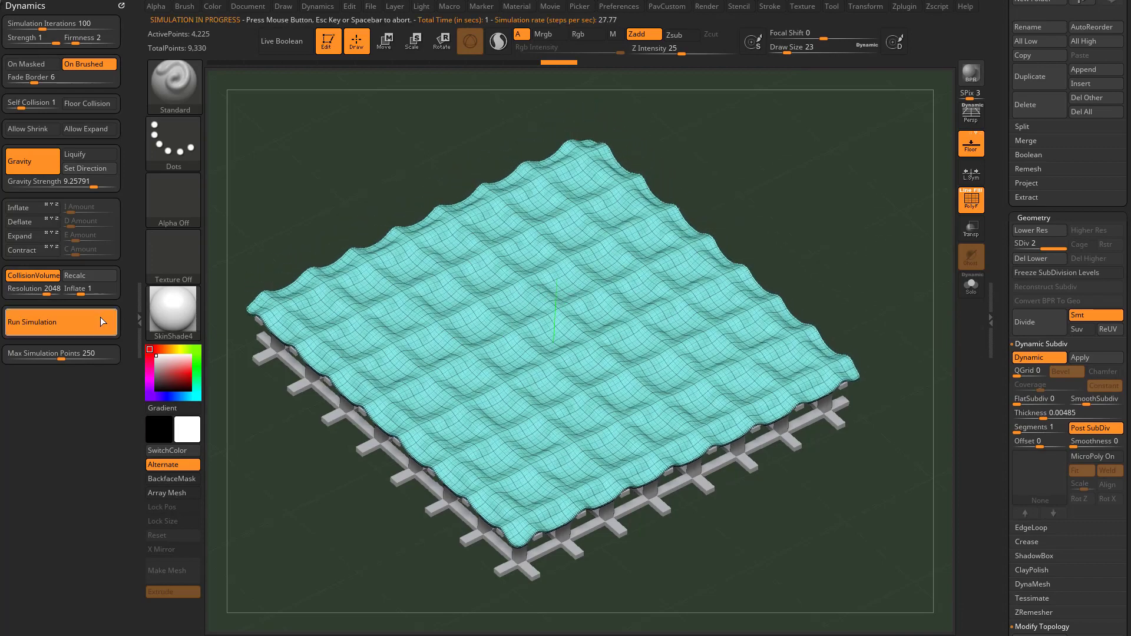
left_click(784, 252)
left_click(970, 201)
mouse_move(888, 212)
left_mouse_down()
mouse_move(853, 222)
mouse_move(929, 223)
mouse_move(895, 220)
left_mouse_up()
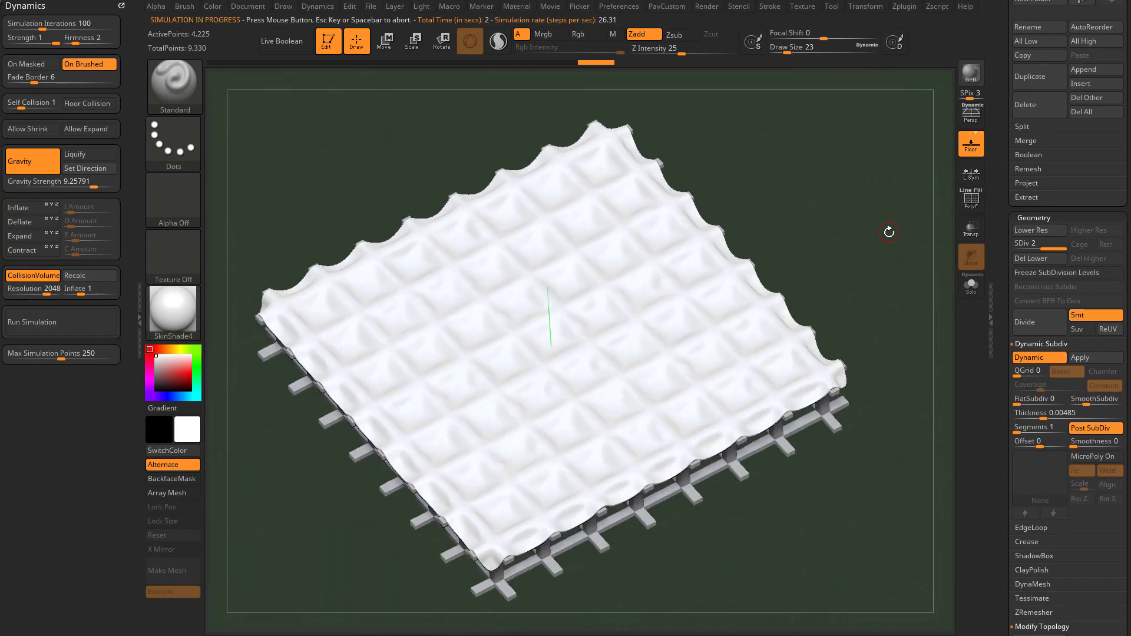
left_click_drag(833, 237, 846, 209)
mouse_move(912, 181)
left_mouse_down()
mouse_move(904, 198)
mouse_move(836, 212)
mouse_move(863, 224)
mouse_move(850, 259)
mouse_move(822, 256)
left_mouse_up()
Hide the floor grid and undo the last cloth simulation.
left_click(971, 150)
key("s")
key("ctrl+z")
key("s")
left_click_drag(836, 253, 830, 232)
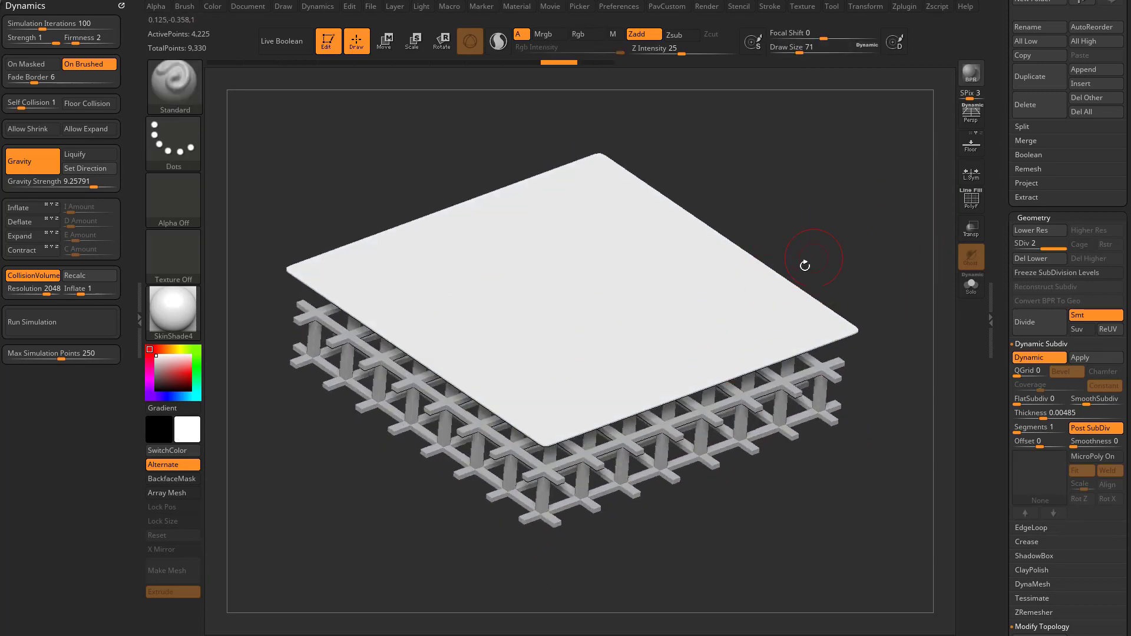
left_click_drag(735, 330, 731, 331)
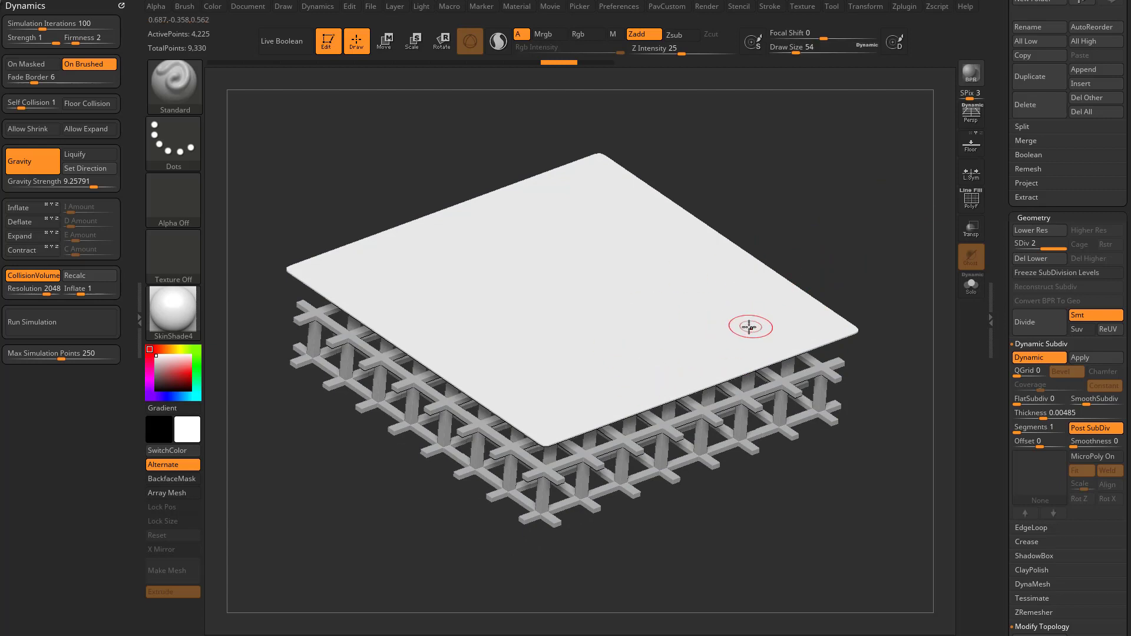
key("2")
right_click_drag(841, 226, 886, 216, "ctrl")
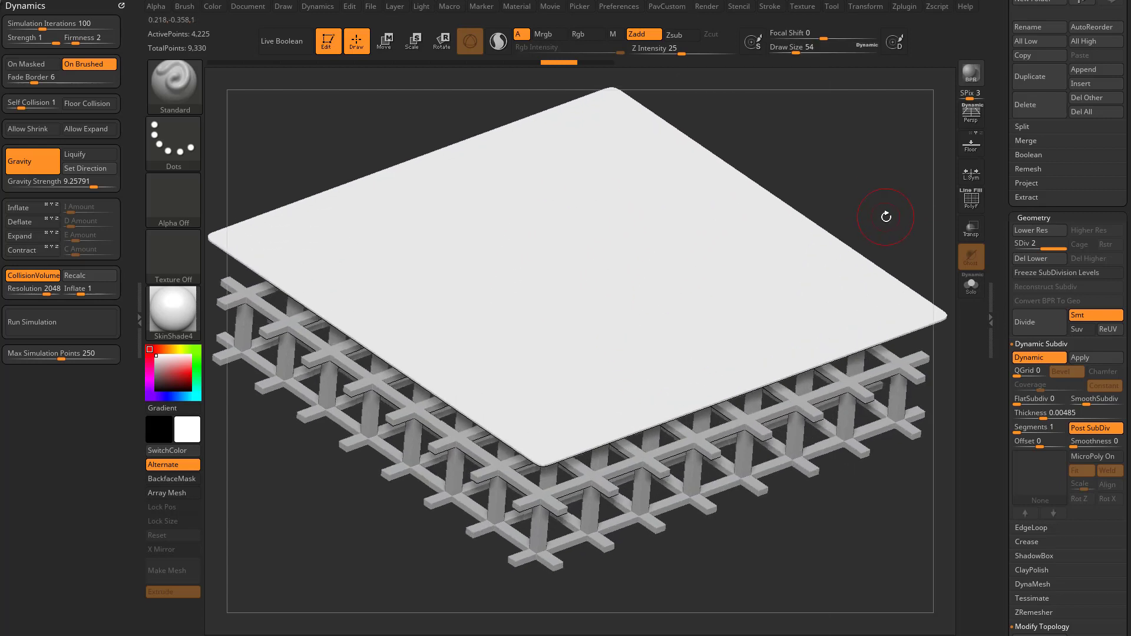
left_click_drag(885, 217, 848, 212)
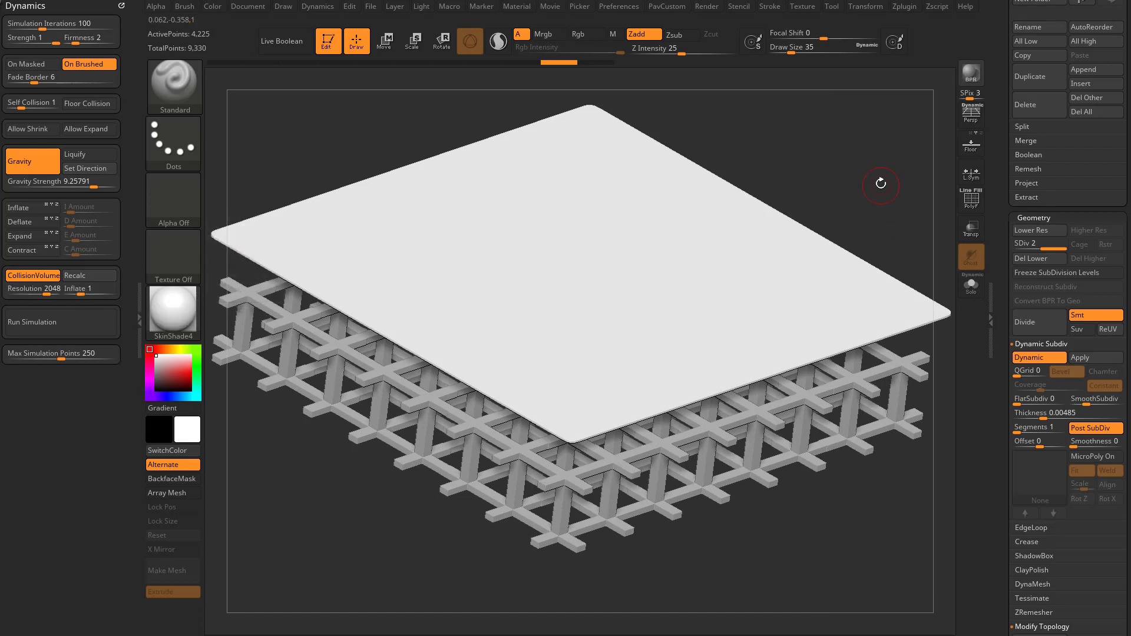
left_click_drag(881, 182, 879, 185)
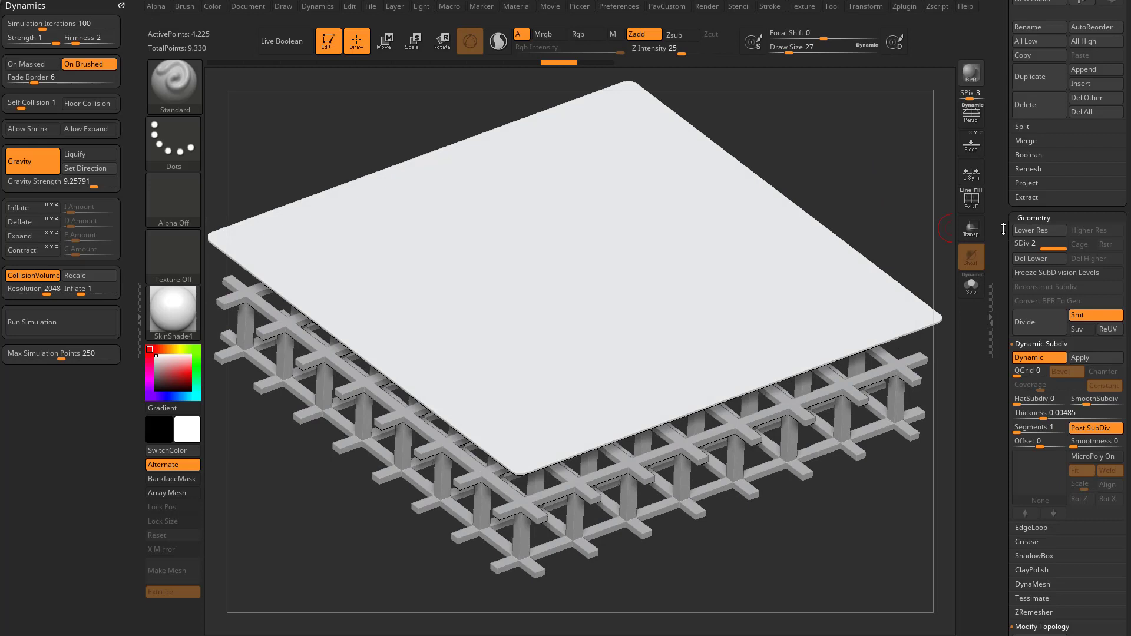
Set the plane's SDiv to 1, delete the higher subdivision level, and show the polyframe.
left_click_drag(871, 232, 903, 230)
left_click(1042, 243)
type("1")
key("Return")
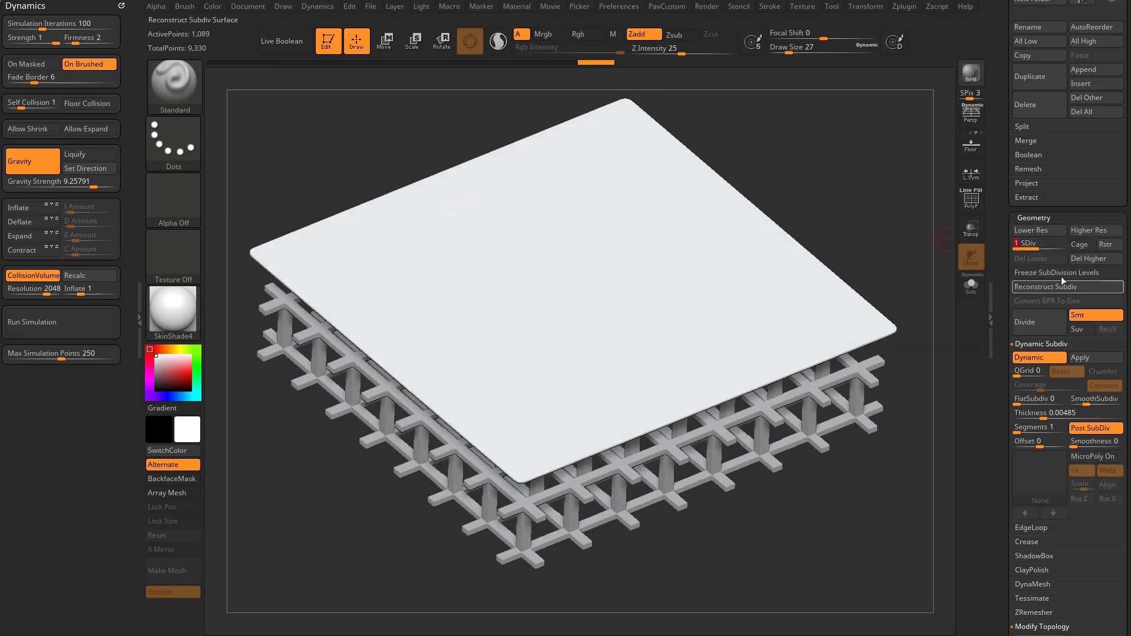
left_click(1087, 259)
left_click(973, 211)
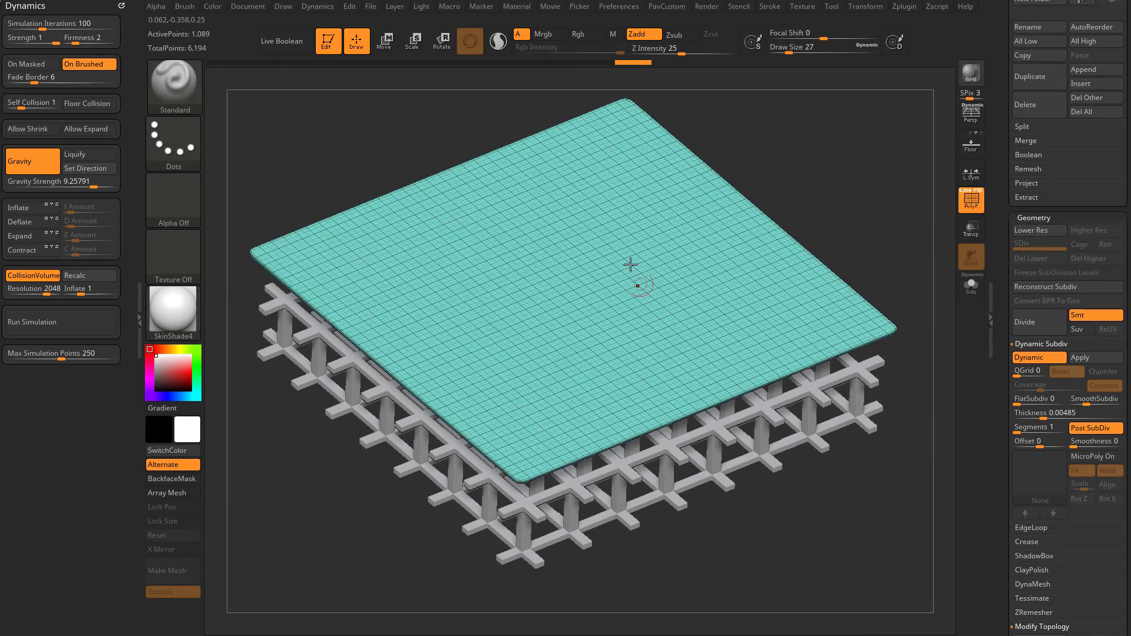
Set the plane's Dynamic Subdiv SmoothSubdiv and Thickness both to 0.
left_click_drag(855, 205, 864, 218)
right_click_drag(757, 308, 674, 267)
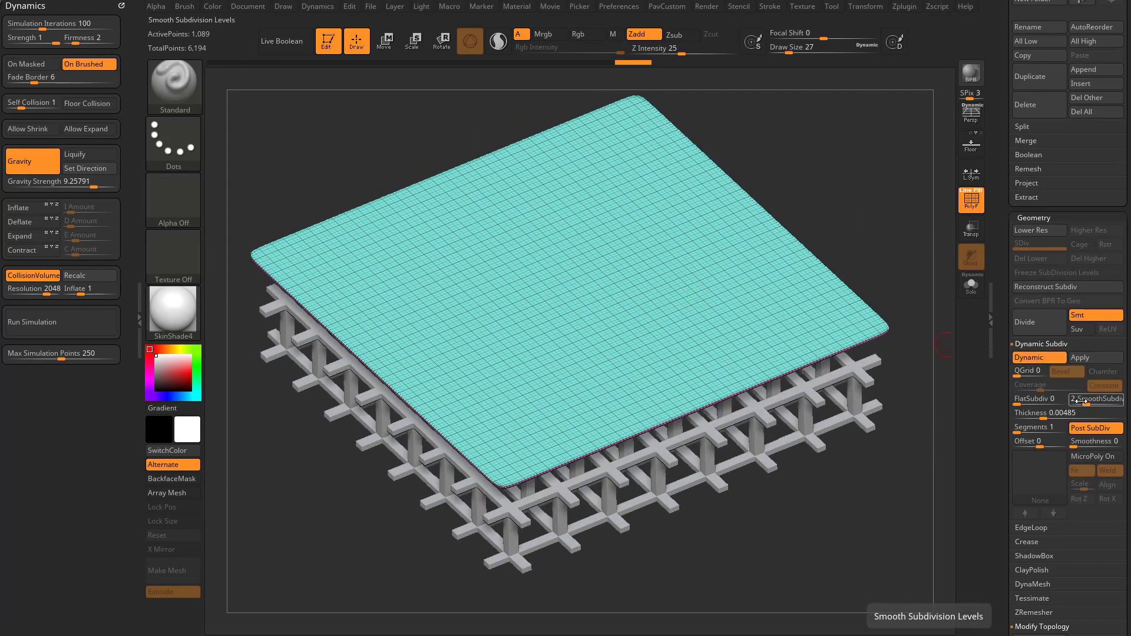
left_click_drag(1084, 404, 1071, 401)
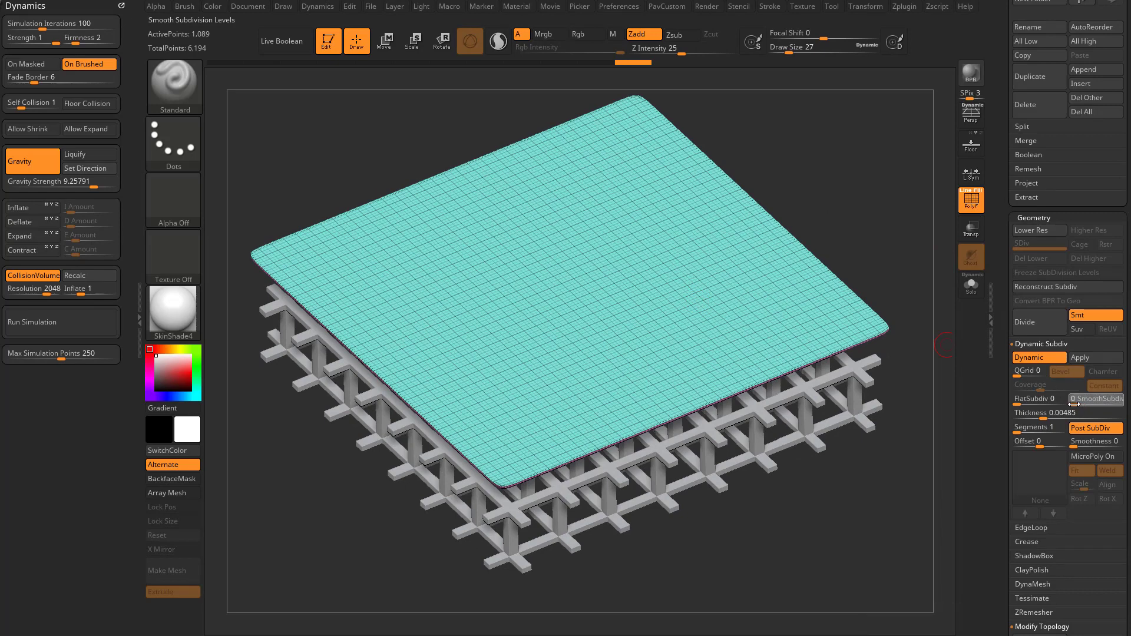
mouse_move(891, 265)
left_mouse_down()
mouse_move(867, 267)
mouse_move(888, 270)
left_mouse_up()
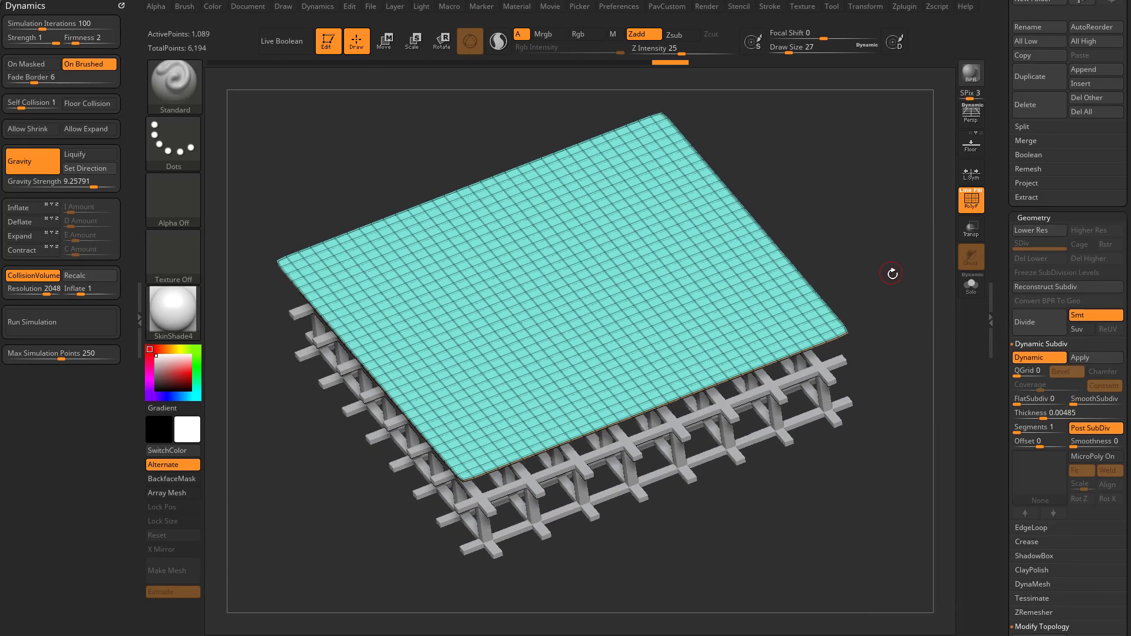
left_click_drag(1032, 412, 1014, 412)
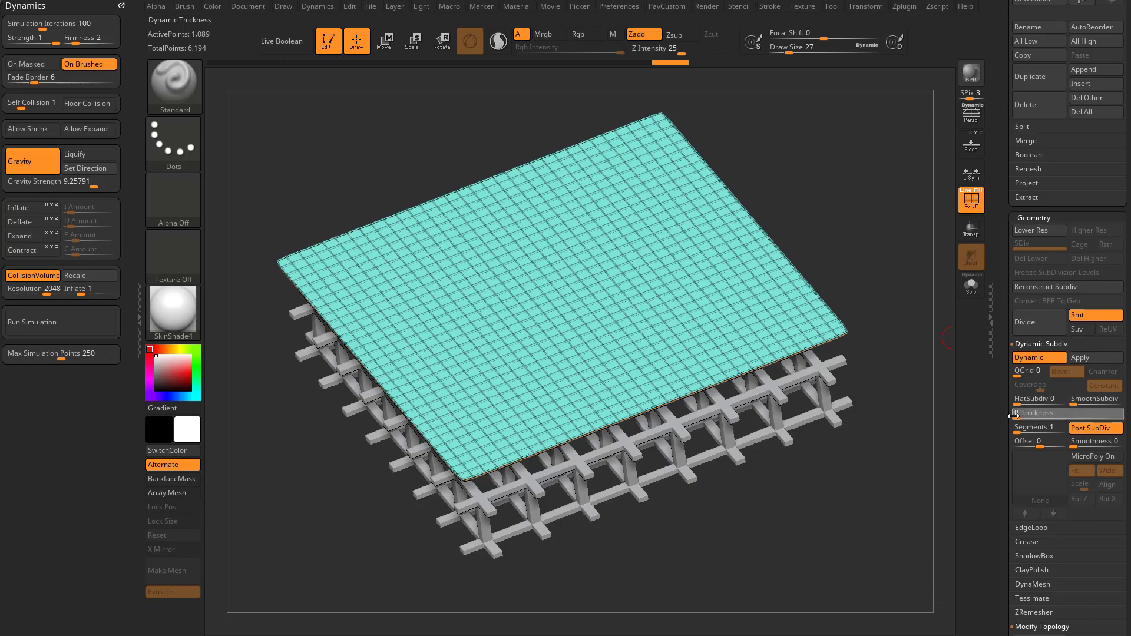
left_click_drag(927, 397, 793, 389)
Set the brush Draw Size to 25 and leave Edit mode.
key("s")
left_click(526, 313)
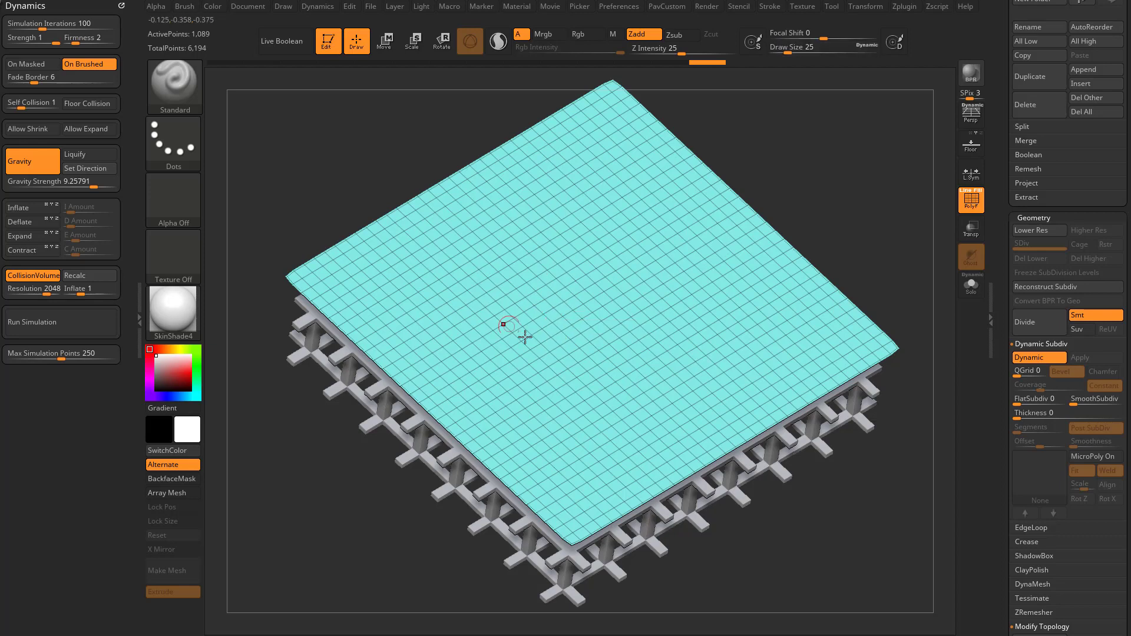
left_click_drag(902, 465, 875, 462)
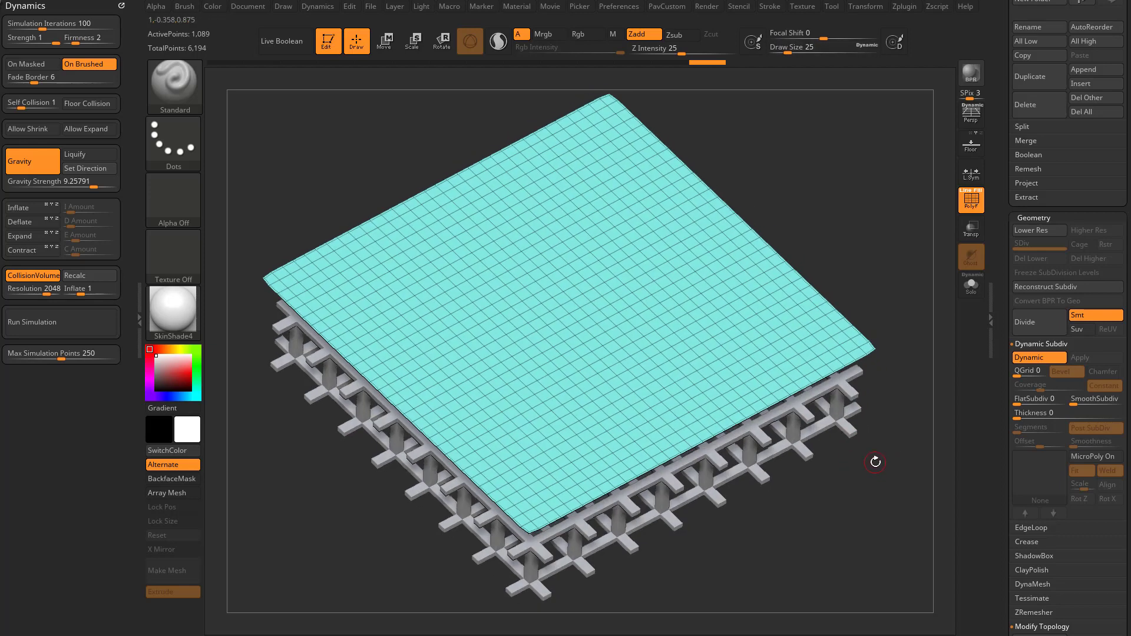
key("t")
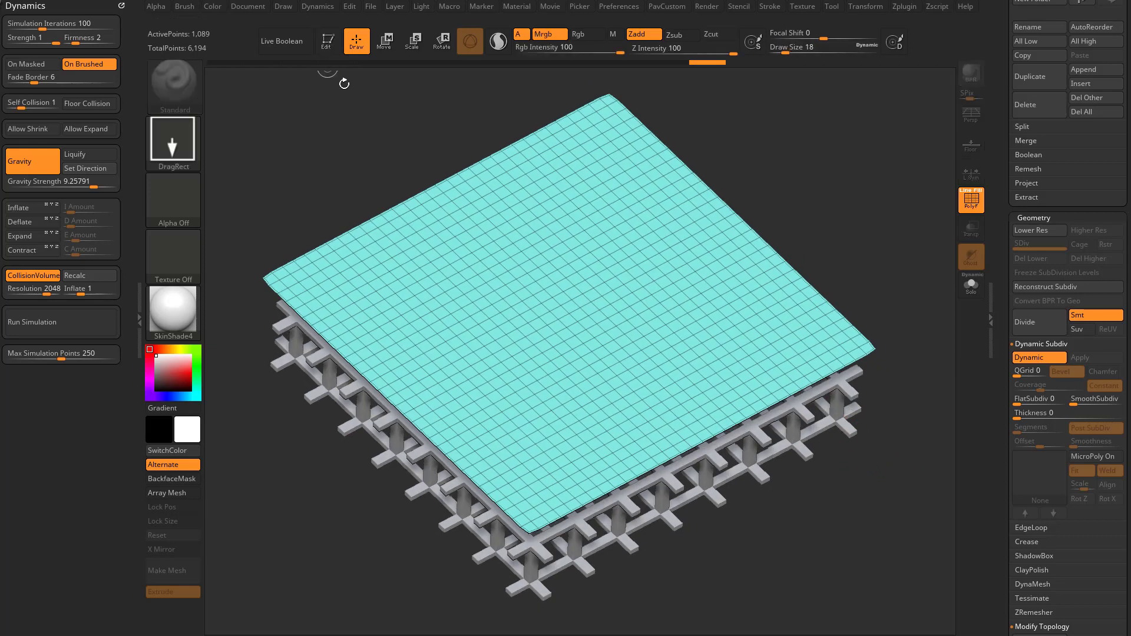
Clear all drawn models from the canvas and bring the tool list into view.
key("ctrl+n")
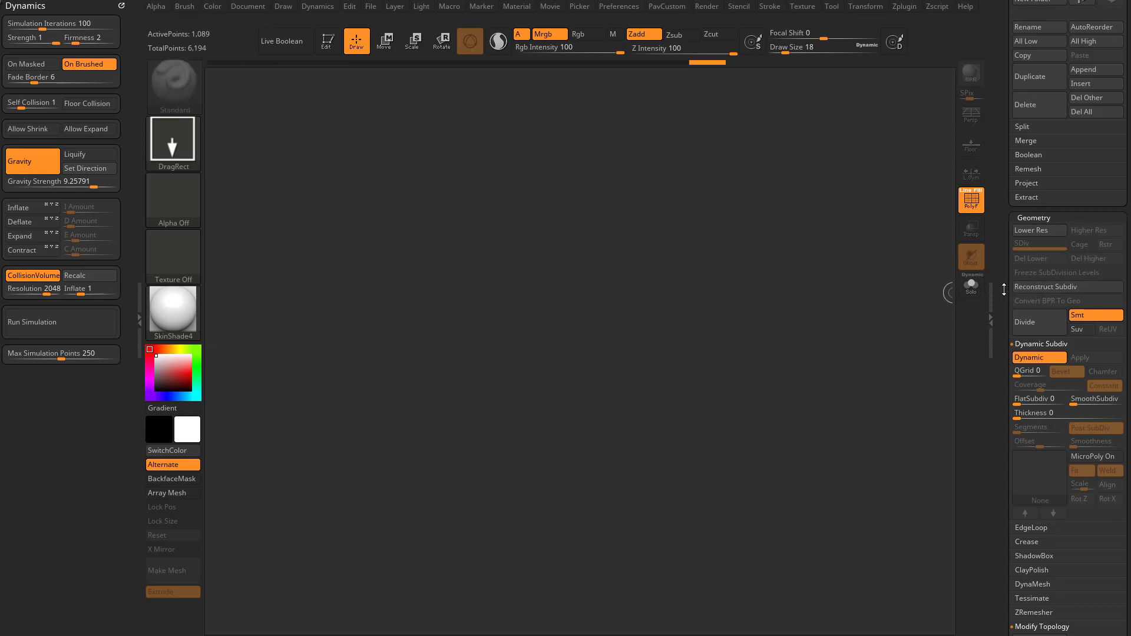
left_click_drag(1003, 285, 997, 588)
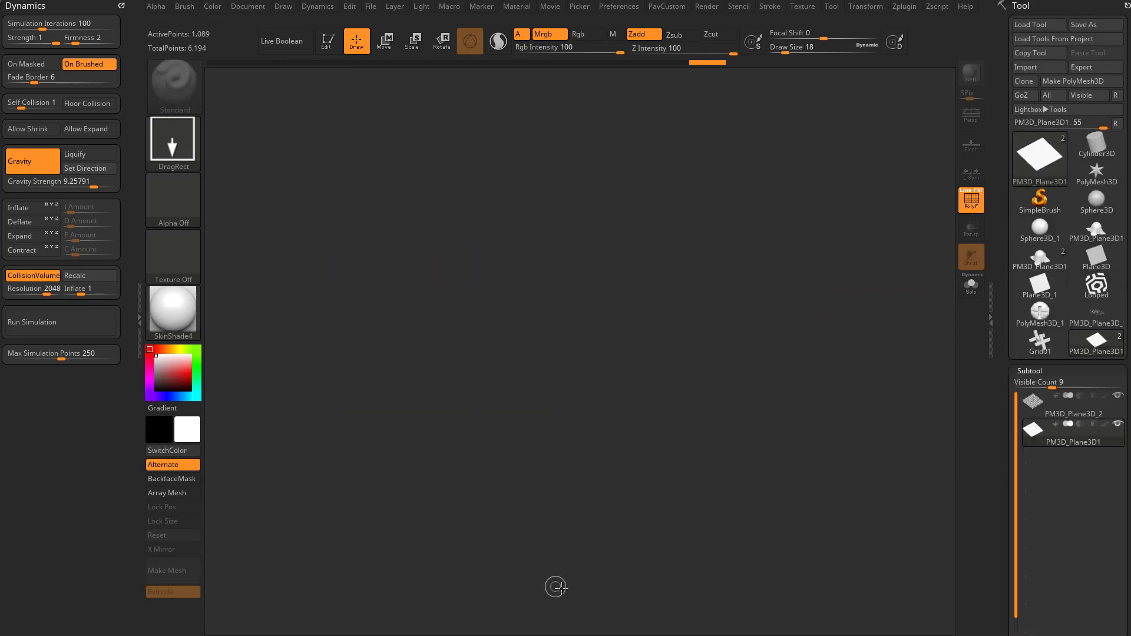
Switch to the browser, search the YouTube channel for "controlling", look through the matching videos, and return to ZBrush.
key("alt+Tab")
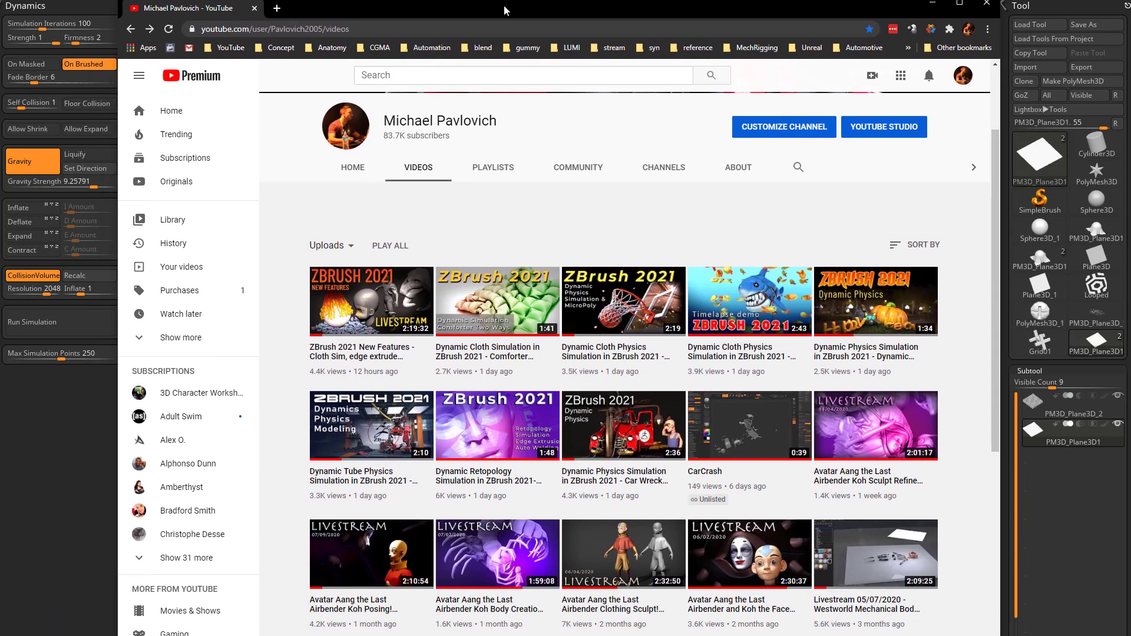
left_click(801, 168)
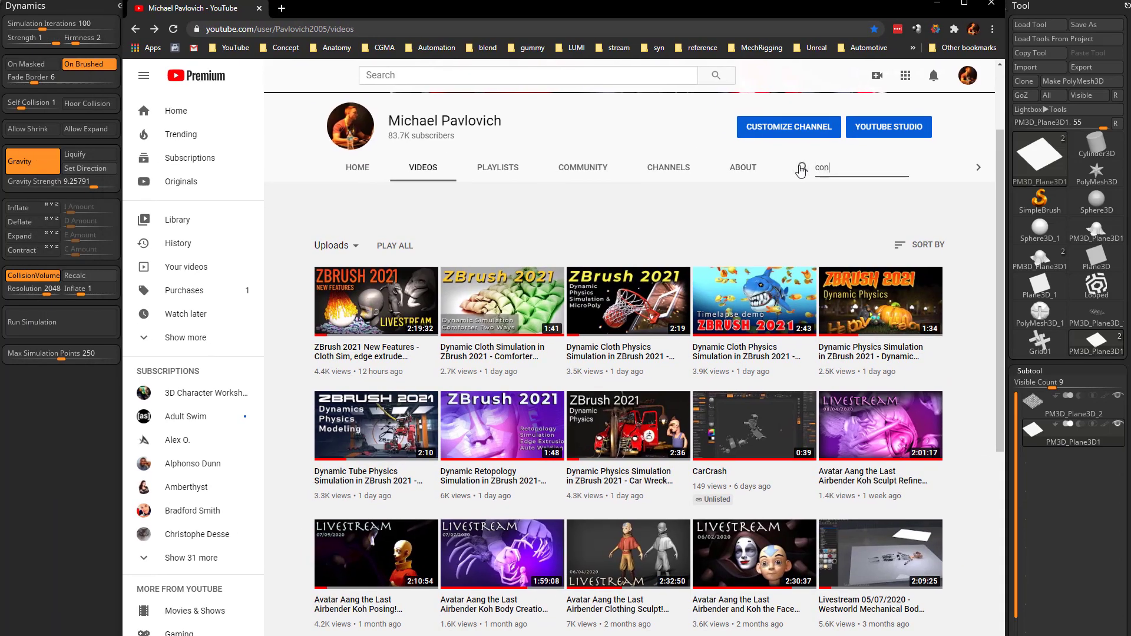
key("Return")
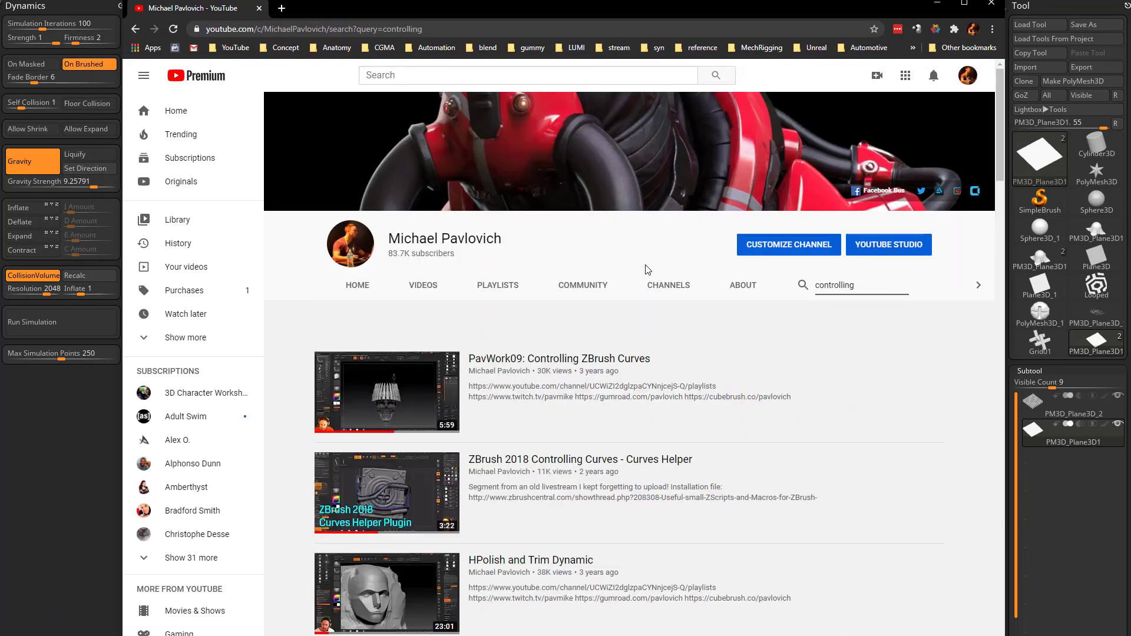
scroll(572, 303, "down", 2)
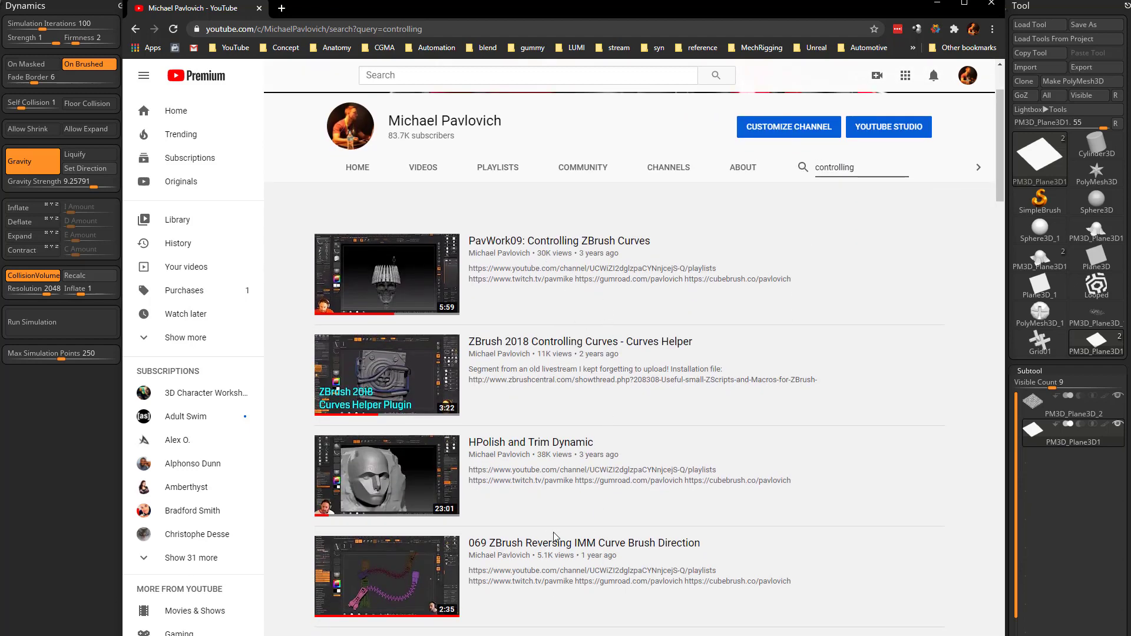
left_click_drag(695, 19, 602, 634)
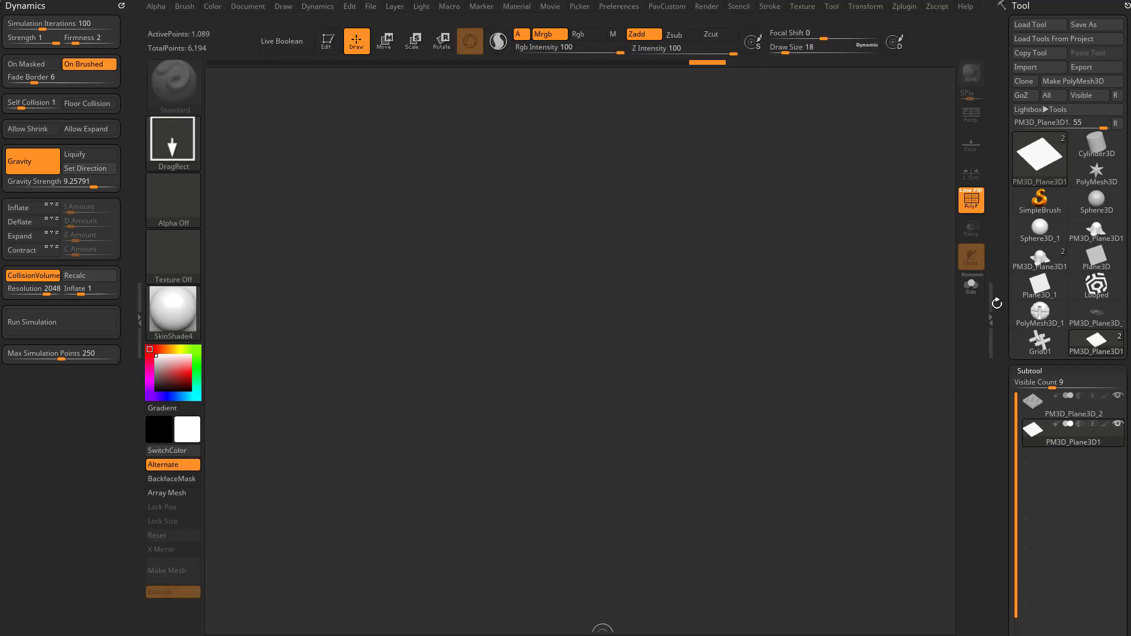
Draw a PolyMesh3D star on the empty canvas and enter Edit mode.
left_click(1030, 205)
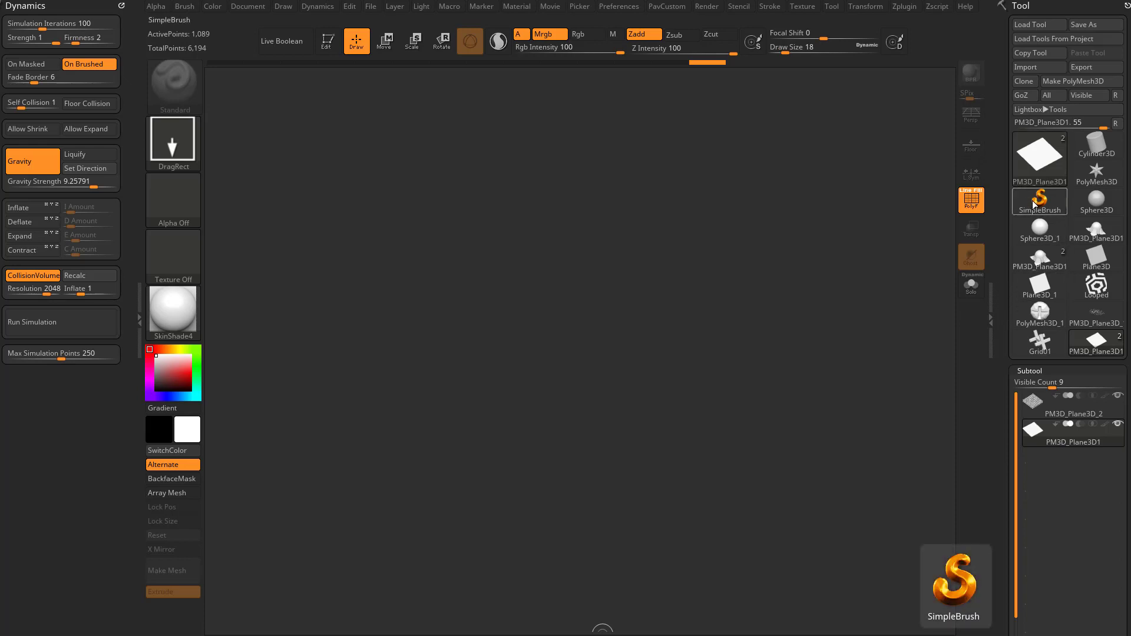
key("s")
left_click(666, 316)
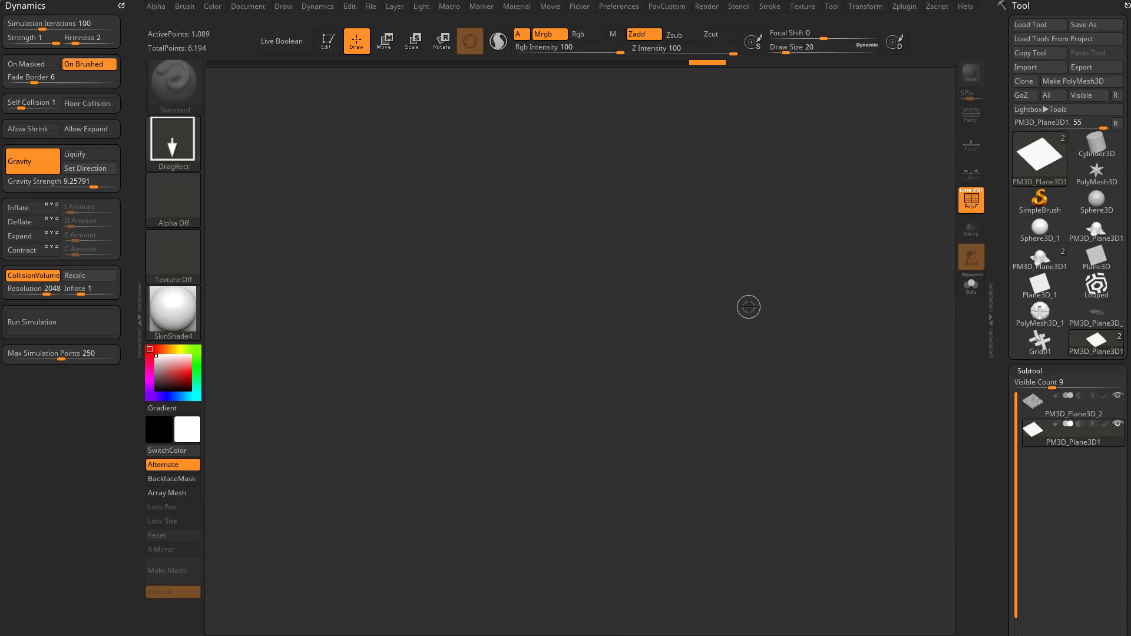
left_click(1085, 179)
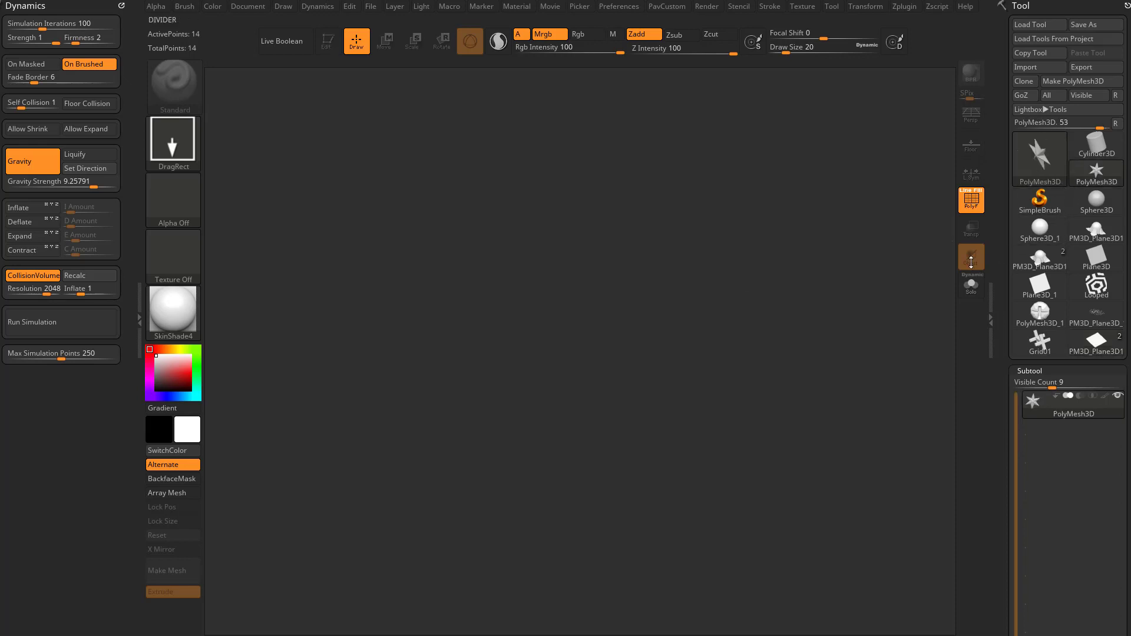
left_click_drag(495, 367, 527, 460)
left_click(327, 40)
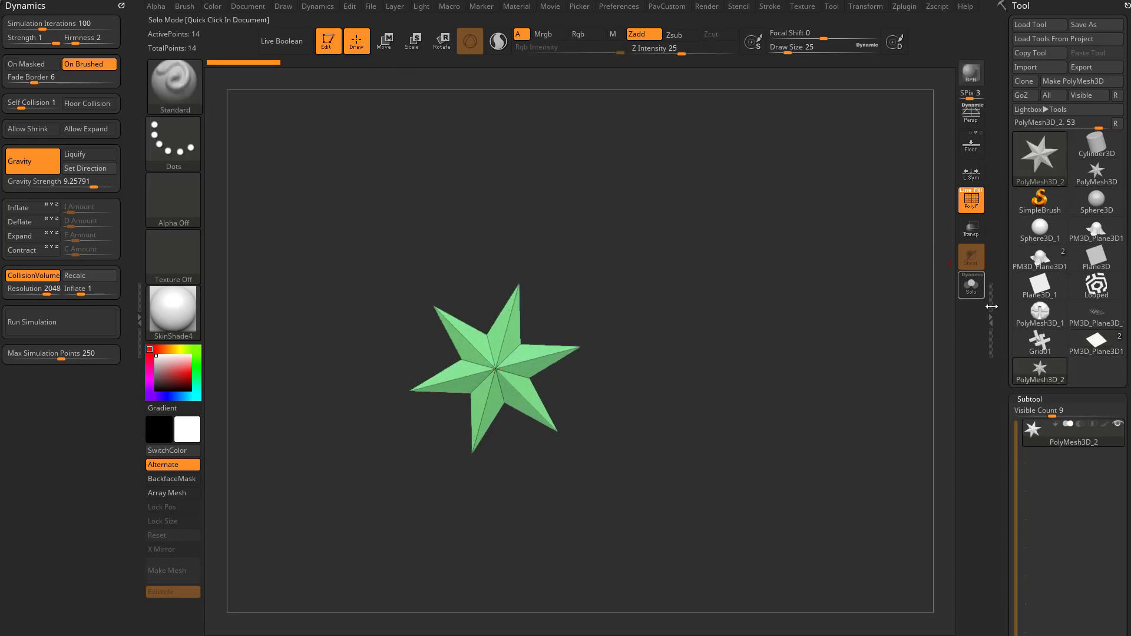
Set the Initialize X, Y and Z Res to 1 and turn the star into a QCube.
left_click_drag(1008, 470, 1008, 265)
scroll(1009, 264, "down", 10)
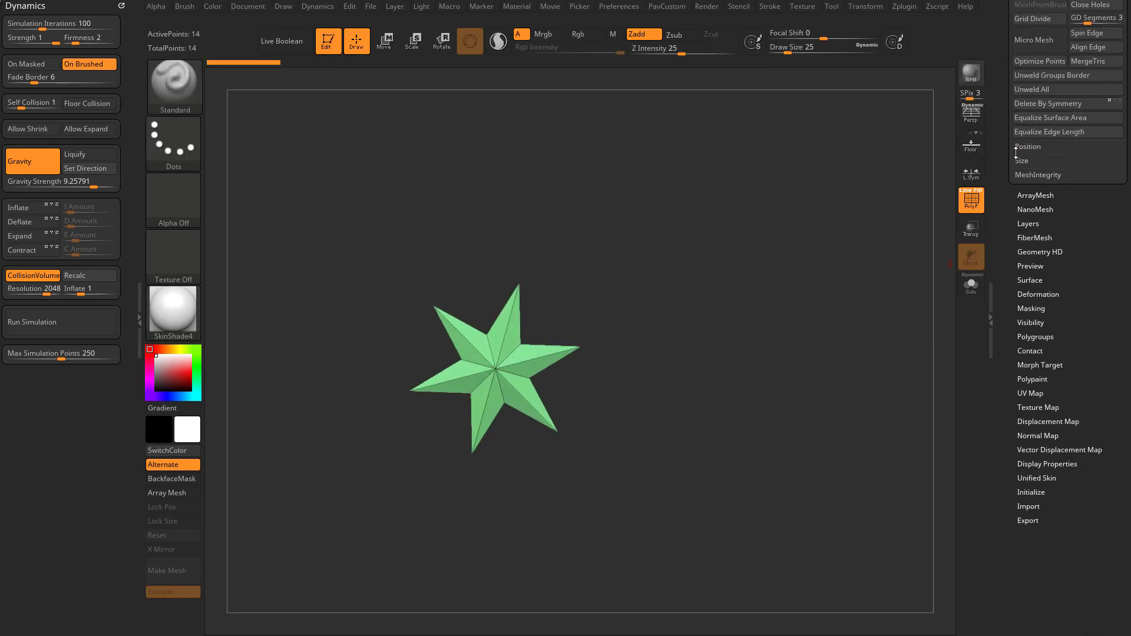
key("shift")
left_click(1030, 492)
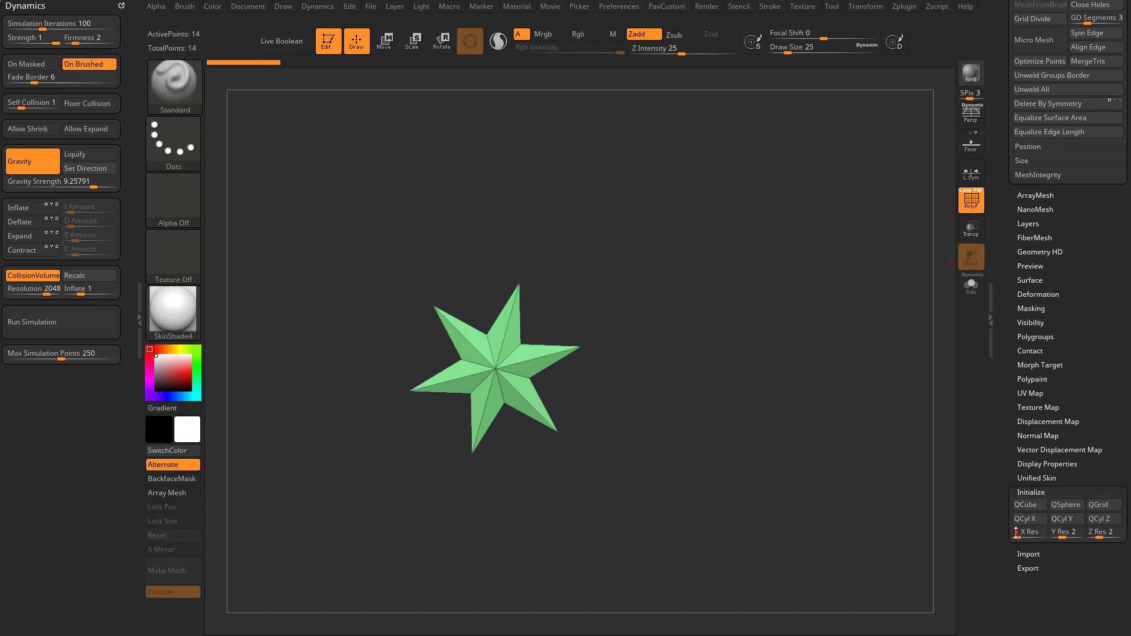
left_click(1036, 508)
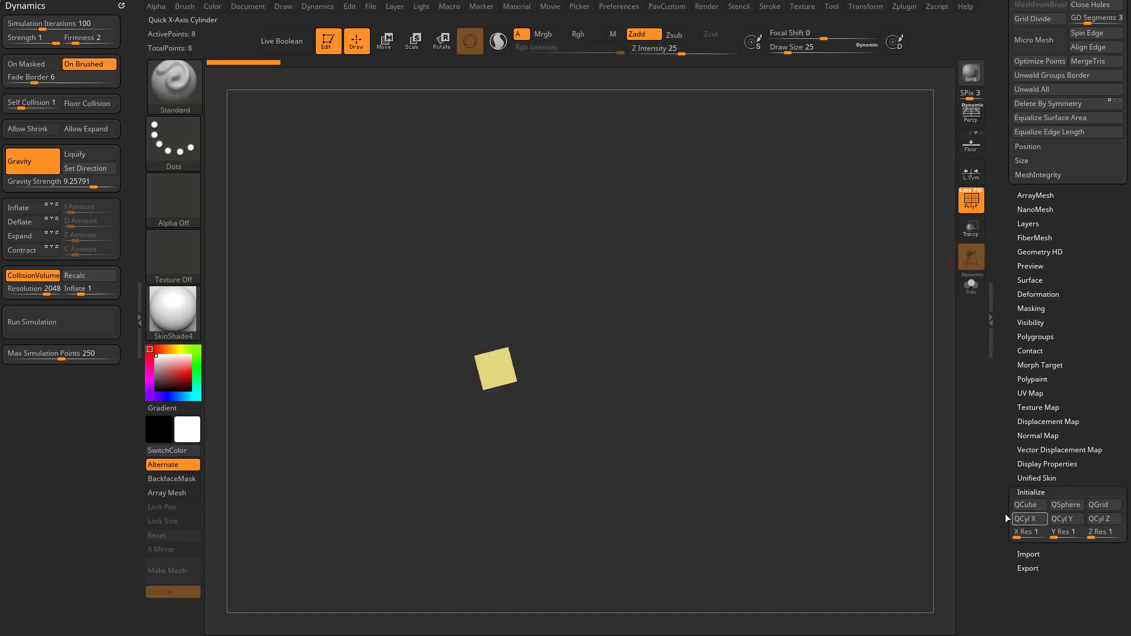
left_click_drag(770, 412, 688, 338)
mouse_move(683, 263)
left_mouse_down()
mouse_move(707, 292)
mouse_move(672, 262)
mouse_move(723, 282)
left_mouse_up()
key("w")
key("q")
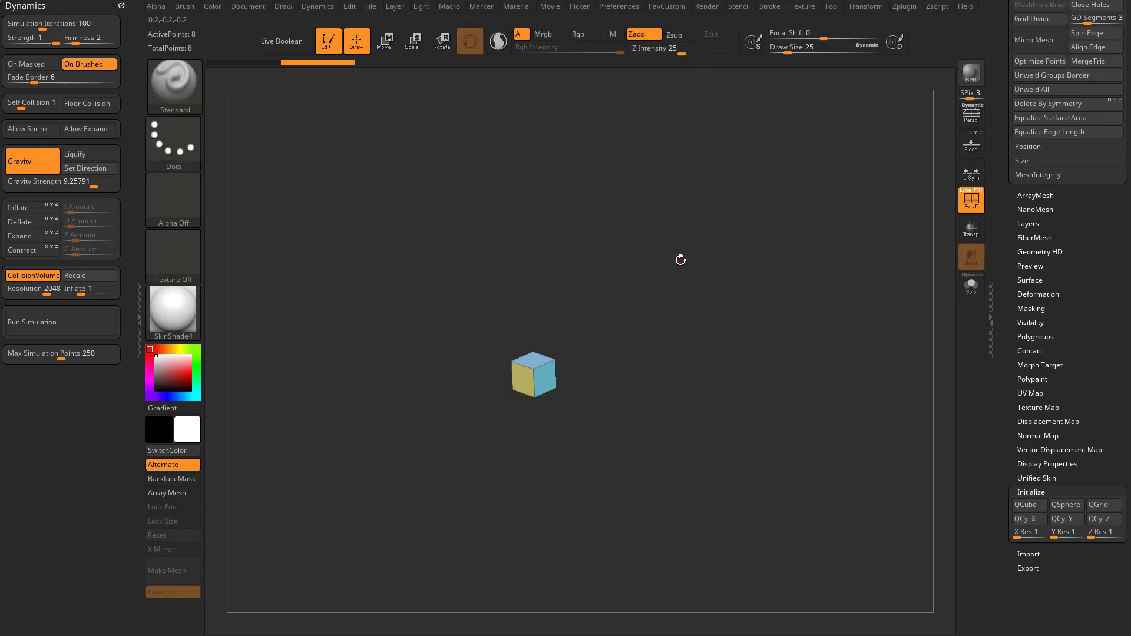
Replace the cube with a QGrid plane and scale it into a long, narrow strip.
left_click(1099, 505)
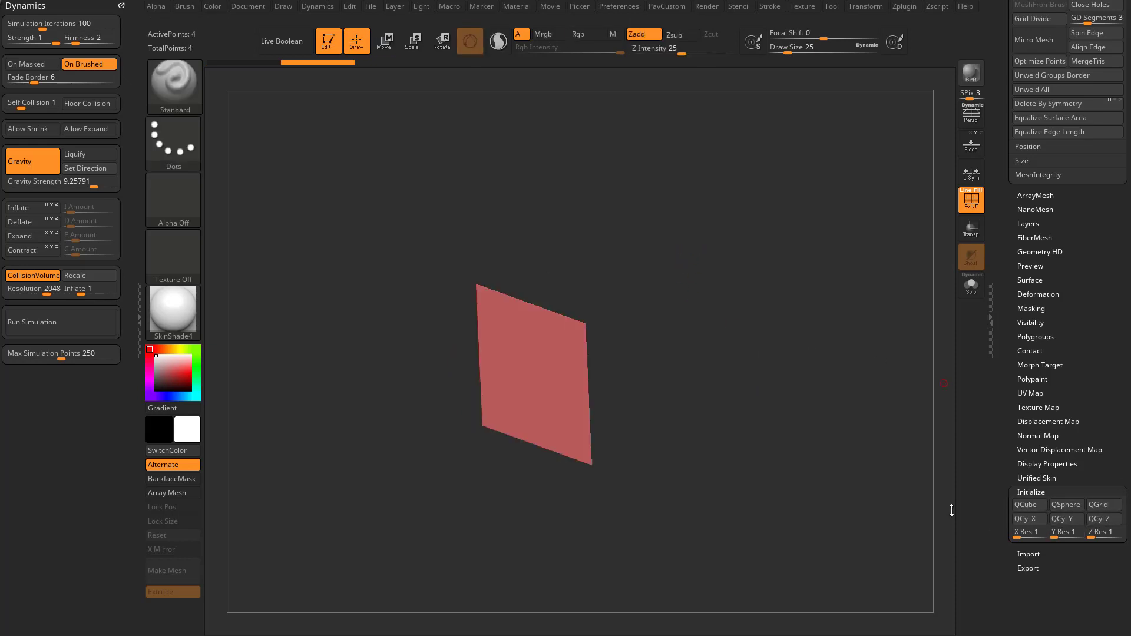
left_click_drag(725, 323, 714, 316, "alt")
key("w")
left_click_drag(537, 355, 546, 326)
key("q")
mouse_move(671, 285)
left_mouse_down()
mouse_move(644, 295)
mouse_move(683, 295)
left_mouse_up()
Set the brush Draw Size to 108 and face the strip upright.
key("s")
left_click(712, 364)
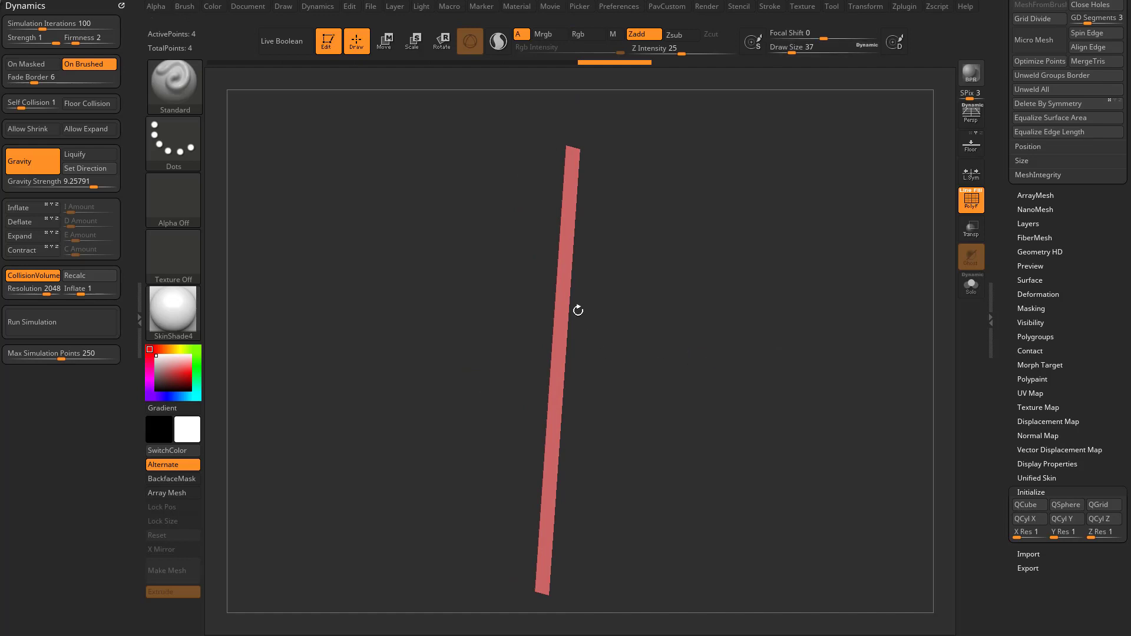
key("s")
mouse_move(637, 378)
left_mouse_down("alt")
mouse_move(624, 377)
mouse_move(638, 378)
left_mouse_up("alt")
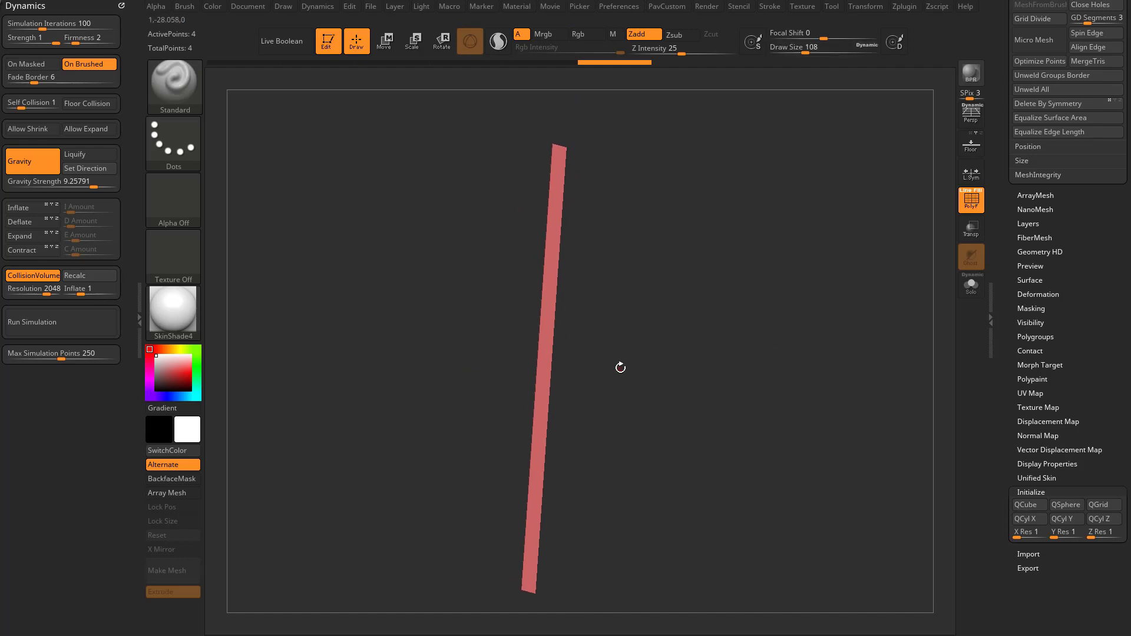
mouse_move(647, 337)
left_mouse_down()
mouse_move(691, 342)
mouse_move(654, 342)
mouse_move(665, 346)
left_mouse_up()
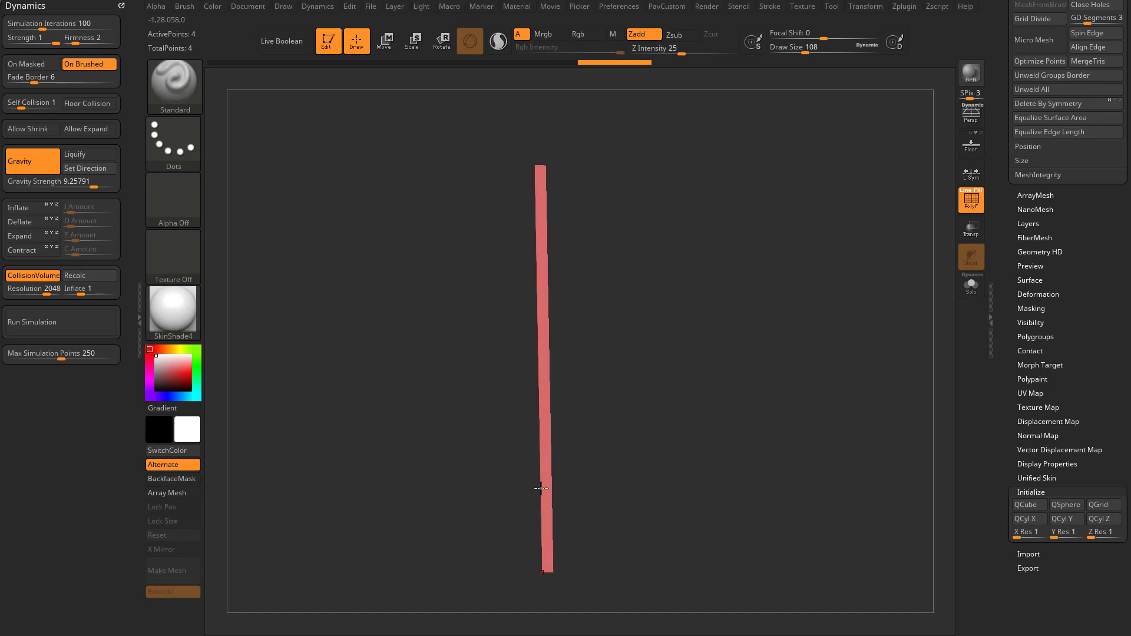
left_click_drag(670, 275, 570, 324)
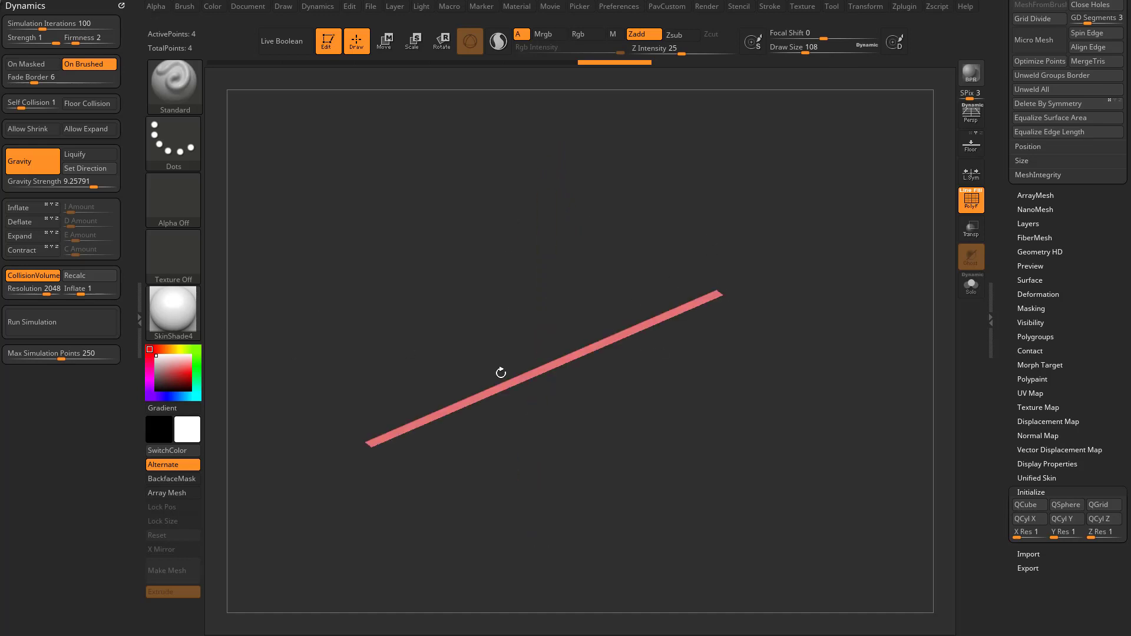
left_click_drag(683, 368, 653, 344)
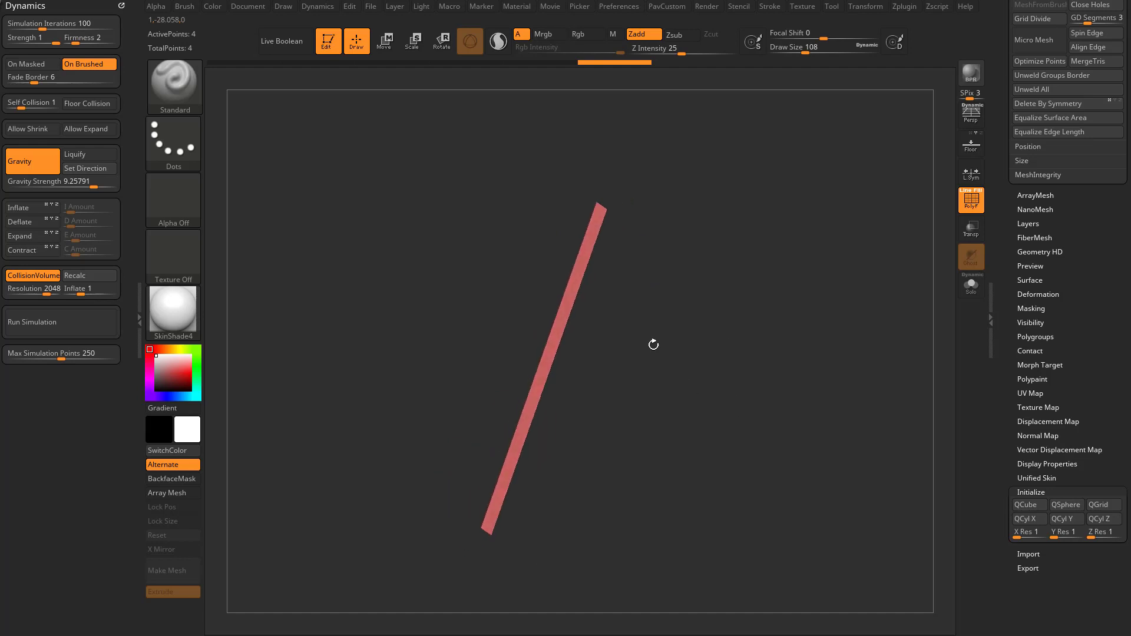
left_click_drag(702, 313, 717, 300, "shift")
Using the ZModeler brush with Insert and Multiple EdgeLoops, add evenly spaced edge loops across the full length of the strip.
key("b")
key("z")
key("m")
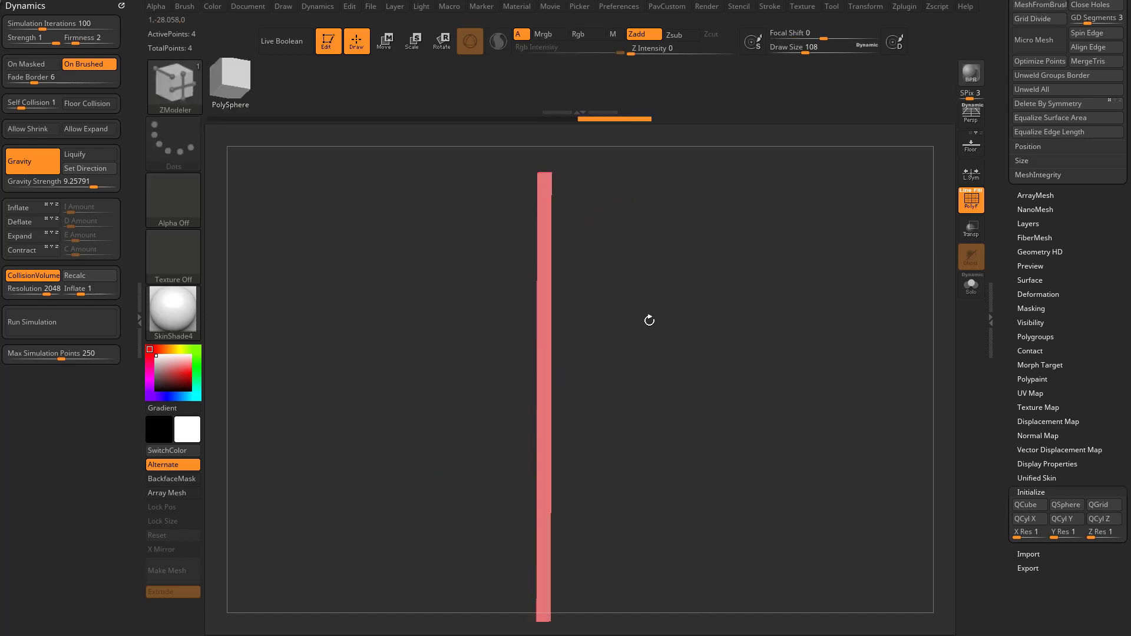
key("b")
key("z")
key("m")
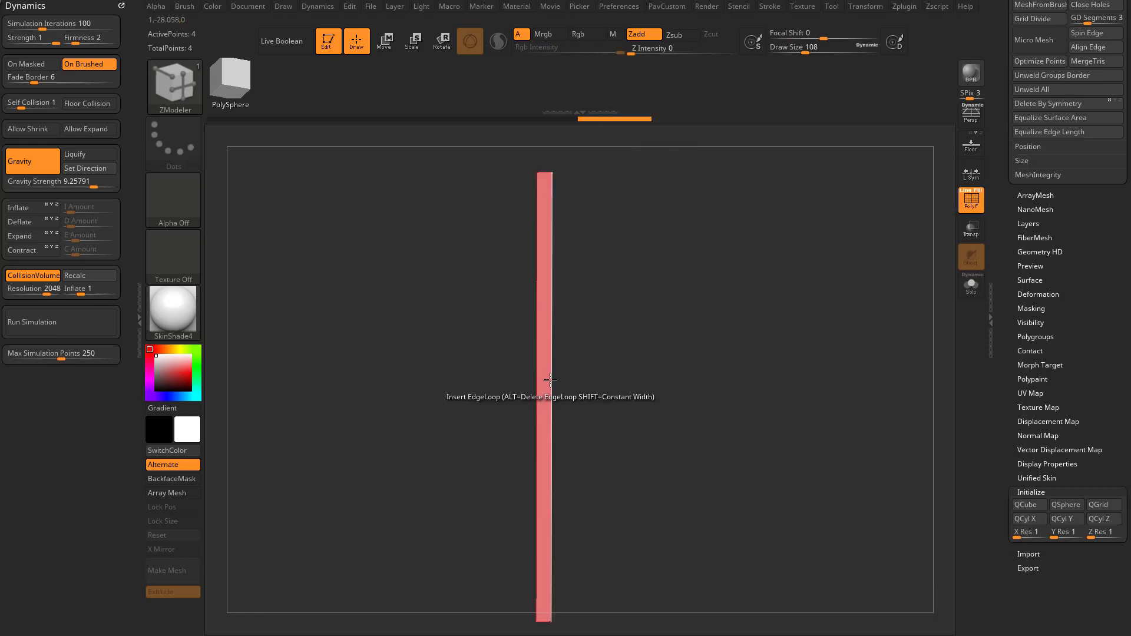
key("space")
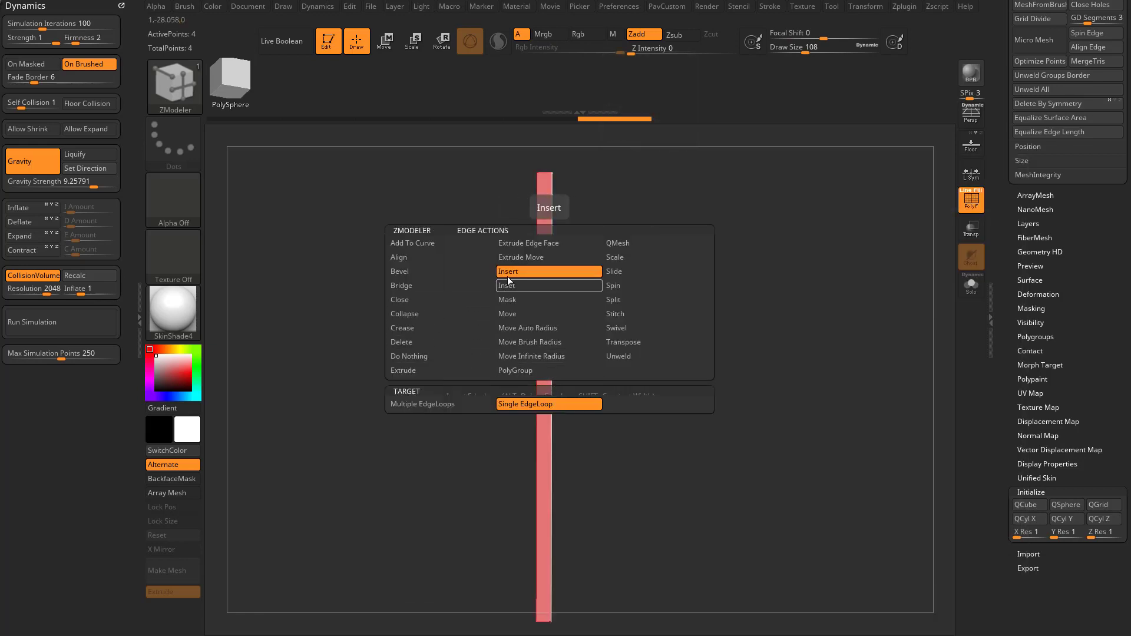
left_click(422, 404)
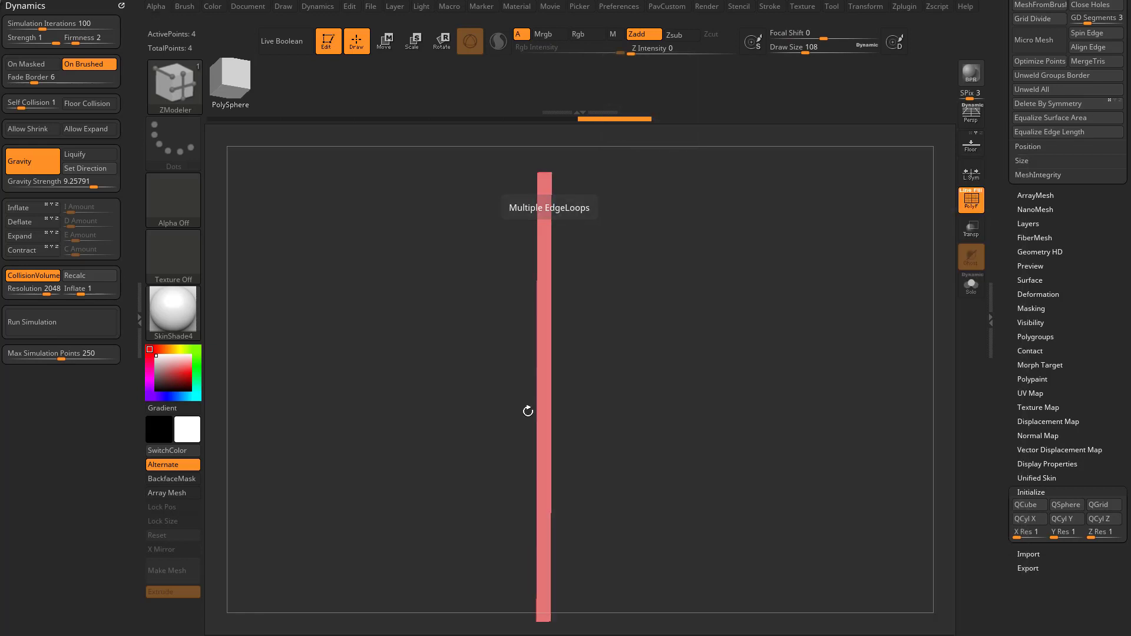
left_click(544, 436)
mouse_move(689, 330)
left_mouse_down()
mouse_move(699, 351)
mouse_move(698, 338)
left_mouse_up()
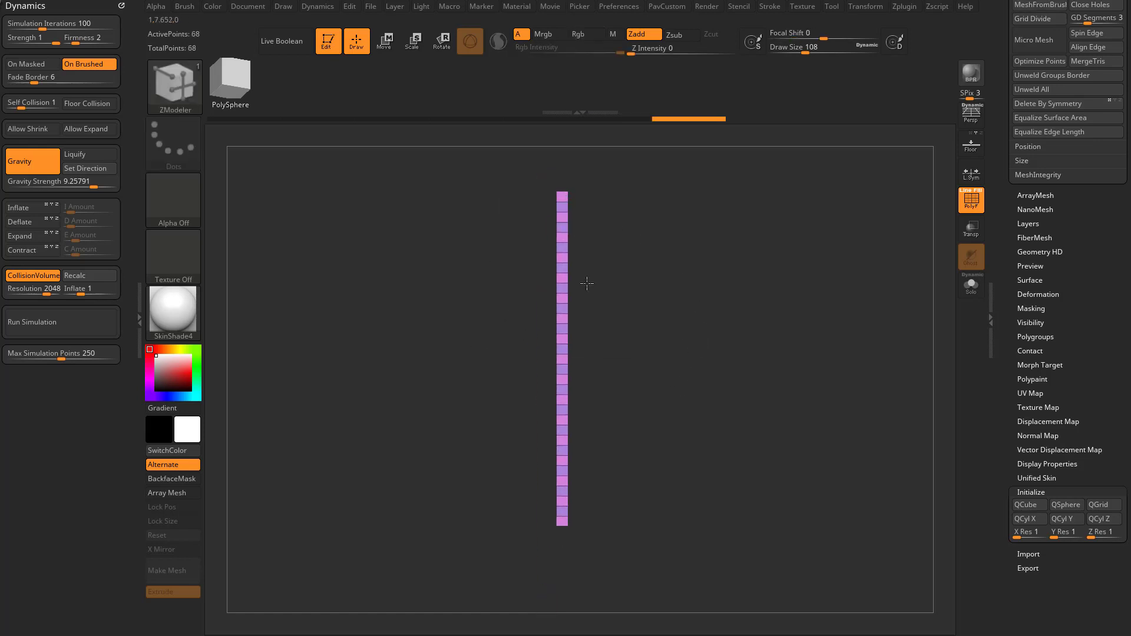
left_click_drag(587, 283, 676, 353)
Assign all faces of the strip to a single polygroup.
key("ctrl+w")
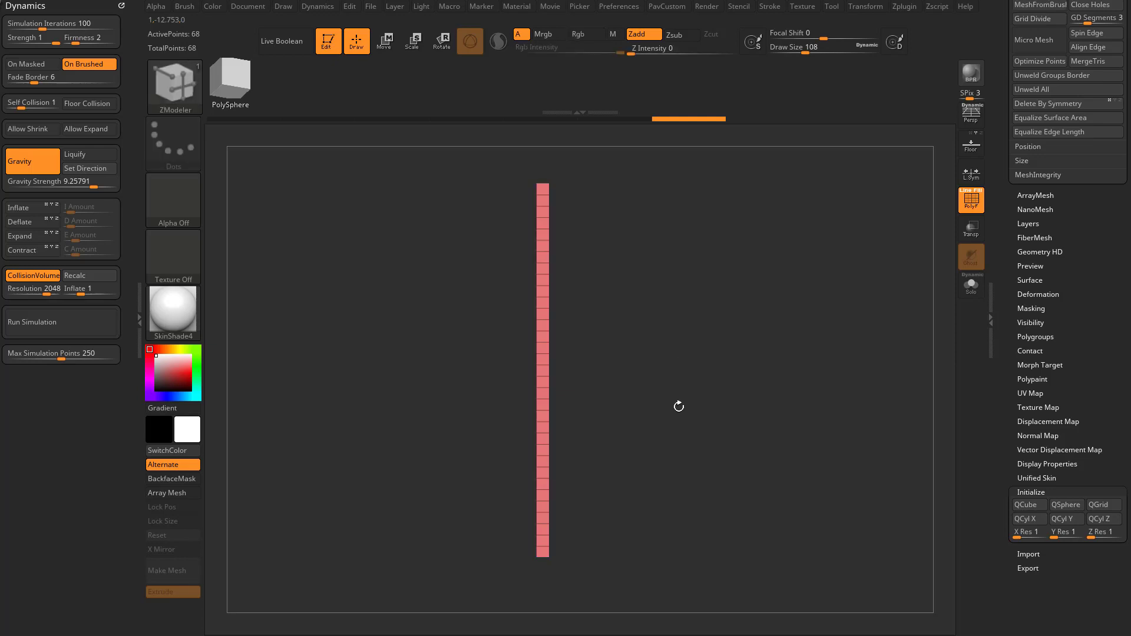
left_click_drag(676, 404, 732, 409)
left_click_drag(743, 340, 590, 401)
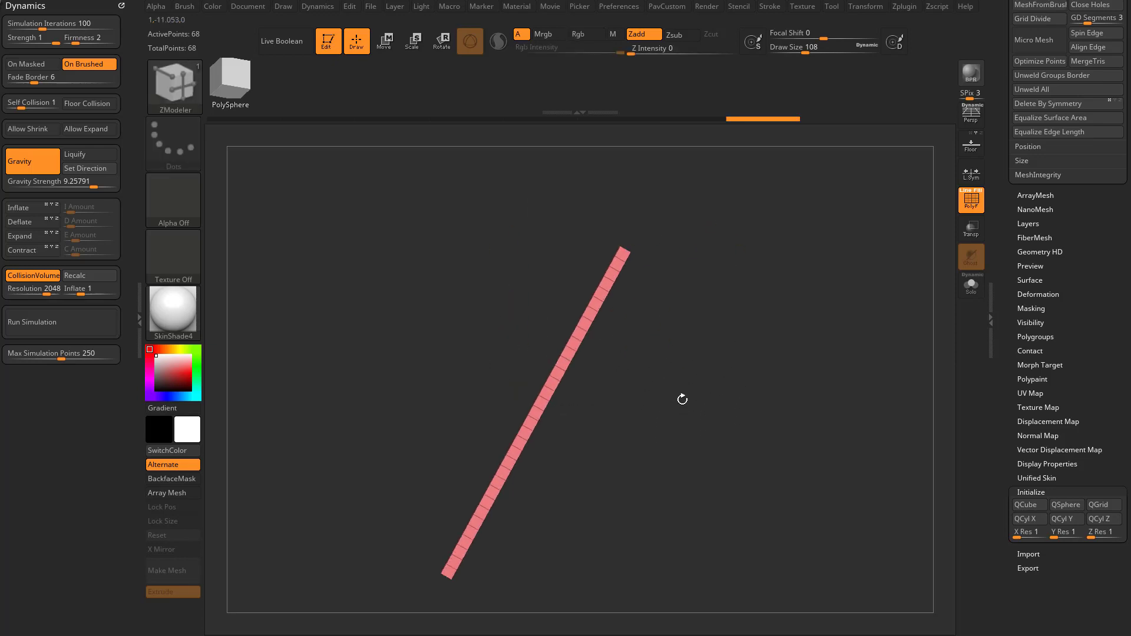
left_click_drag(611, 326, 724, 377)
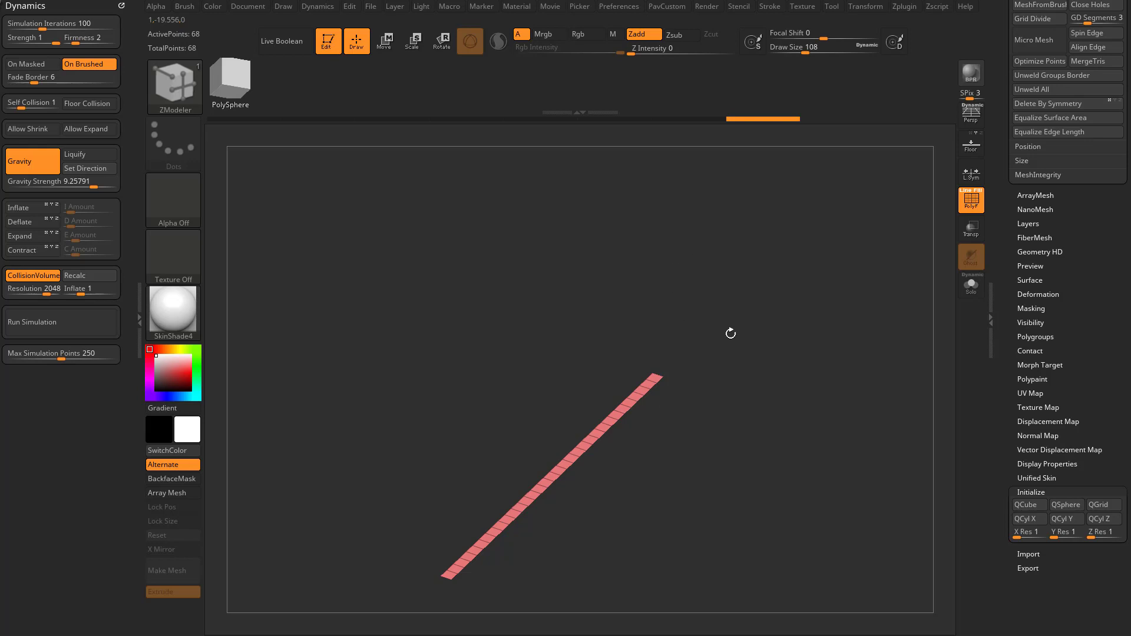
left_click_drag(730, 333, 676, 328)
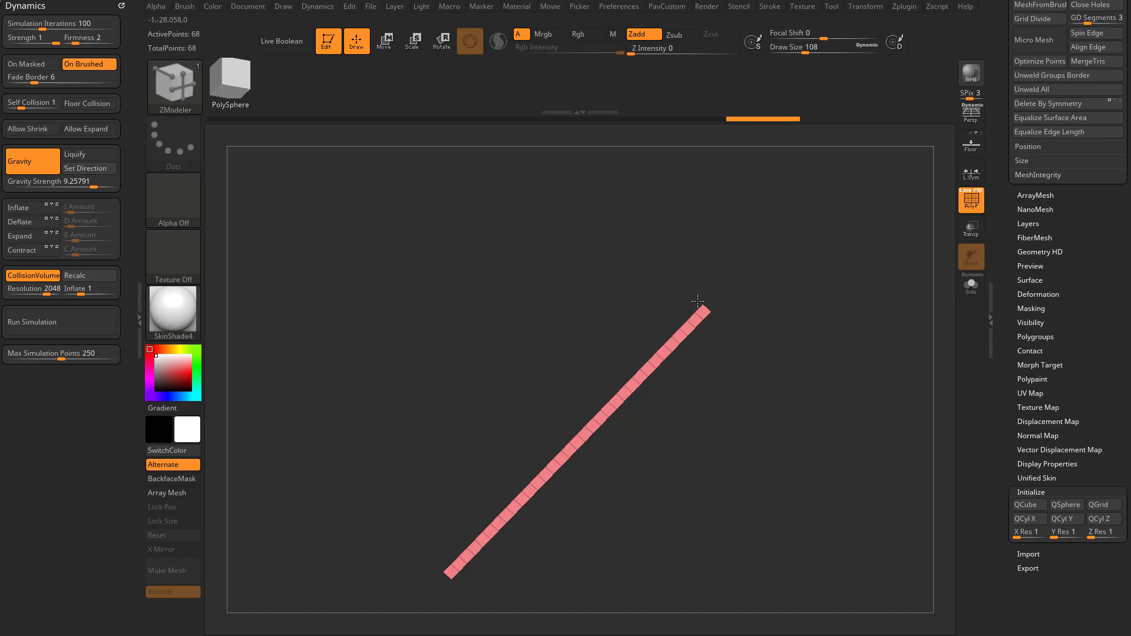
left_click_drag(700, 375, 711, 435)
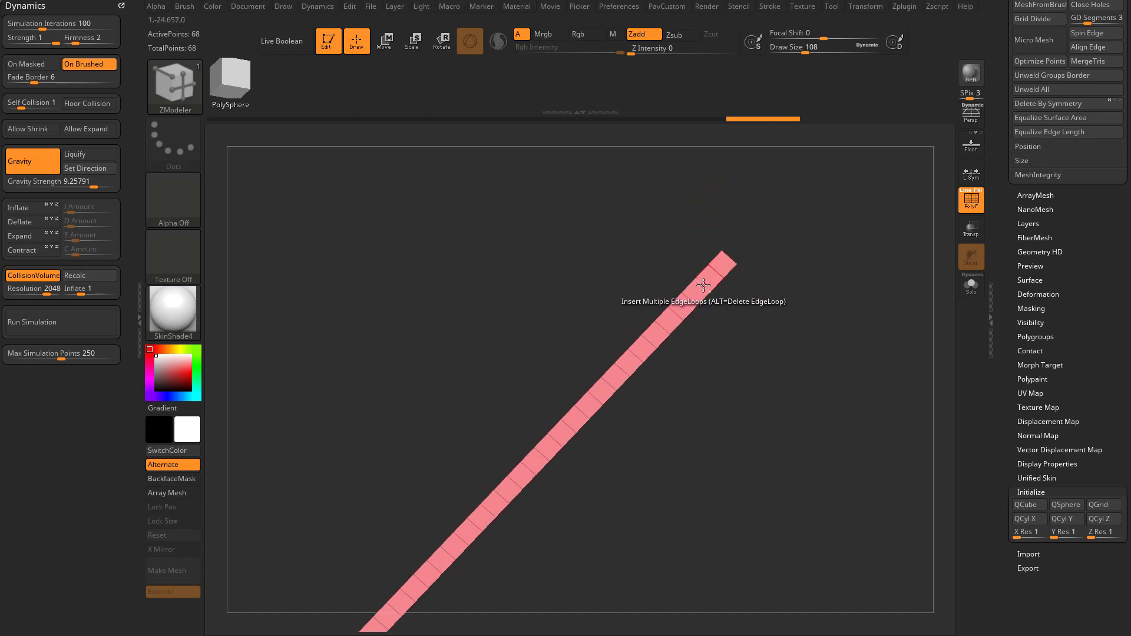
Insert one lengthwise edge loop down the middle of the strip with the Multiple EdgeLoops target.
key("space")
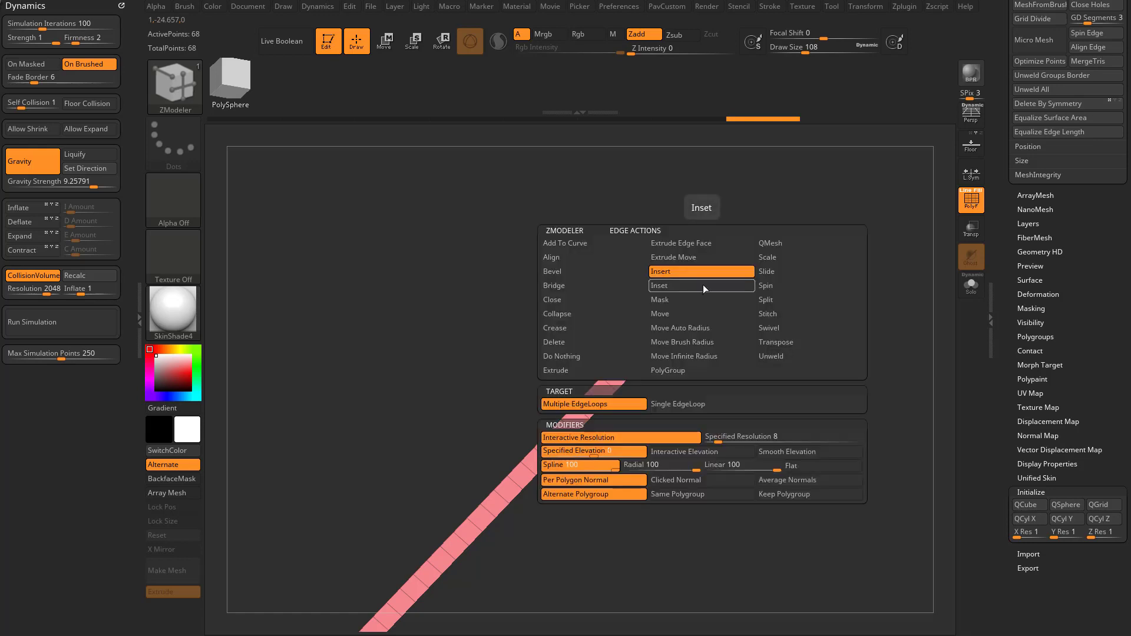
left_click(610, 403)
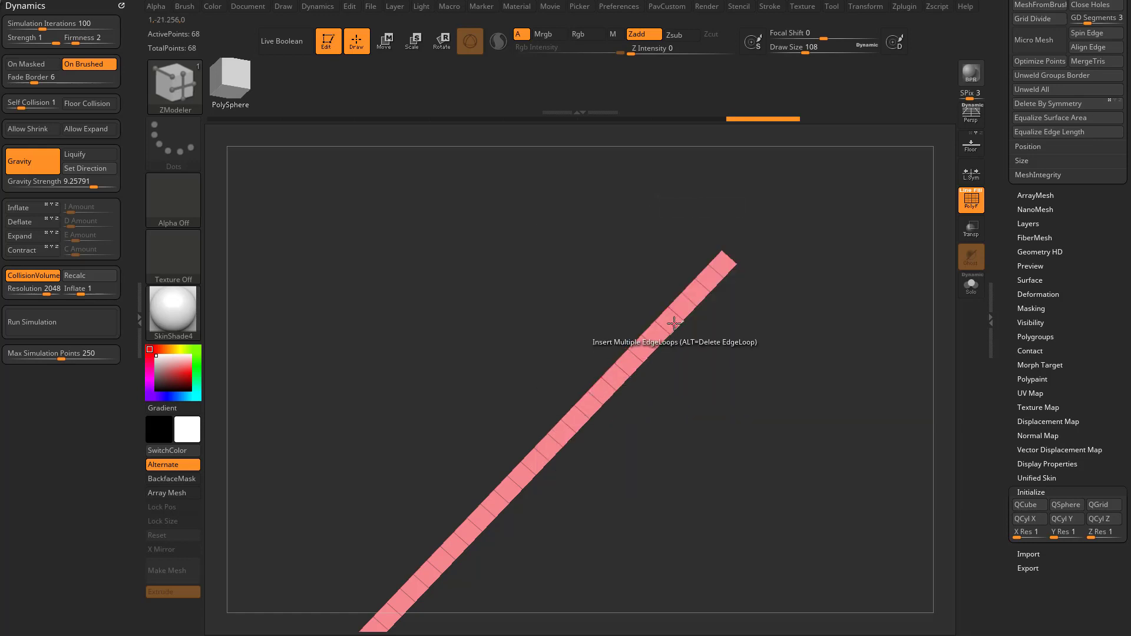
left_click_drag(781, 394, 736, 423)
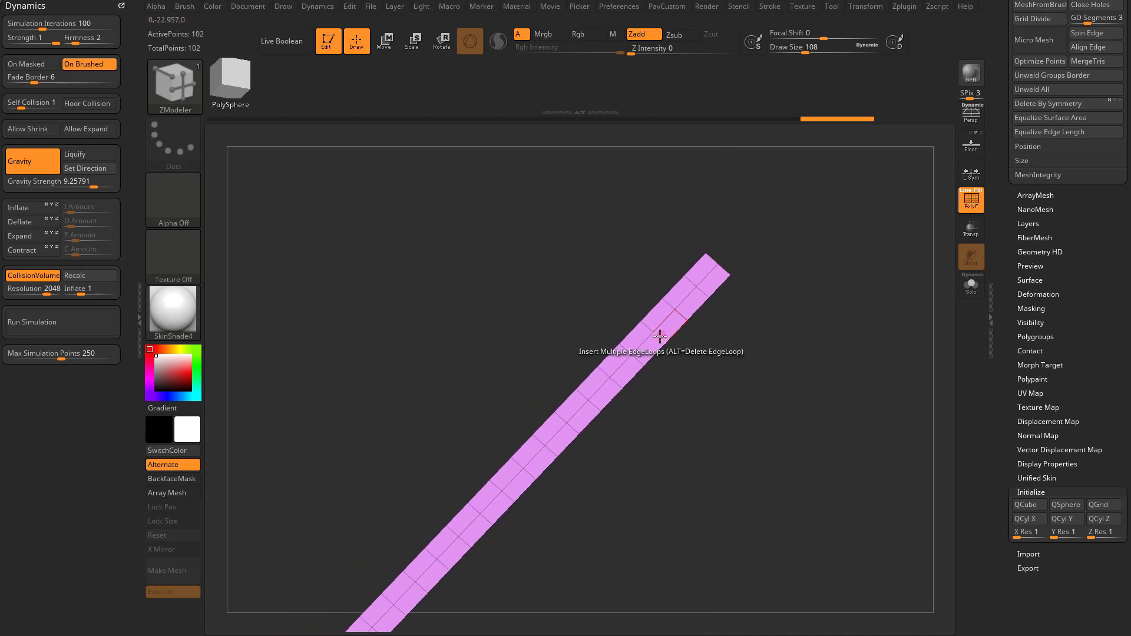
Set the ZModeler edge action to PolyGroup Polyloop and give one lengthwise half of the strip its own polygroup.
key("space")
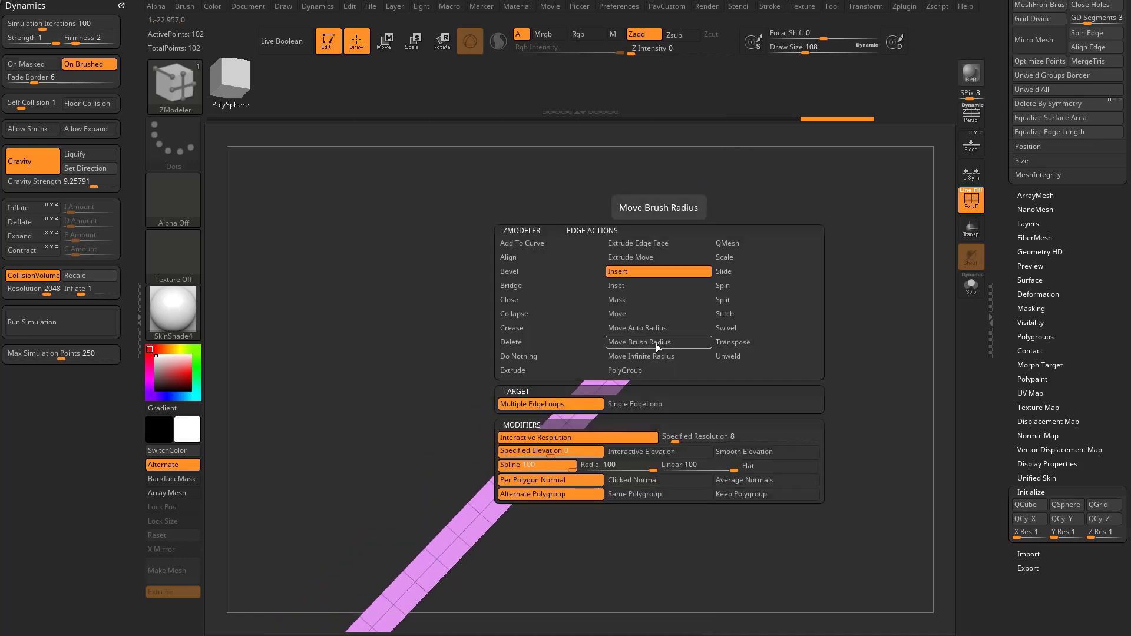
left_click(638, 371)
left_click(571, 405)
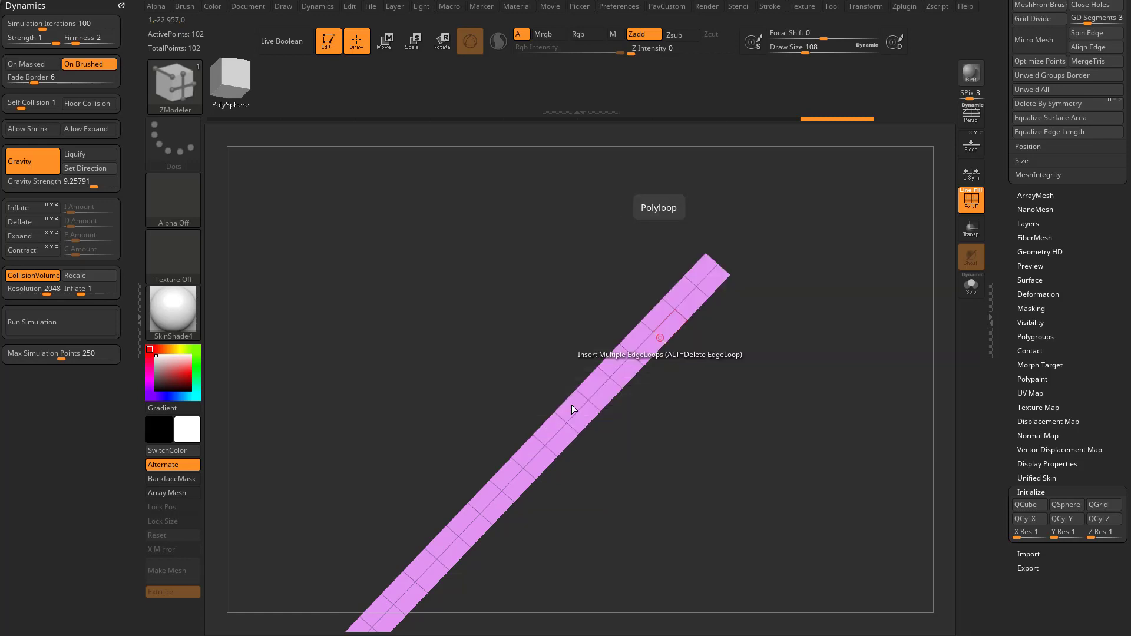
left_click(616, 383)
left_click_drag(688, 366, 699, 304)
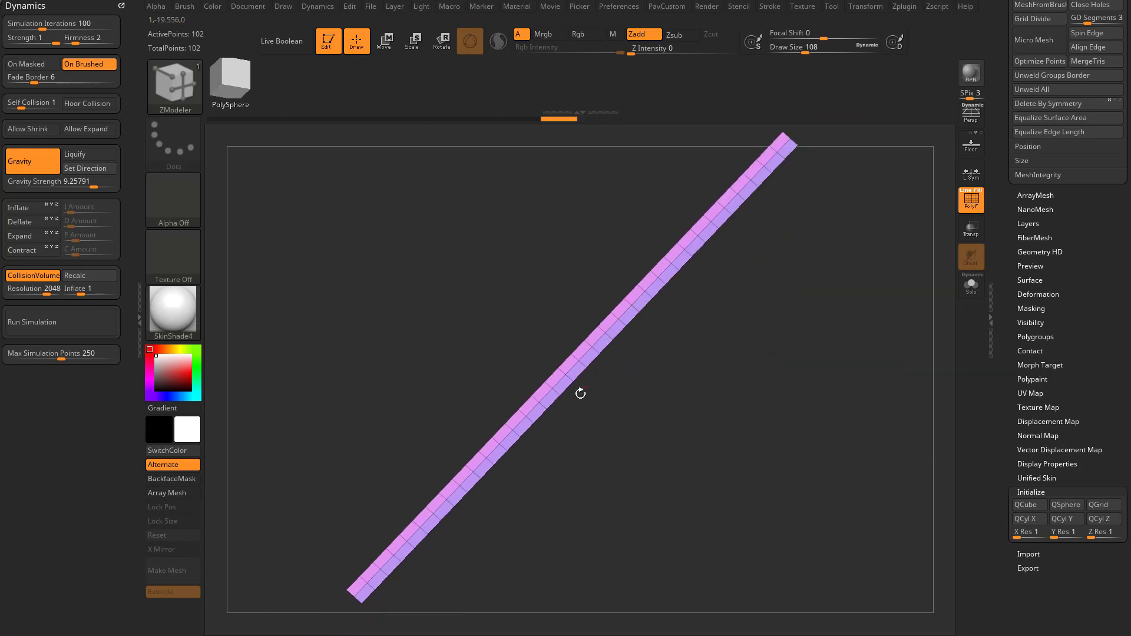
left_click_drag(797, 240, 741, 353)
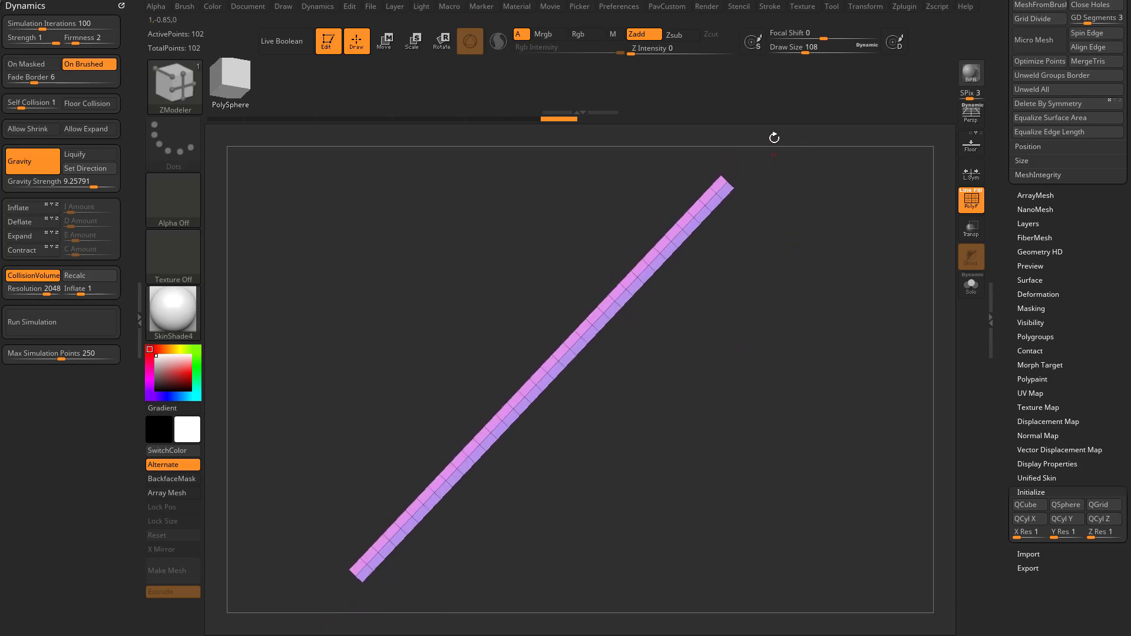
Frame the mesh with curves using only Polygroups, with Border and Creased edges disabled.
left_click(771, 6)
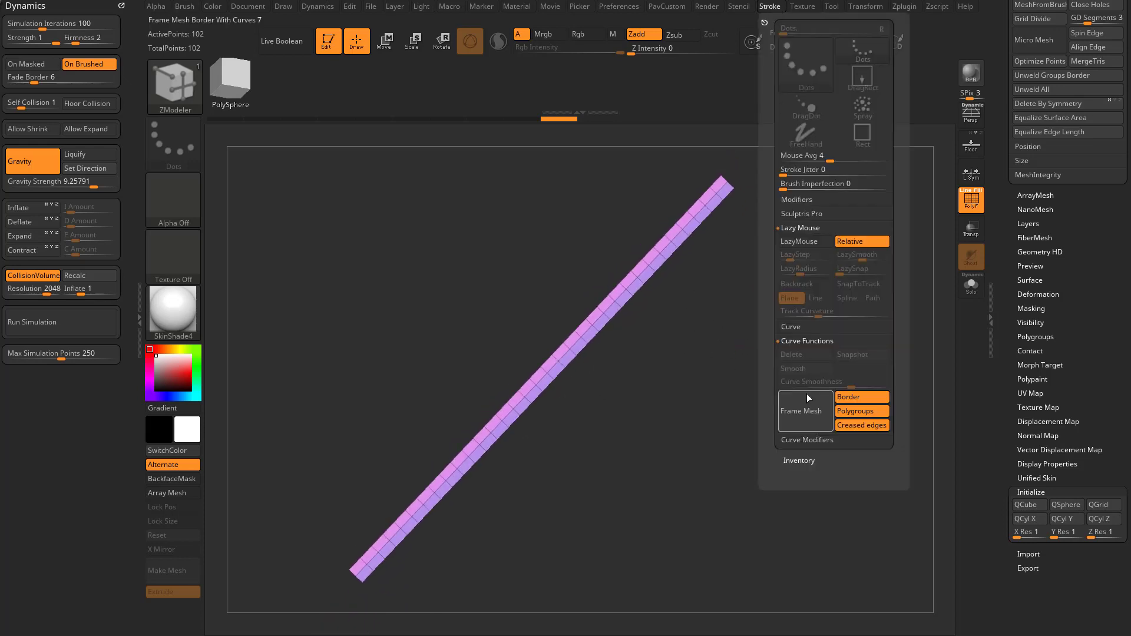
left_click(848, 396)
left_click(856, 425)
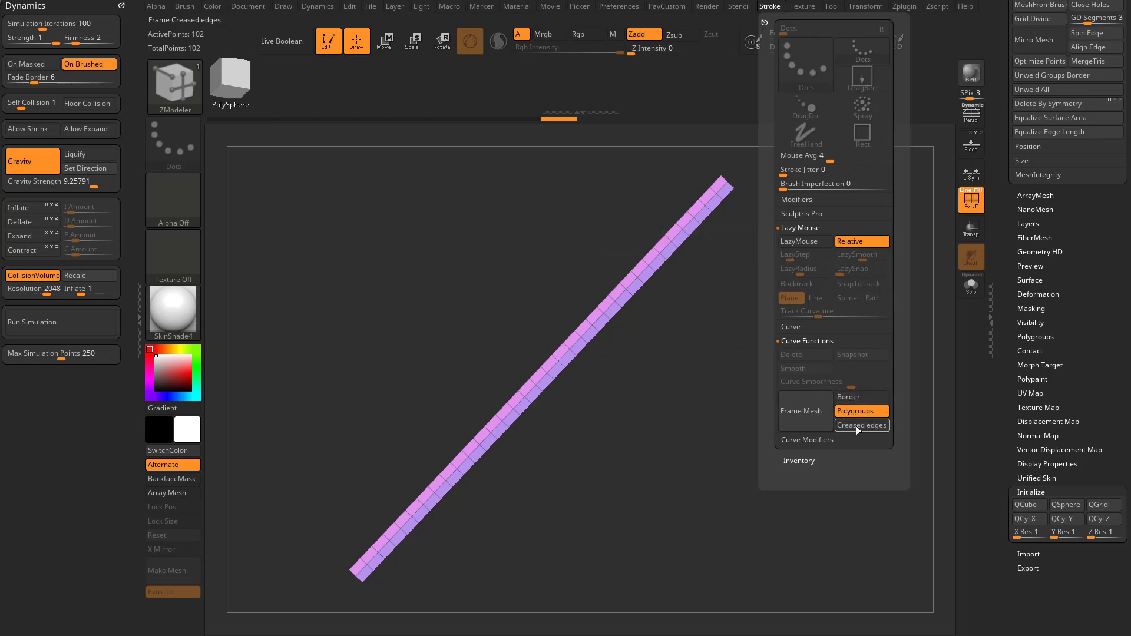
left_click(813, 416)
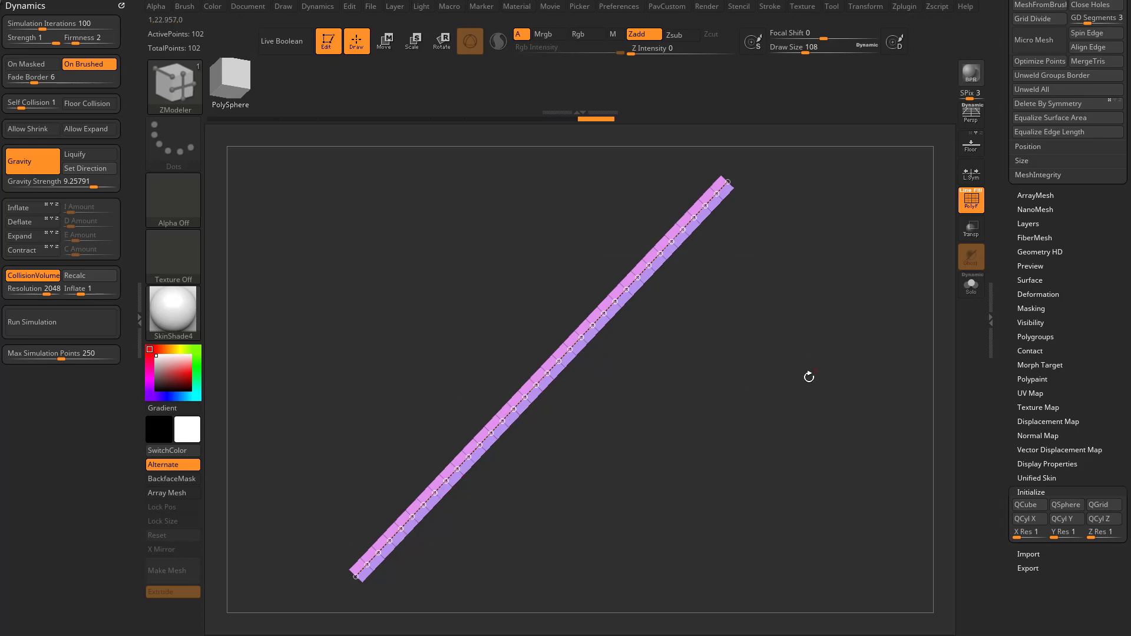
Set Draw Size to 192 and insert the IMM Curve brush's Necklace Link mesh along the strip's centre curve.
key("s")
left_click(817, 390)
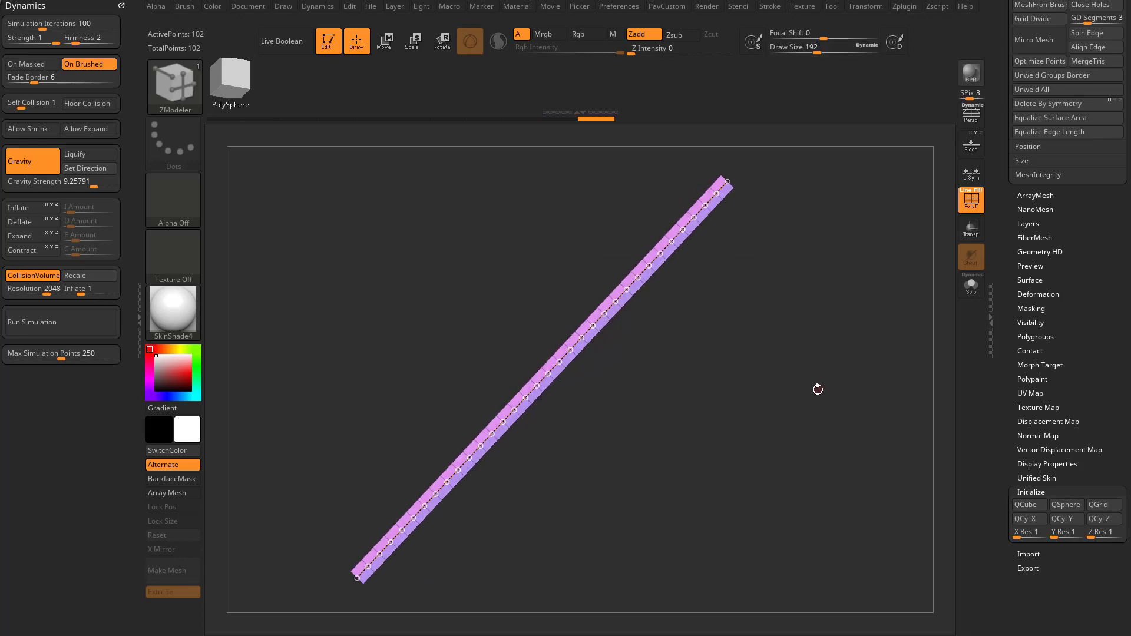
key("b")
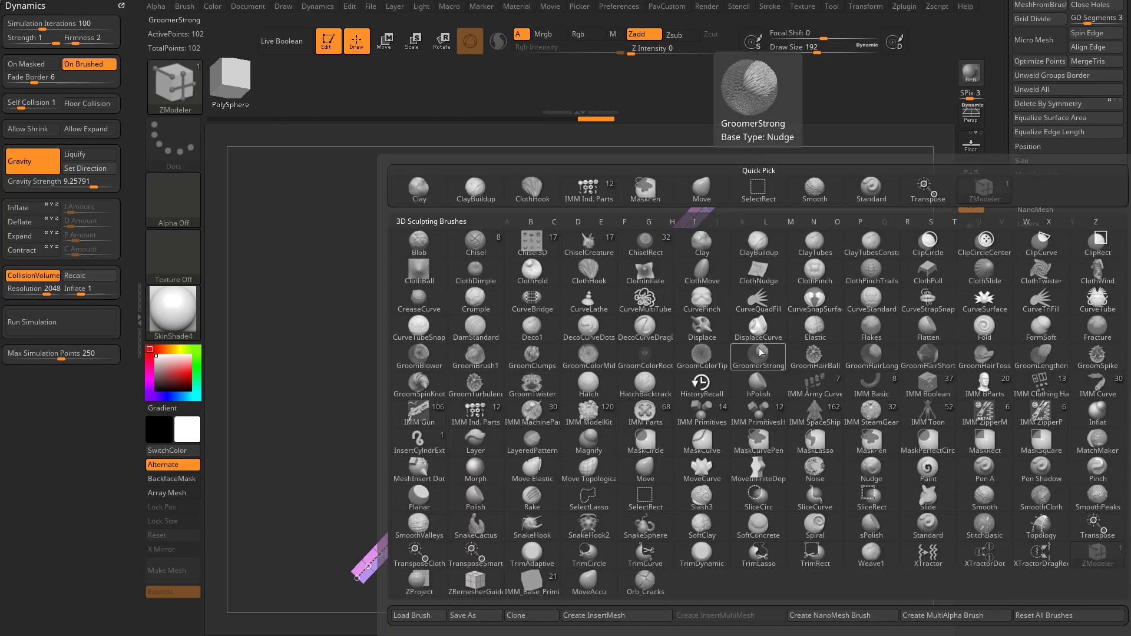
key("i")
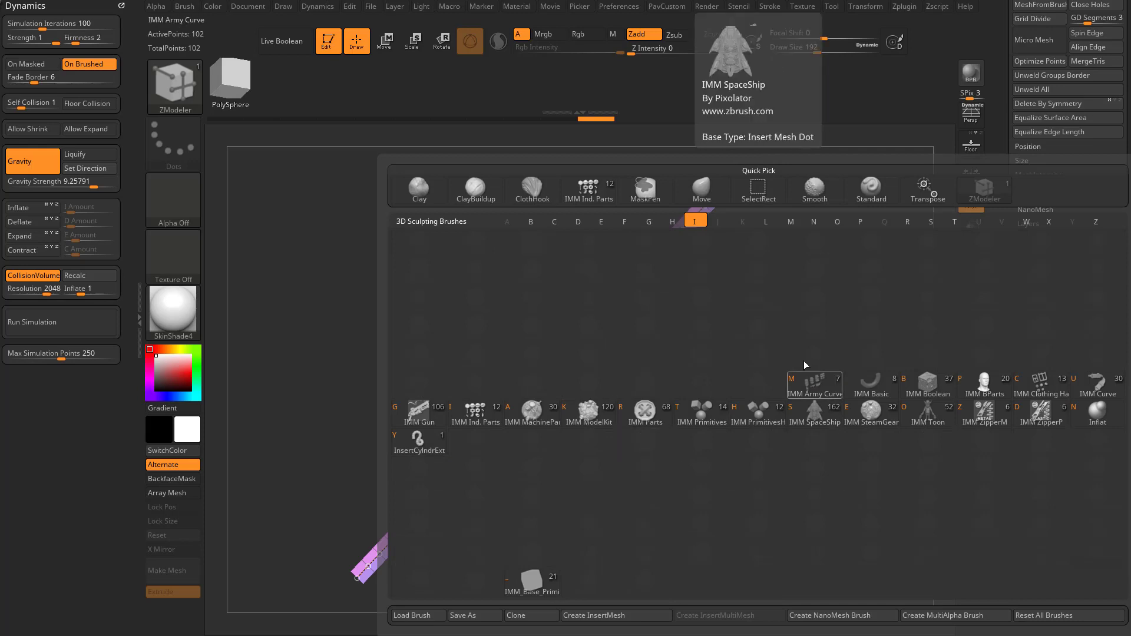
left_click(1097, 386)
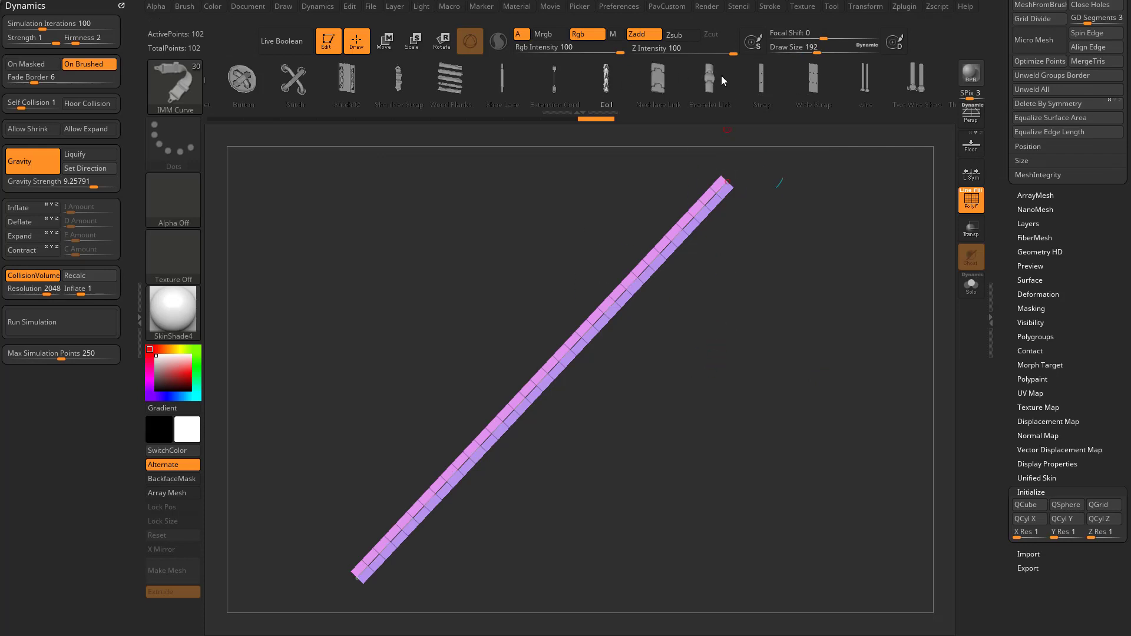
left_click(684, 86)
key("m")
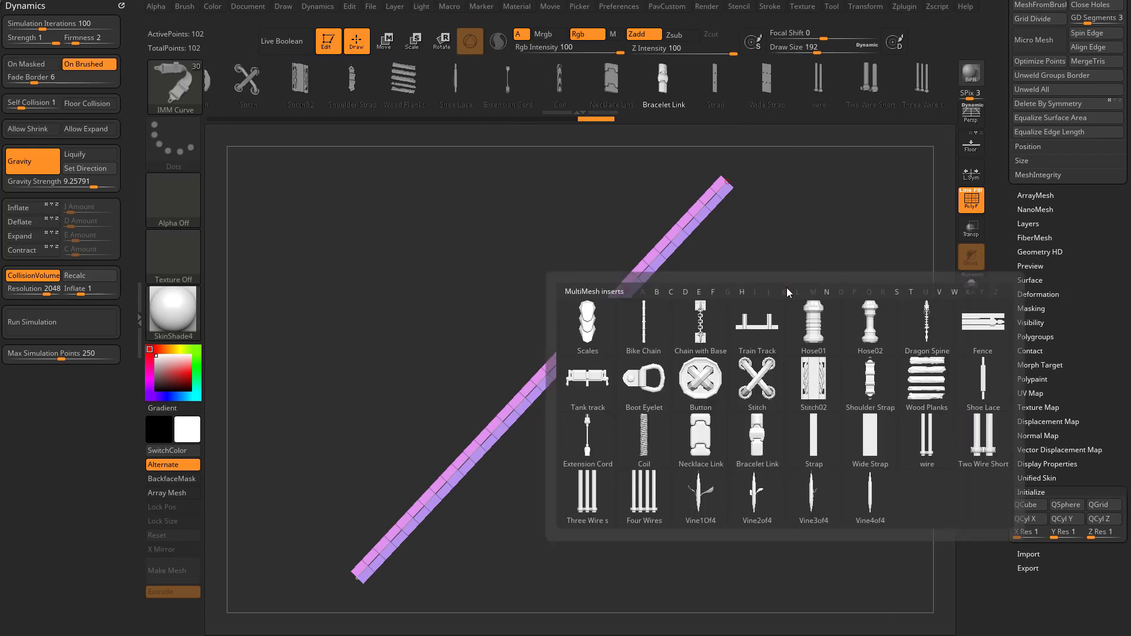
left_click(701, 435)
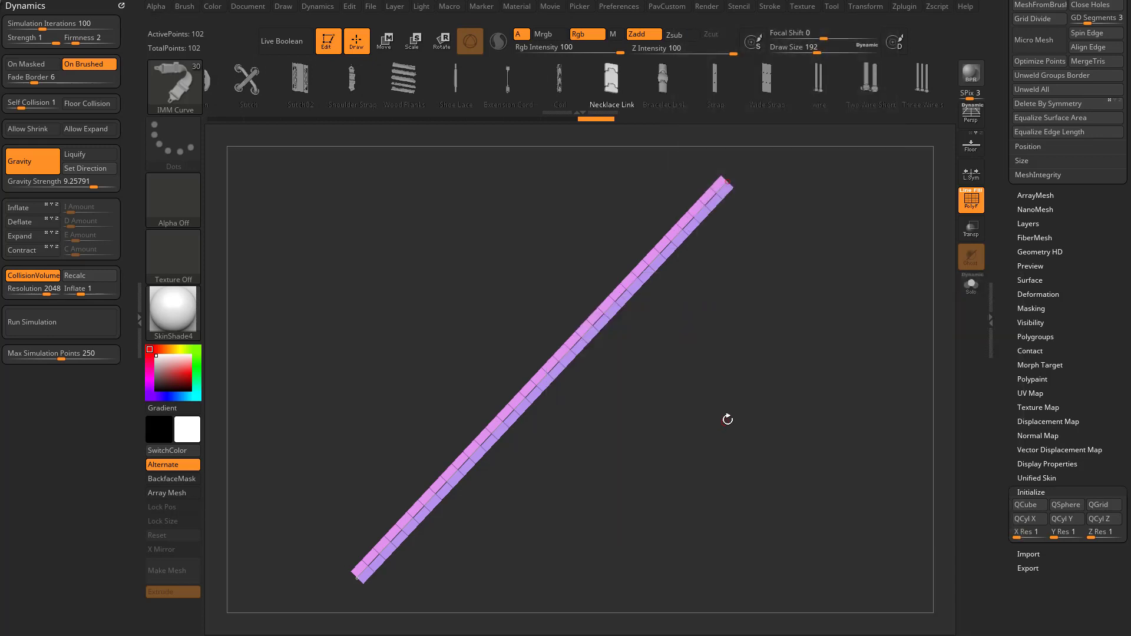
left_click(608, 306)
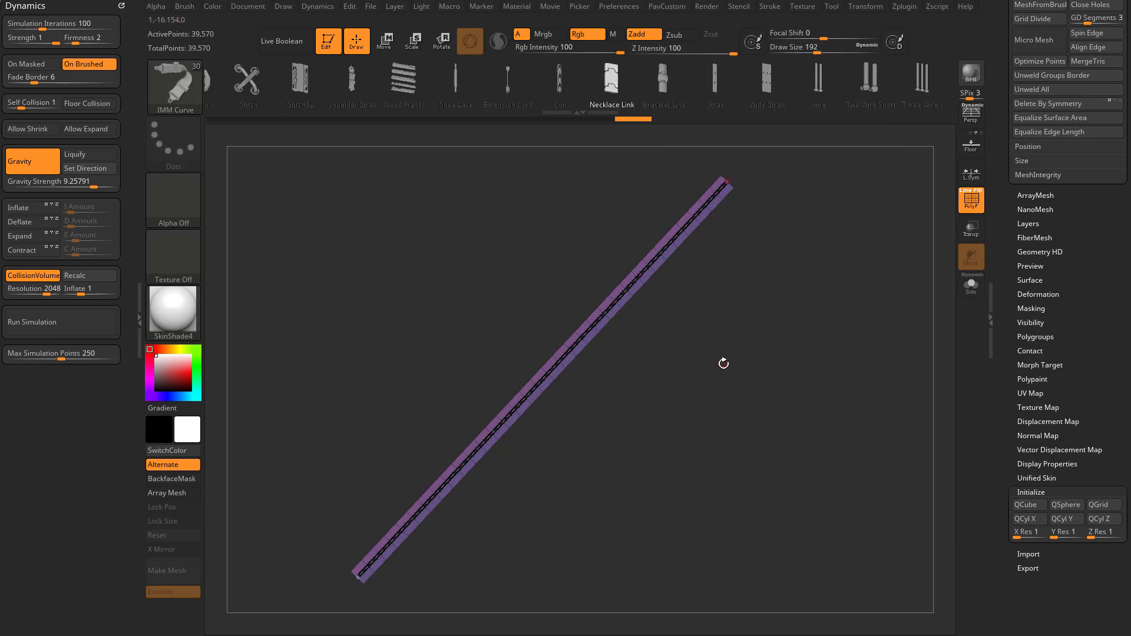
key("bracketleft")
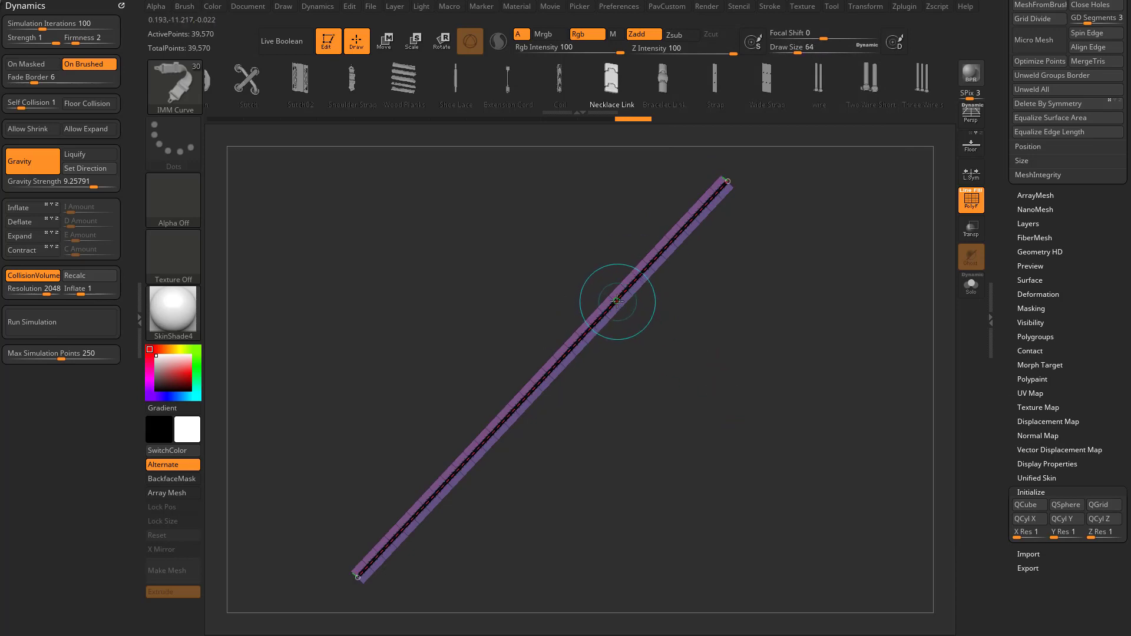
left_click_drag(616, 303, 650, 351)
key("bracketright")
key("ctrl+z")
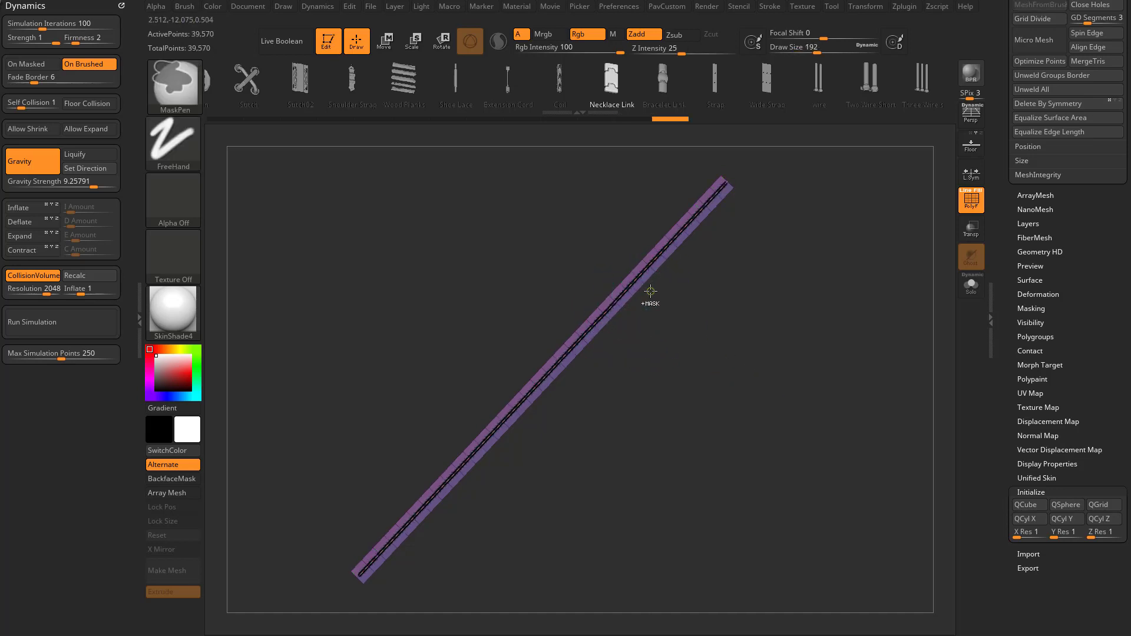
key("bracketright")
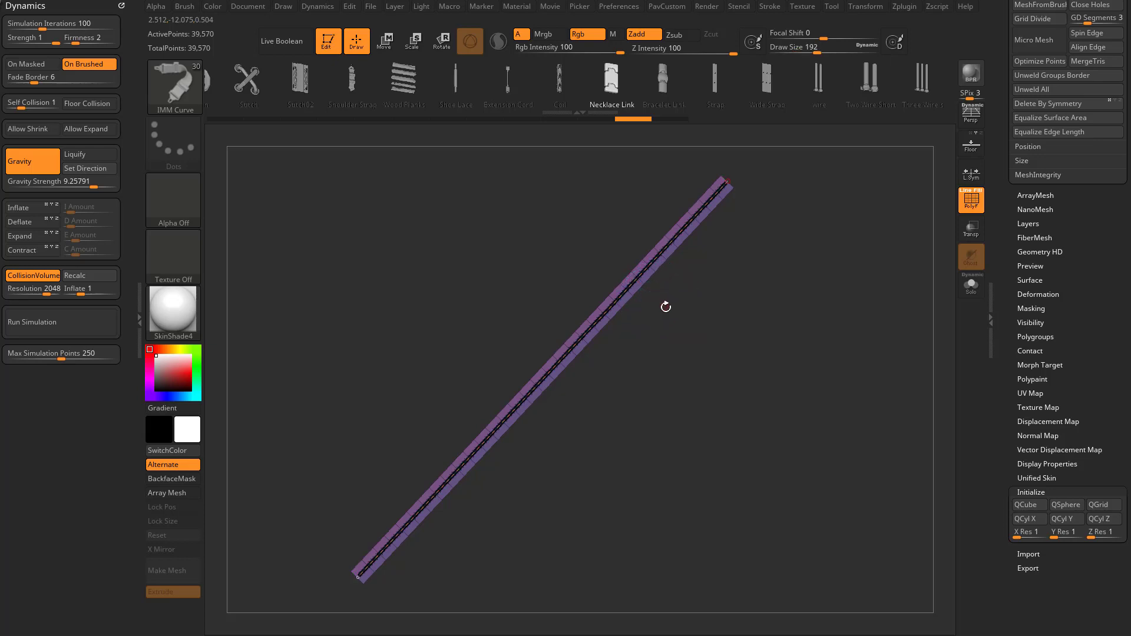
Raise the Draw Size to 525 and regenerate the Necklace Link chain on the curve.
key("s")
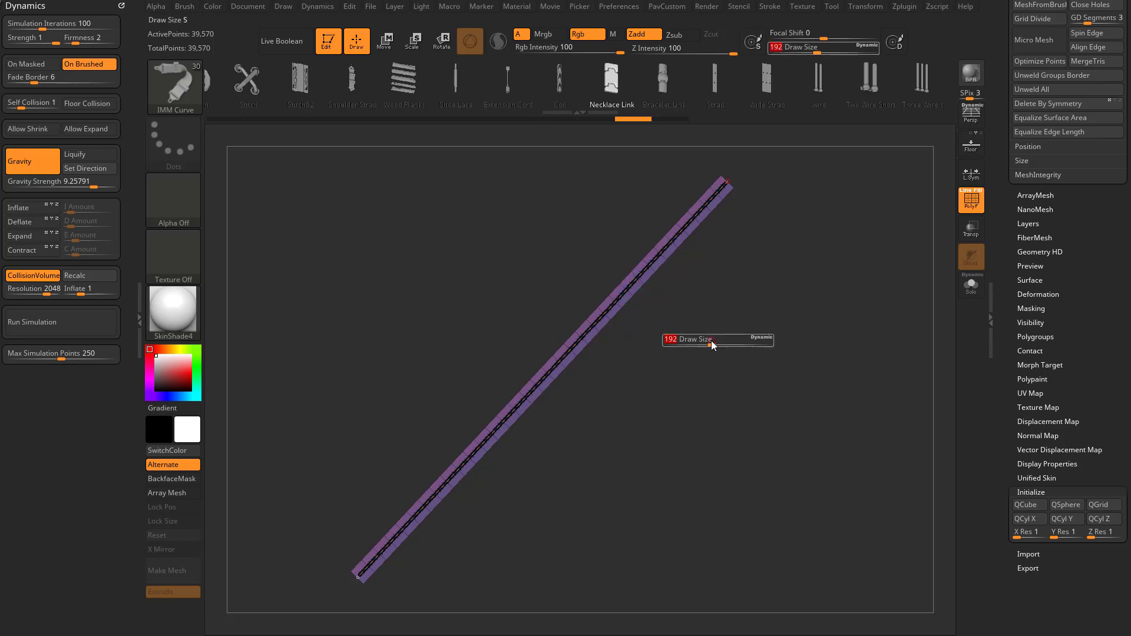
left_click_drag(816, 50, 836, 53)
key("s")
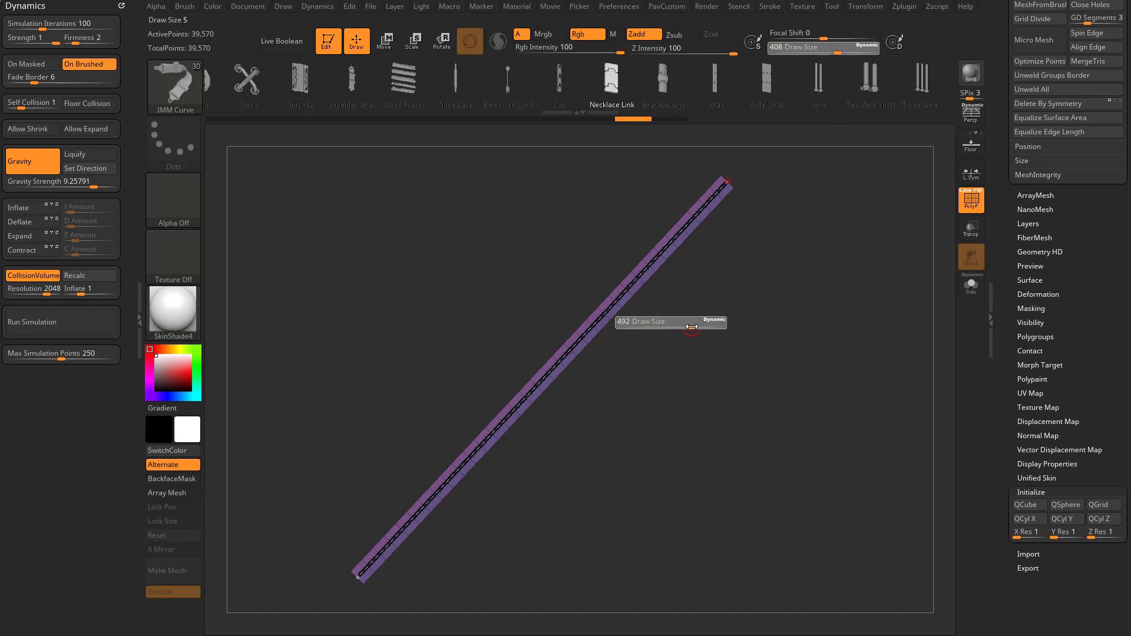
left_click_drag(692, 326, 695, 326)
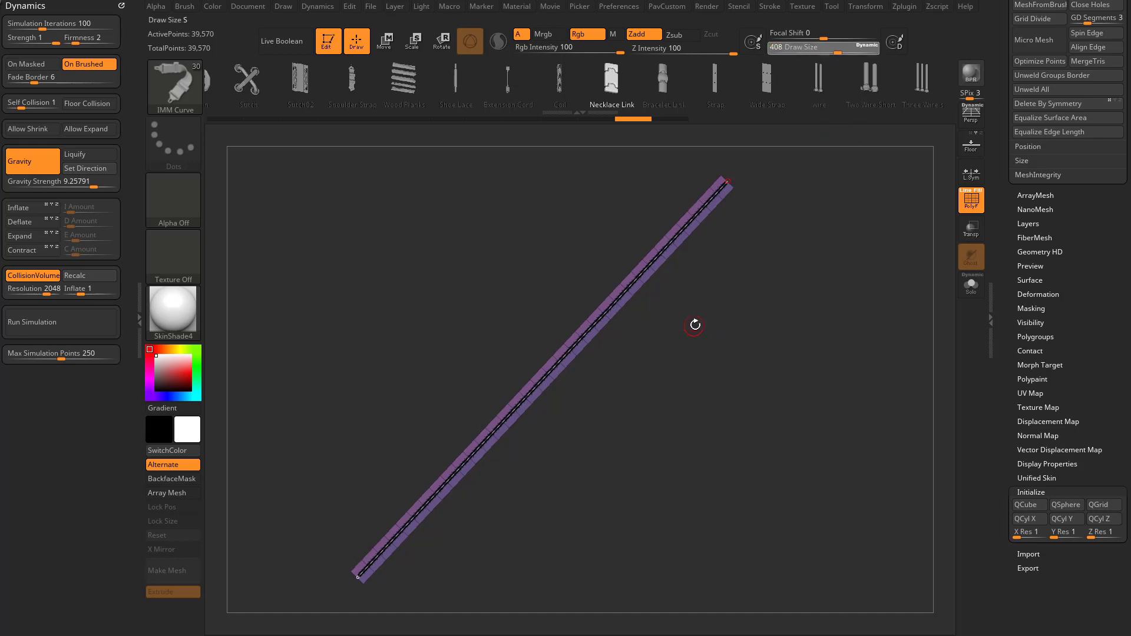
left_click(614, 301)
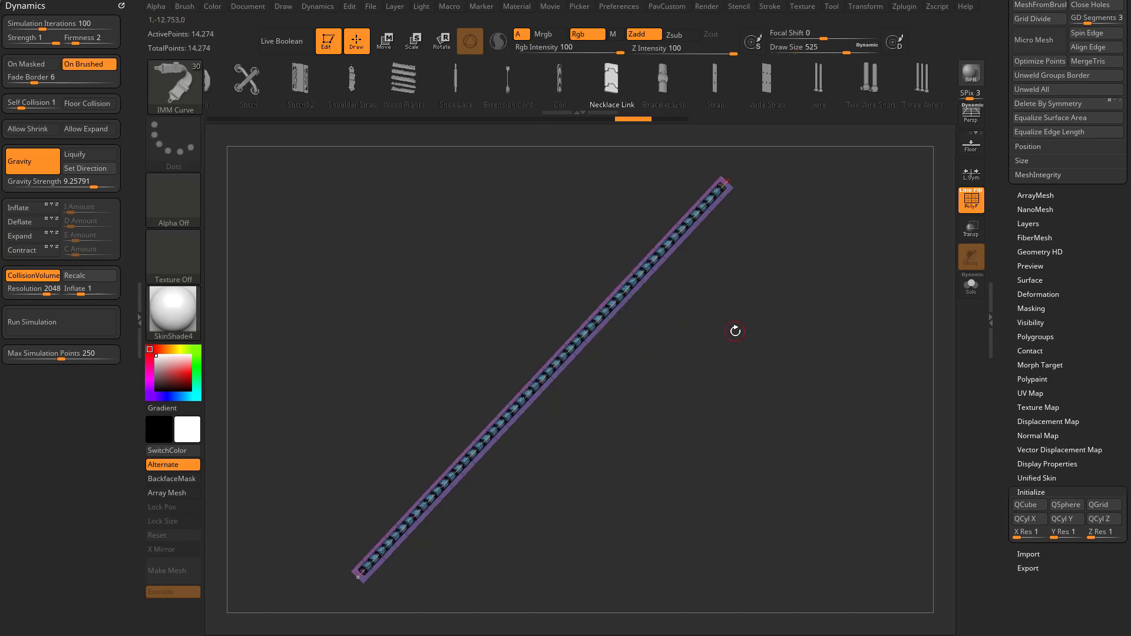
Enlarge the Necklace Link chain on the curve further by raising the Draw Size to 794.
key("s")
left_click(626, 288)
key("s")
left_click_drag(734, 333, 745, 335)
left_click(625, 290)
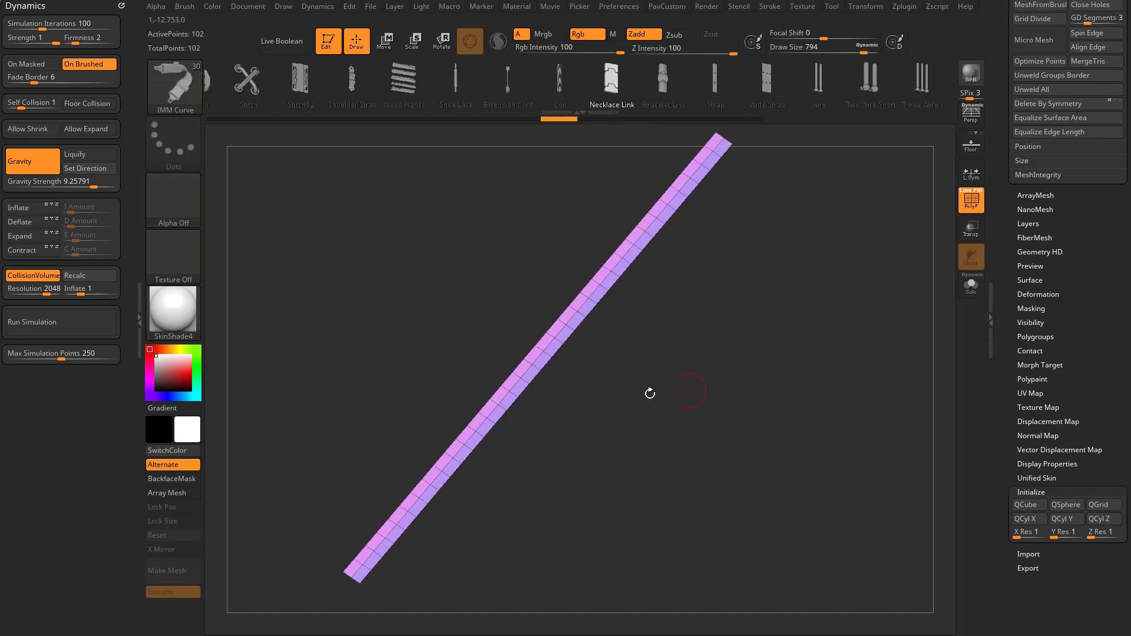
Turn on MicroPoly in the strip's Dynamic Subdiv settings and choose the Cloth04 mesh.
left_click_drag(693, 355, 676, 371, "alt")
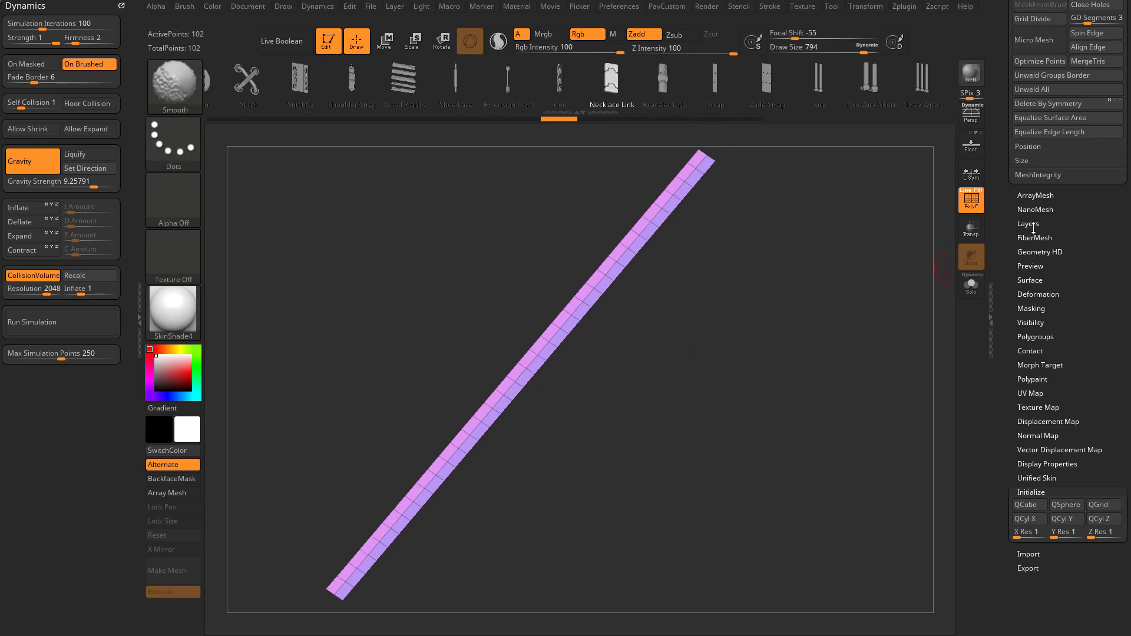
left_click_drag(1023, 245, 997, 375)
left_click(1020, 170)
scroll(1019, 176, "down", 2)
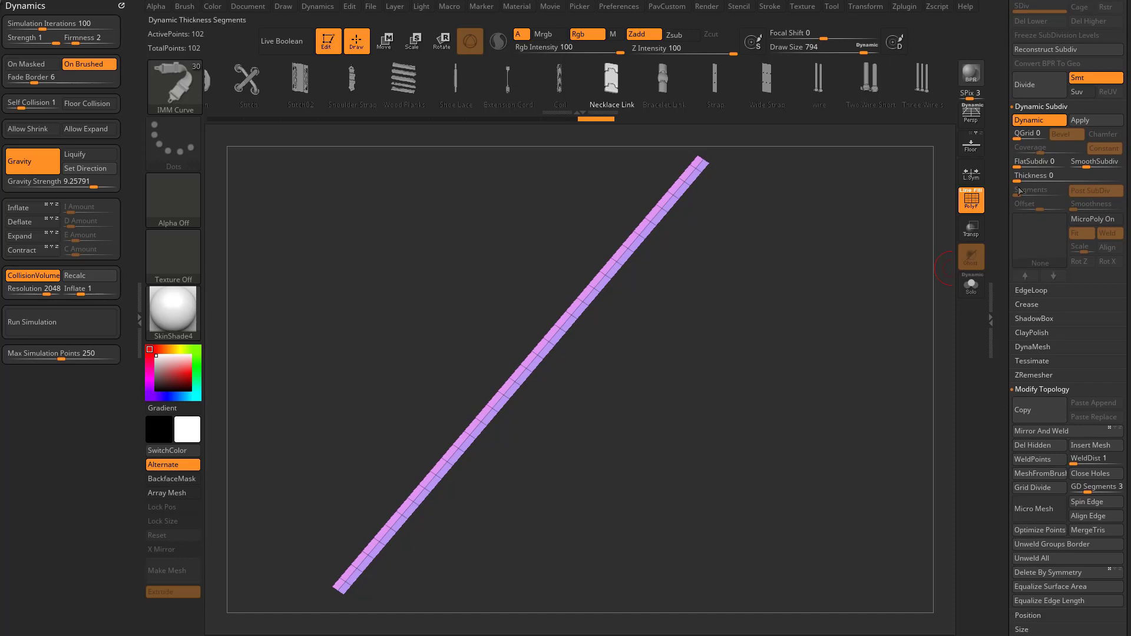
left_click(1091, 222)
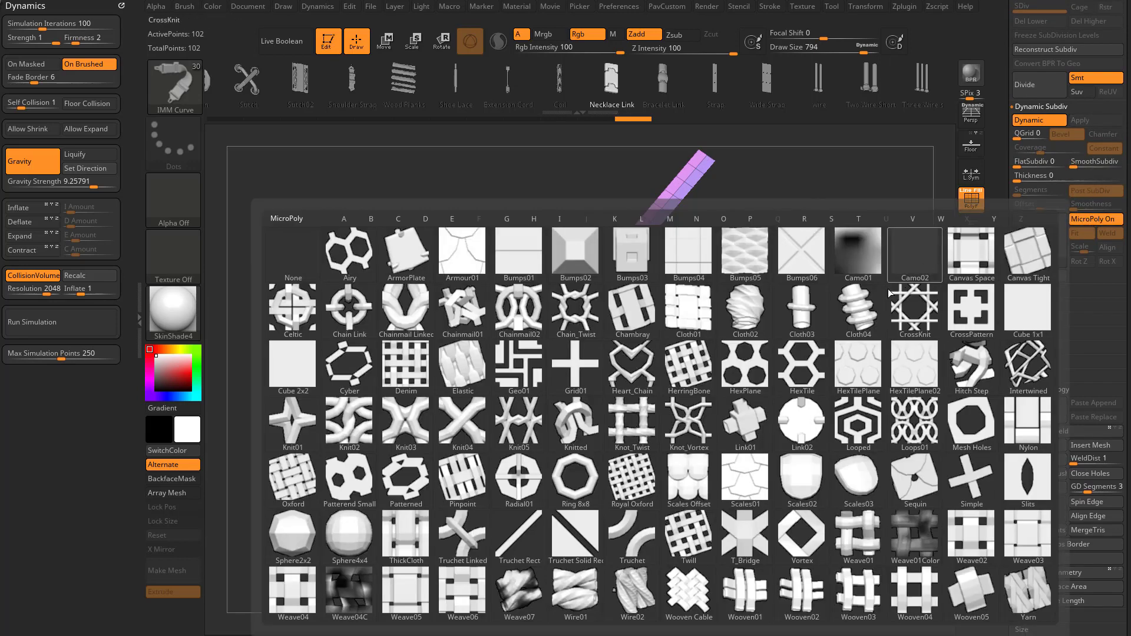
mouse_move(858, 317)
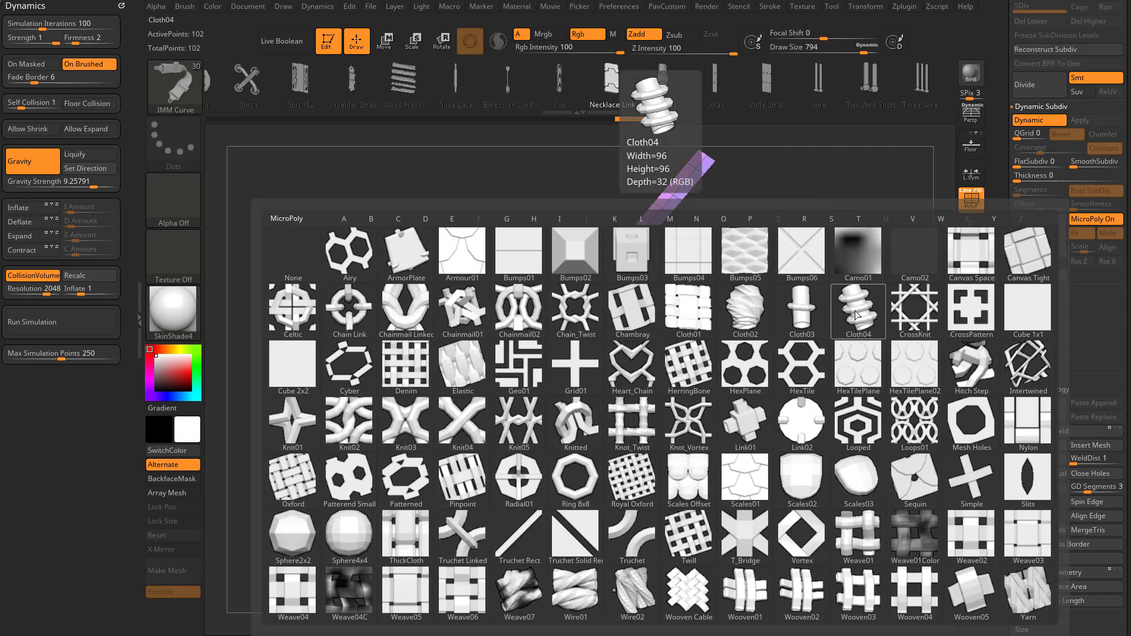
left_click(856, 315)
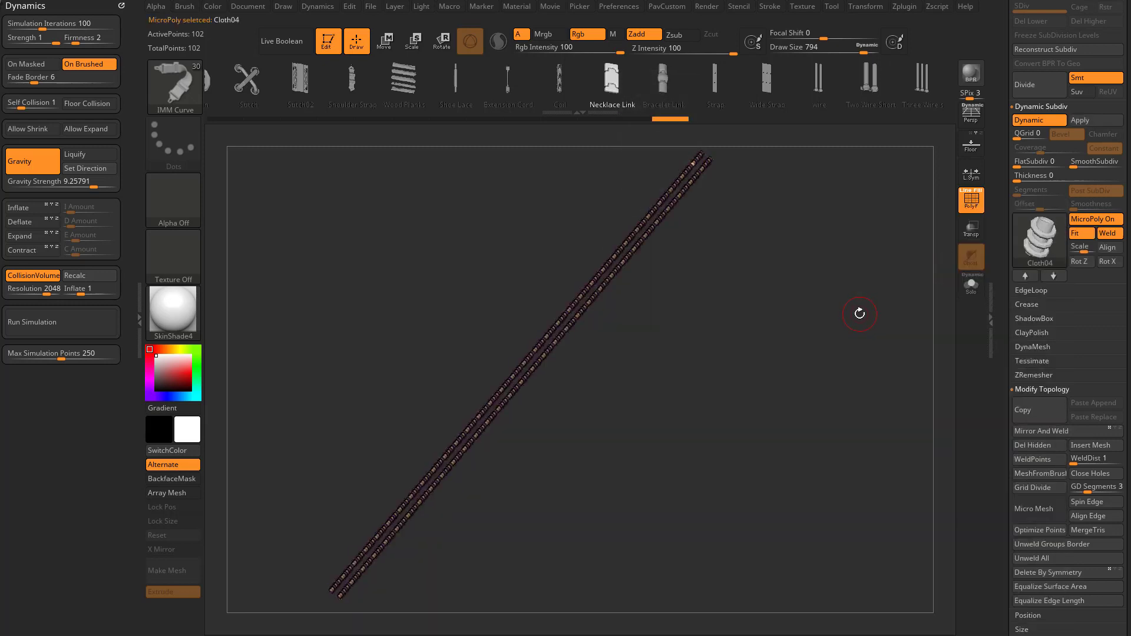
Hide the PolyFrame and examine the Cloth04 MicroPoly strip up close from several angles.
key("shift+f")
left_click_drag(815, 273, 851, 248, "alt")
left_click_drag(771, 248, 730, 365, "alt")
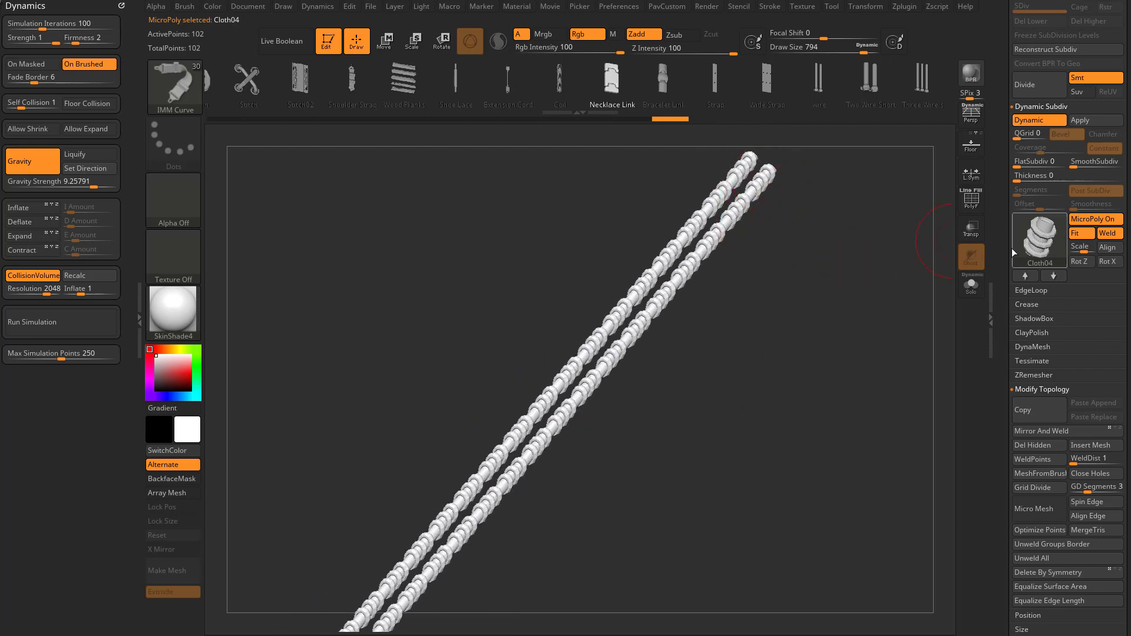
left_click_drag(686, 409, 701, 393, "alt")
left_click_drag(659, 363, 701, 347, "alt")
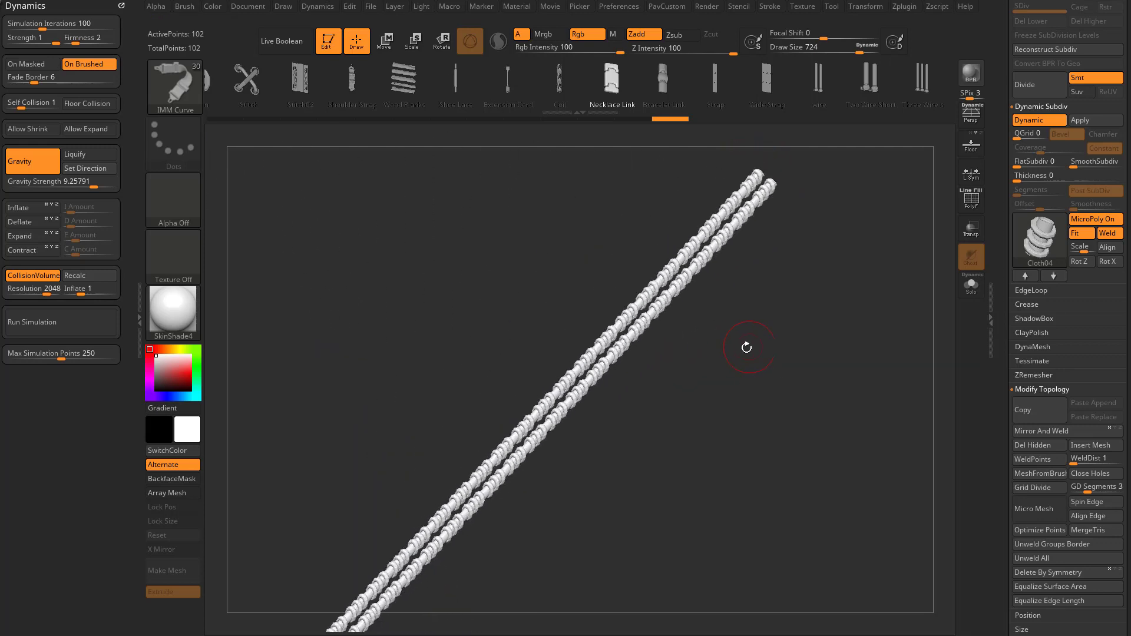
left_click_drag(769, 347, 795, 336)
Turn off MicroPoly, show the PolyFrame and delete the strip's middle lengthwise edge loop with ZModeler's Insert Multiple EdgeLoops, re-enabling MicroPoly on the result.
left_click(1089, 222)
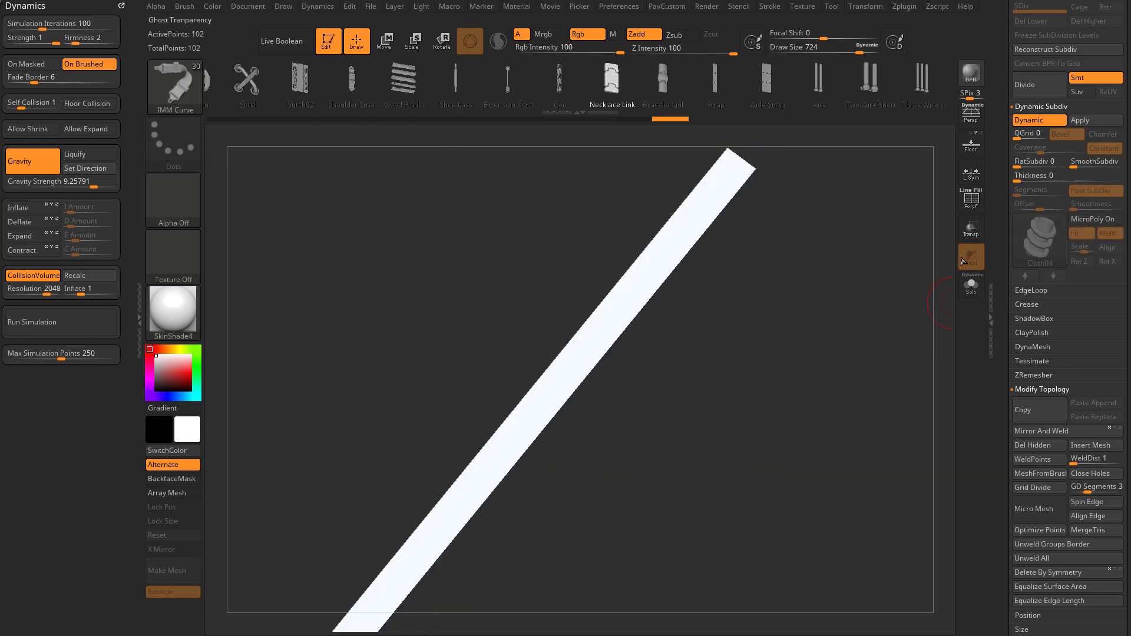
left_click(971, 199)
key("space")
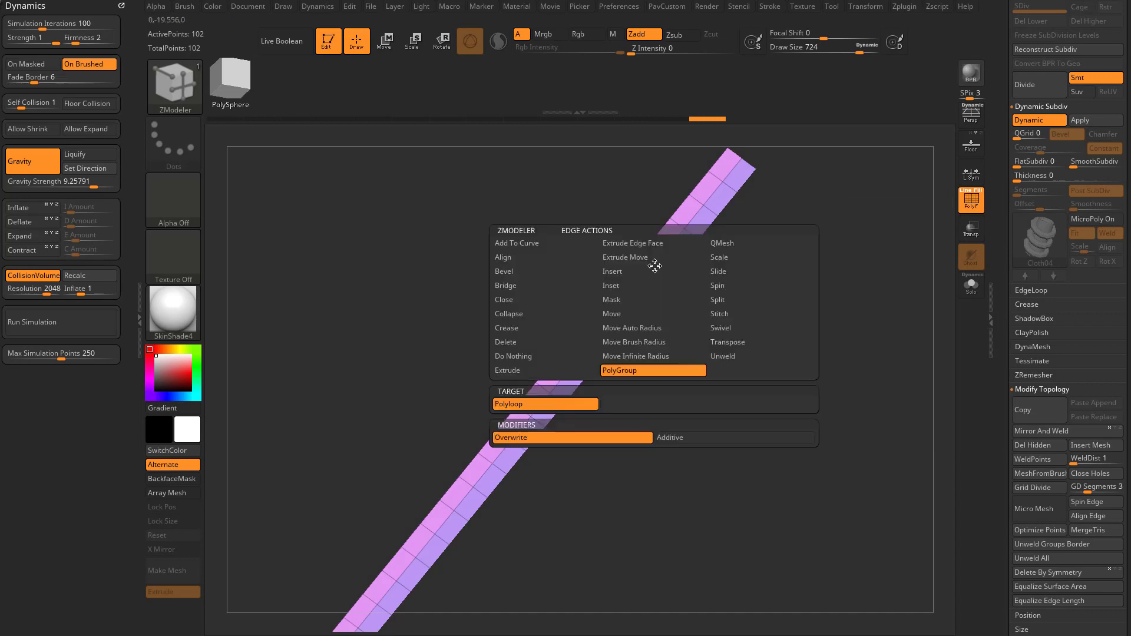
left_click(655, 263)
key("space")
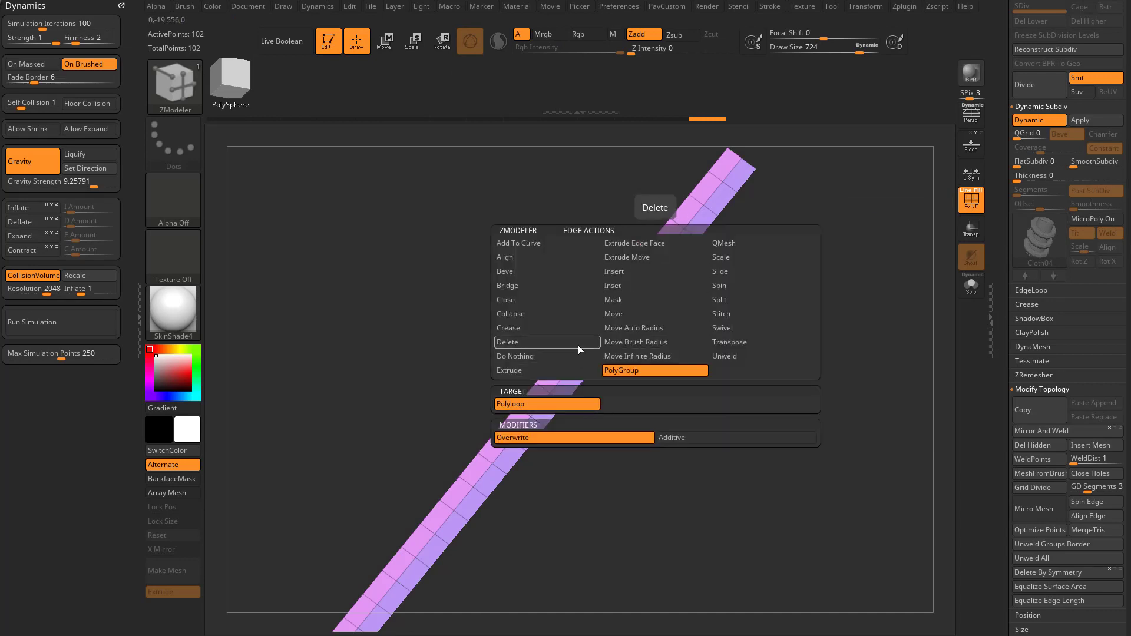
left_click(629, 275)
left_click(550, 397)
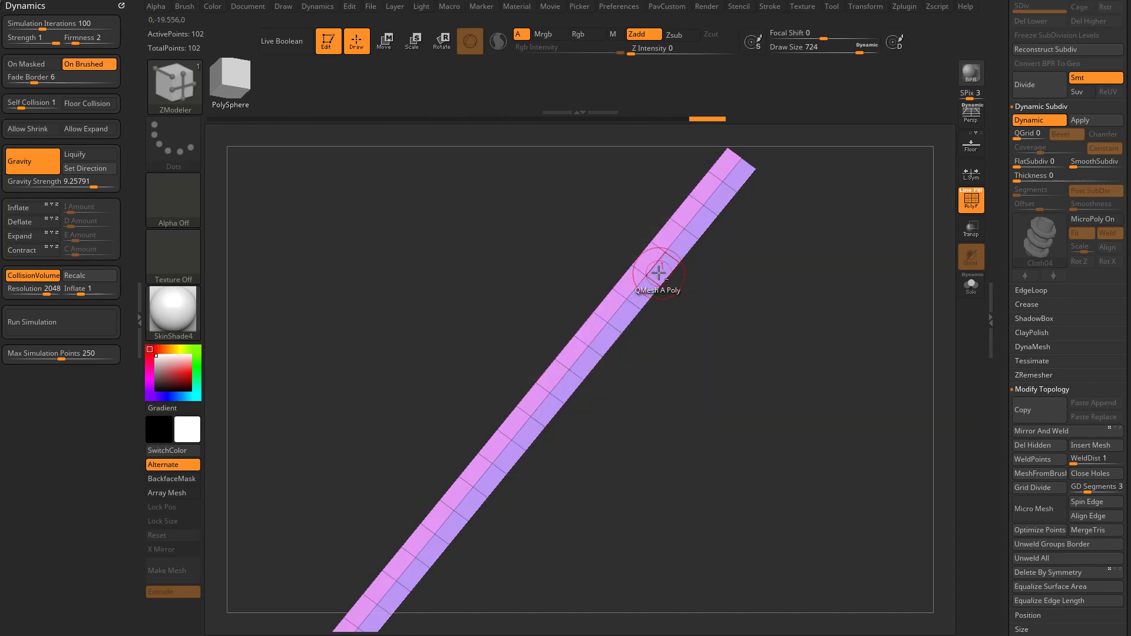
left_click(652, 266, "alt")
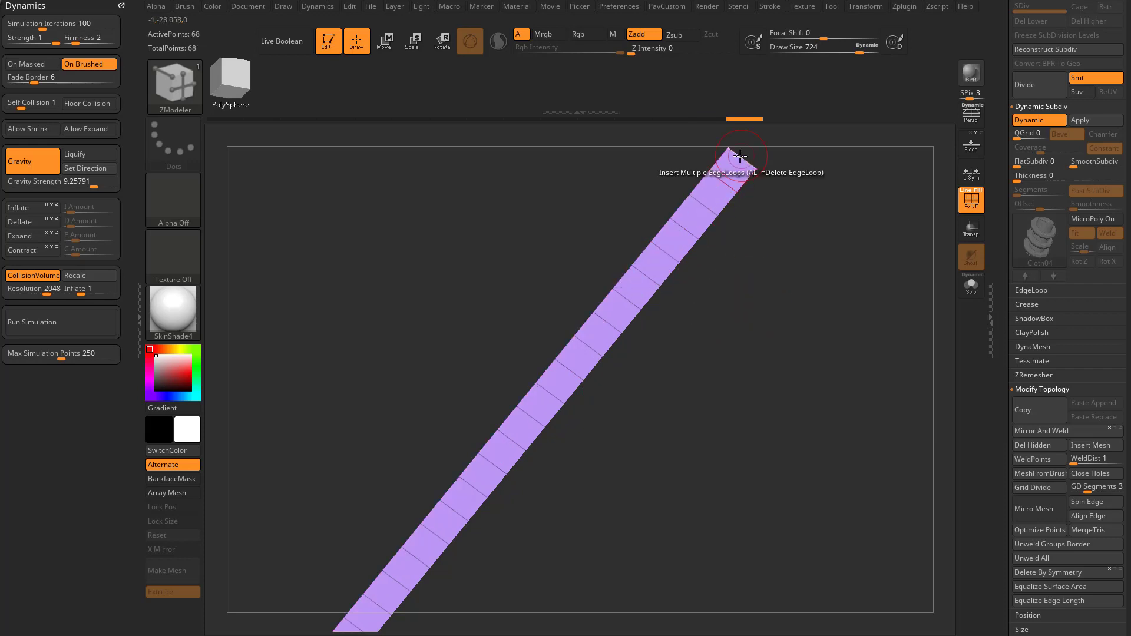
left_click(1087, 219)
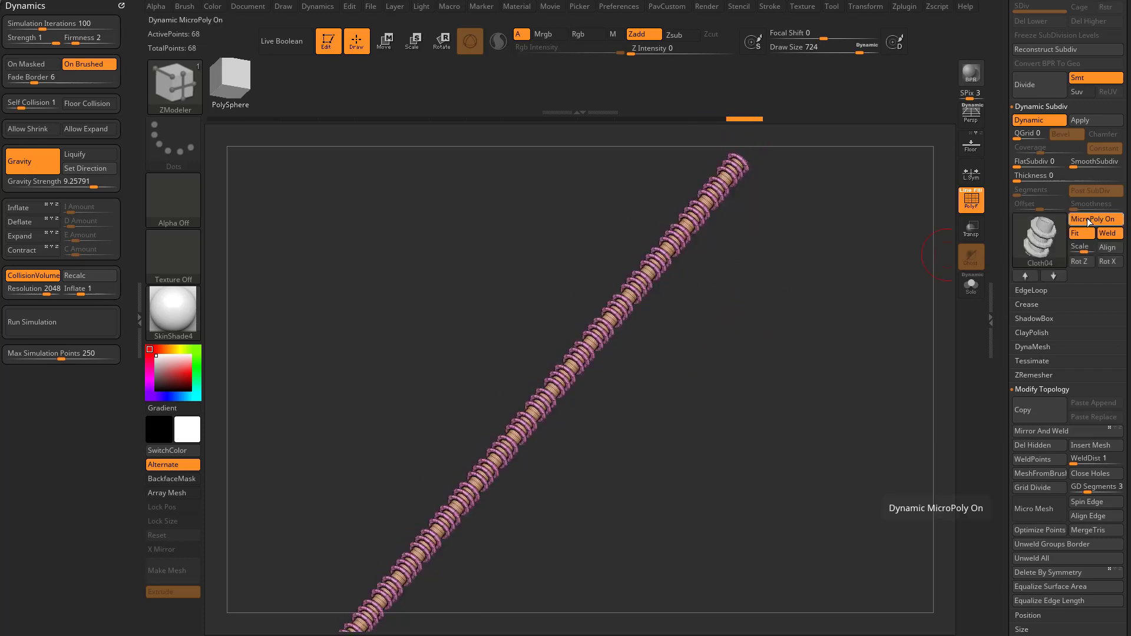
Undo the strip's edge loop deletion and MicroPoly, and set the Draw Size to 602.
left_click_drag(713, 422, 677, 382)
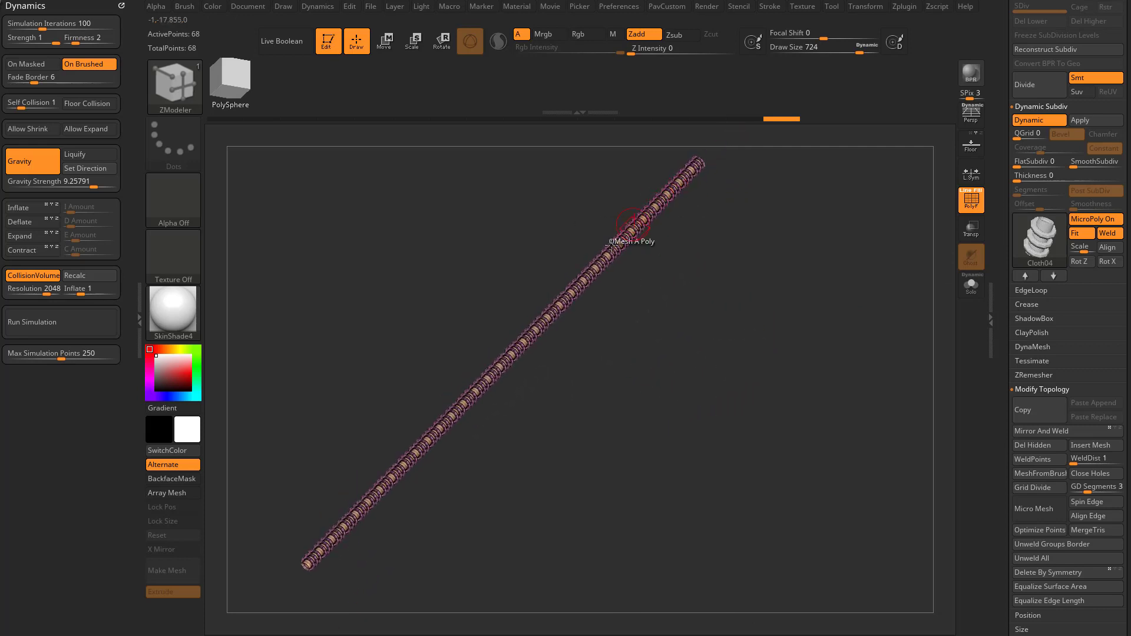
mouse_move(768, 312)
left_mouse_down()
mouse_move(747, 397)
mouse_move(759, 386)
mouse_move(694, 355)
mouse_move(788, 374)
mouse_move(778, 361)
mouse_move(767, 367)
left_mouse_up()
key("ctrl+z")
key("s")
left_click_drag(868, 351, 752, 366)
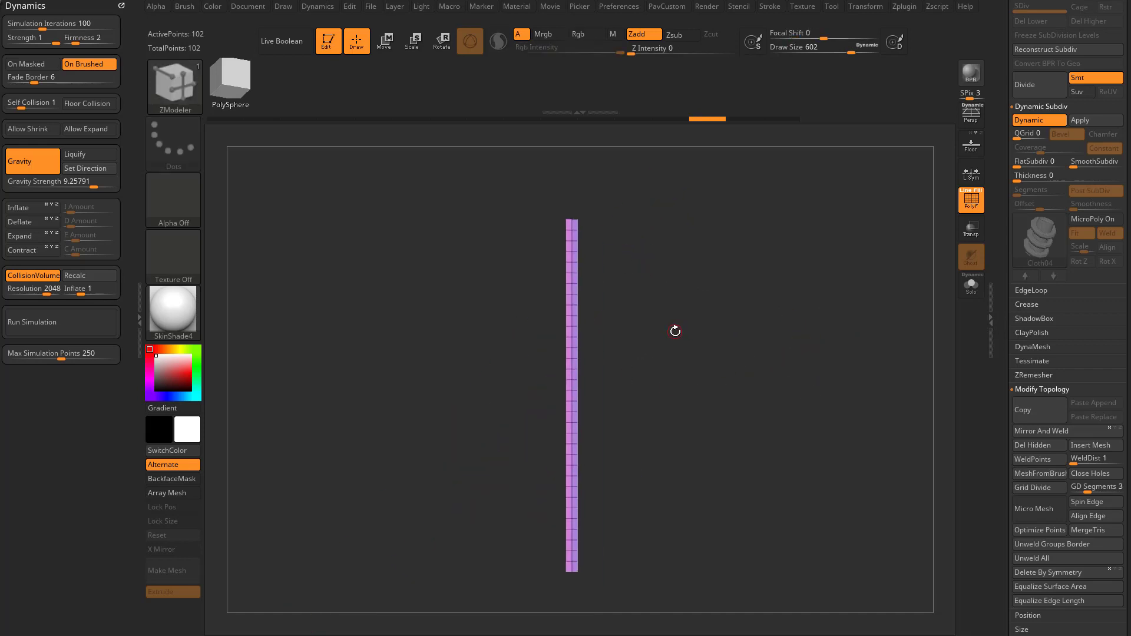
Create a new InsertMesh brush from the segmented strip instead of appending it to the current brush.
key("b")
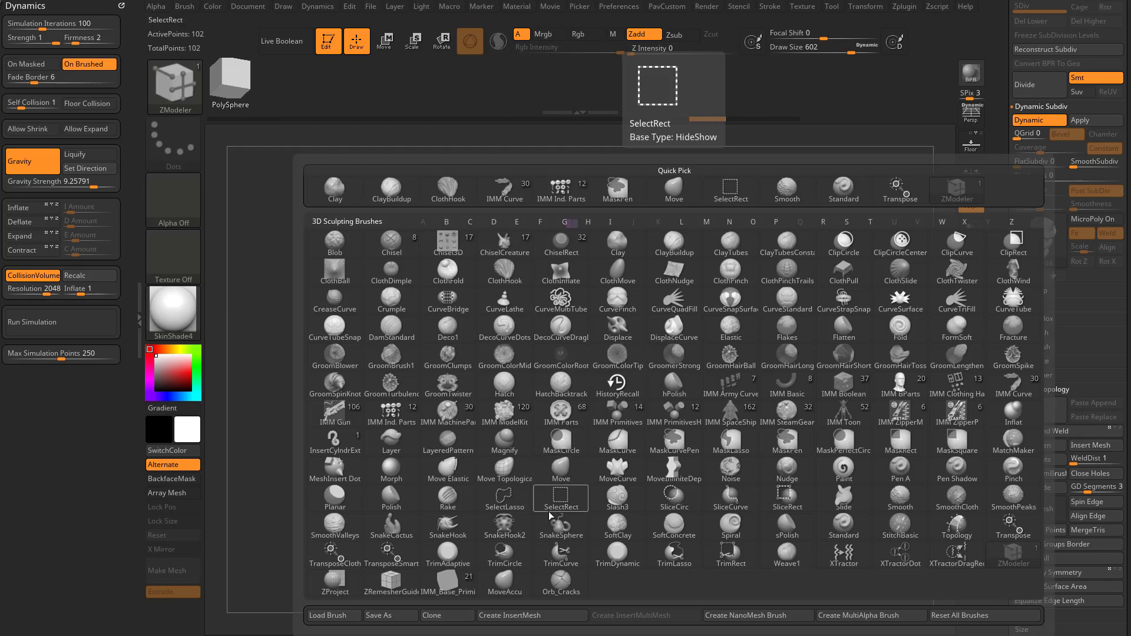
left_click(537, 616)
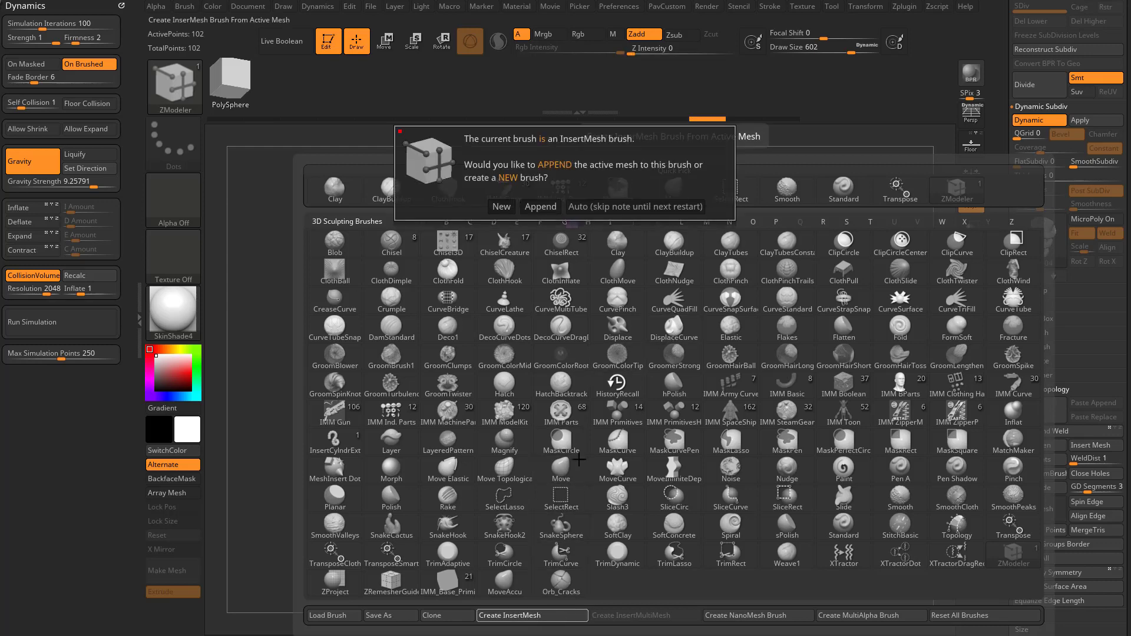
left_click(504, 207)
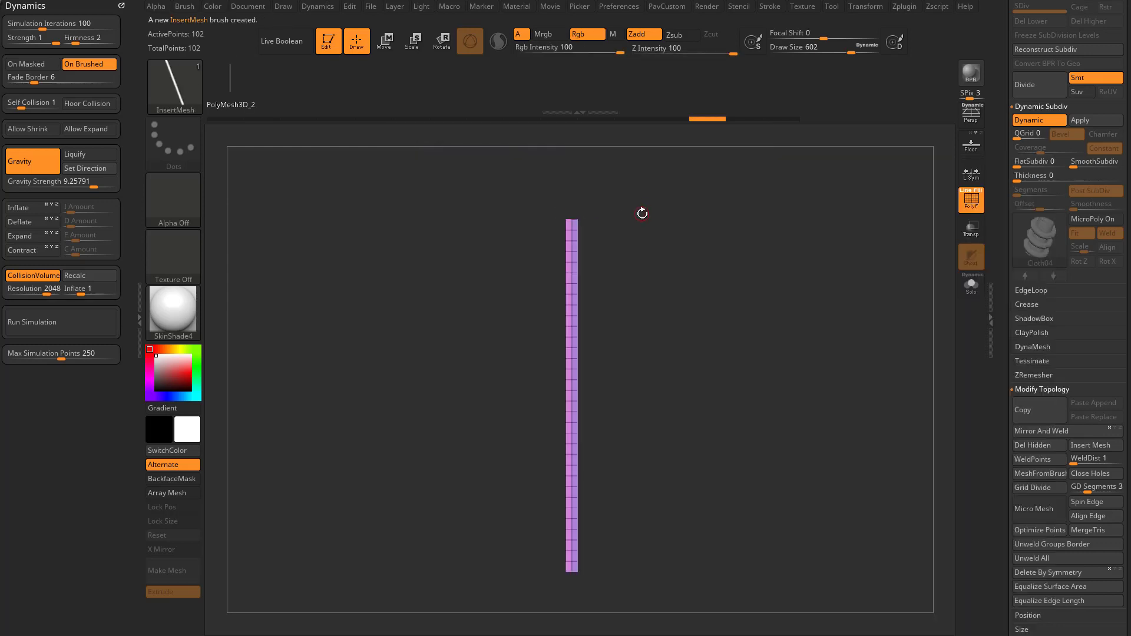
Try inserting copies of the strip onto the mesh with the new InsertMesh brush and undo them.
key("b")
left_click_drag(573, 355, 581, 404)
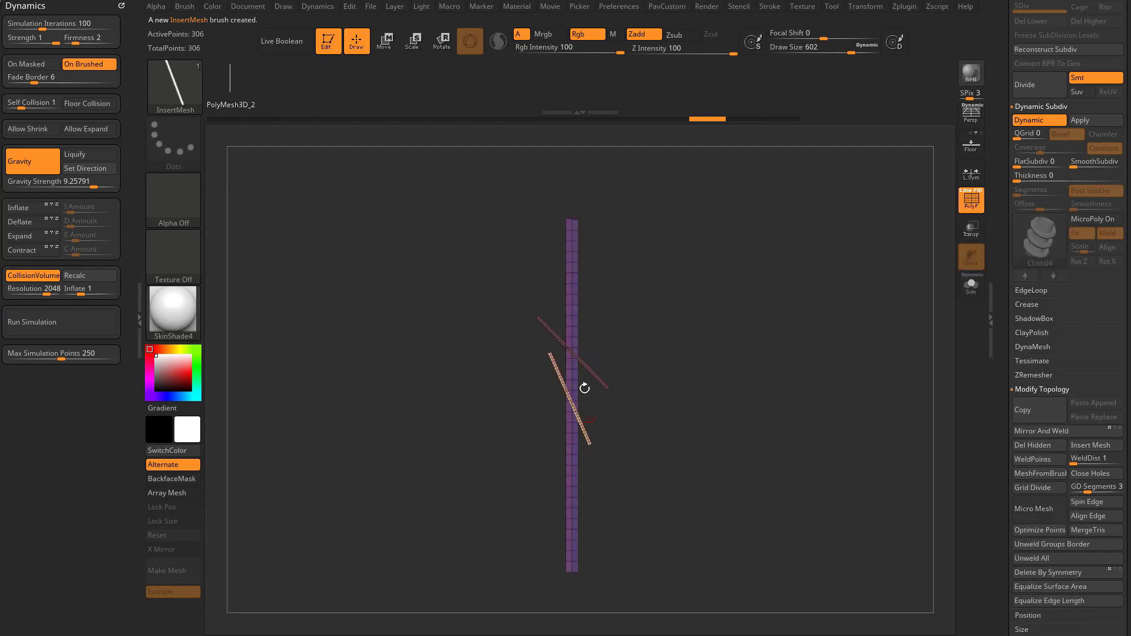
left_click_drag(618, 276, 624, 275)
key("ctrl+z")
key("ctrl+z")
key("ctrl+z")
key("ctrl+z")
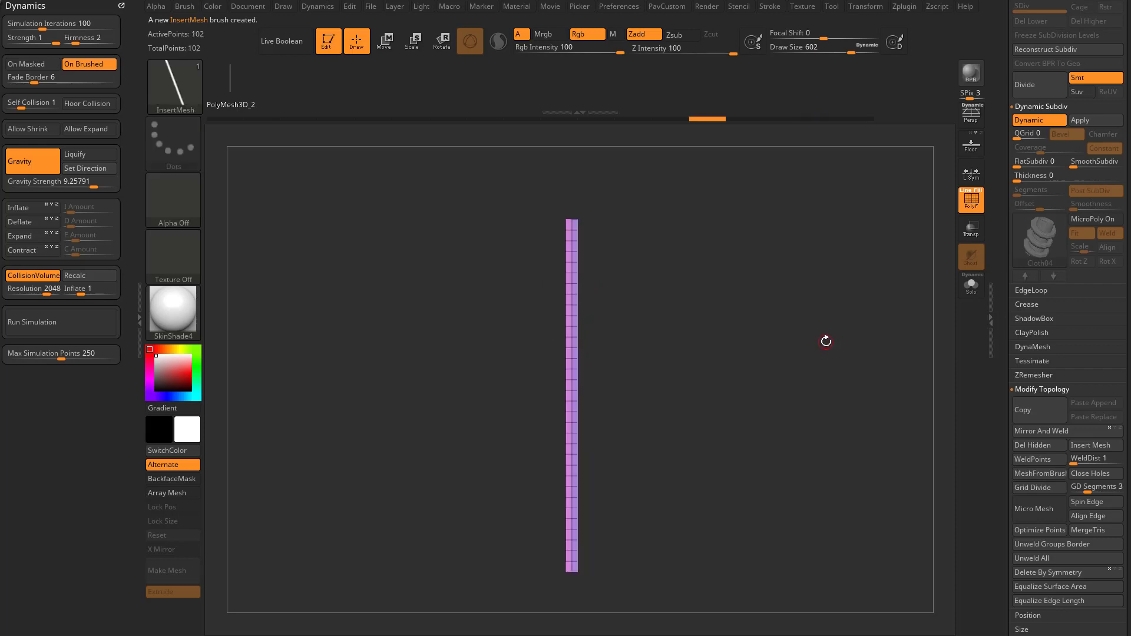
Create a NanoMesh brush from the segmented strip.
left_click(187, 8)
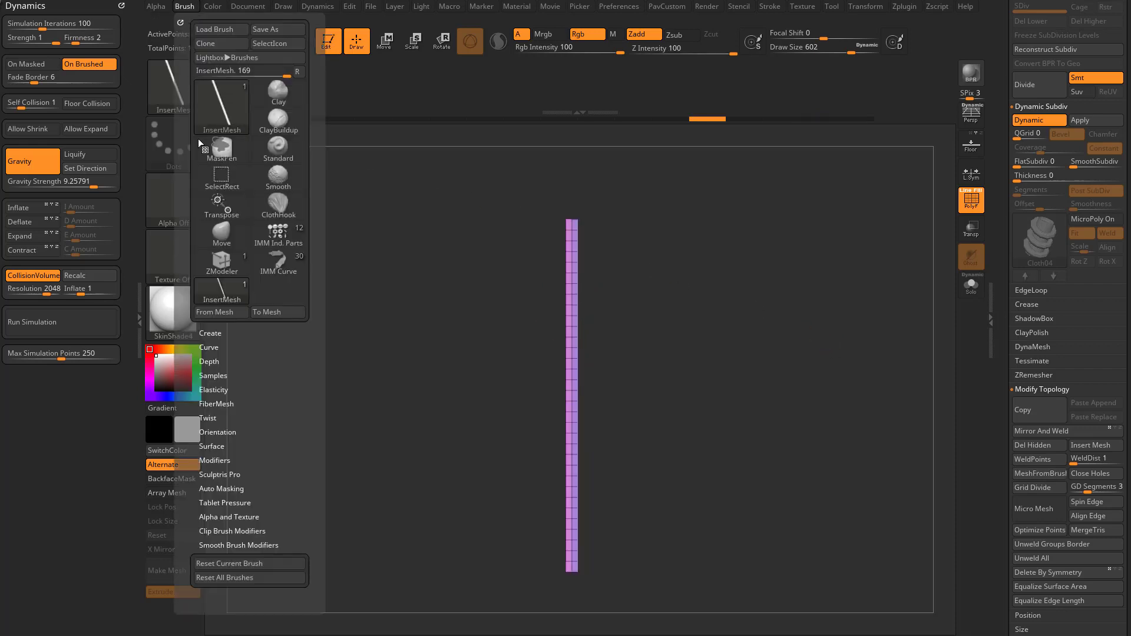
left_click(210, 333)
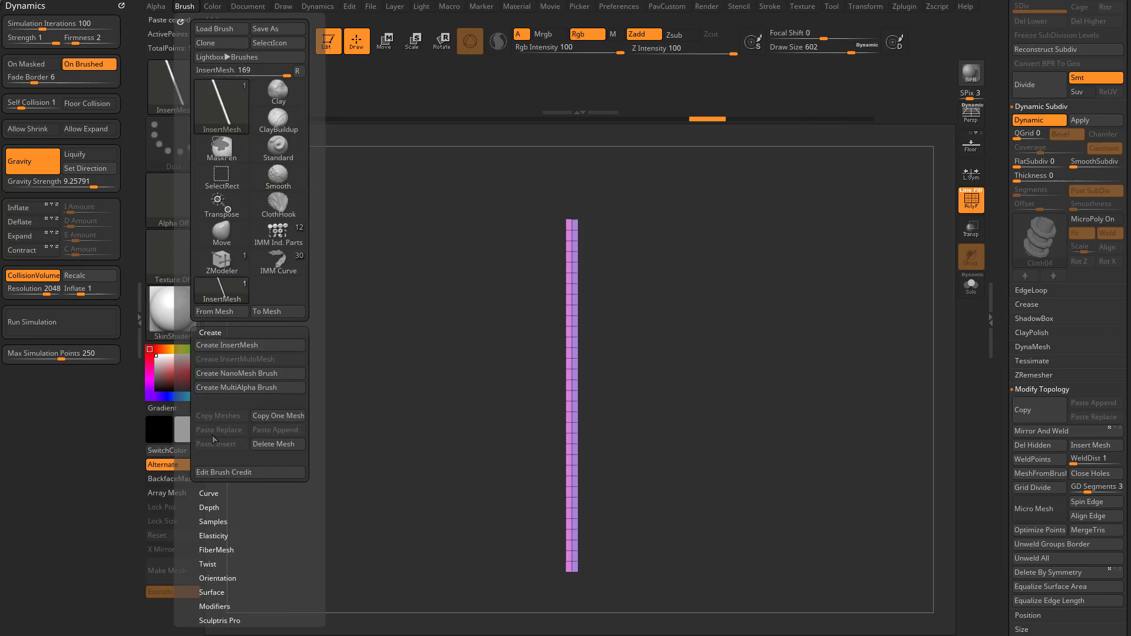
left_click(239, 373)
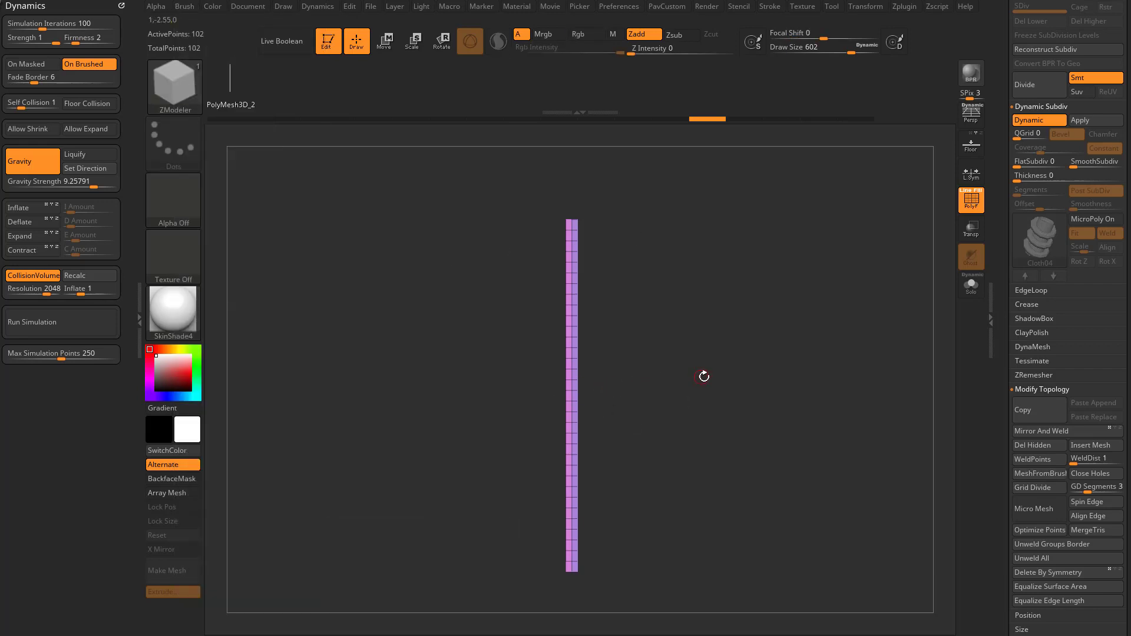
Switch to the PM3D_Plane3D1 tool containing the plane and grid lattice, and reduce the Draw Size to 51.
left_click_drag(1008, 320, 993, 530)
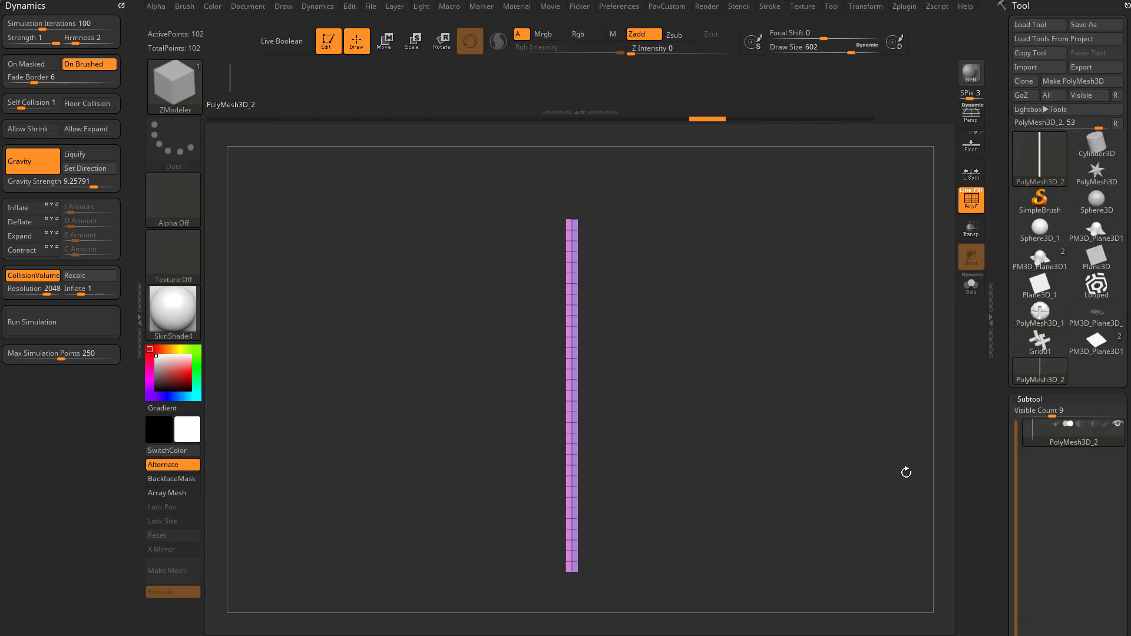
left_click(1093, 345)
key("f")
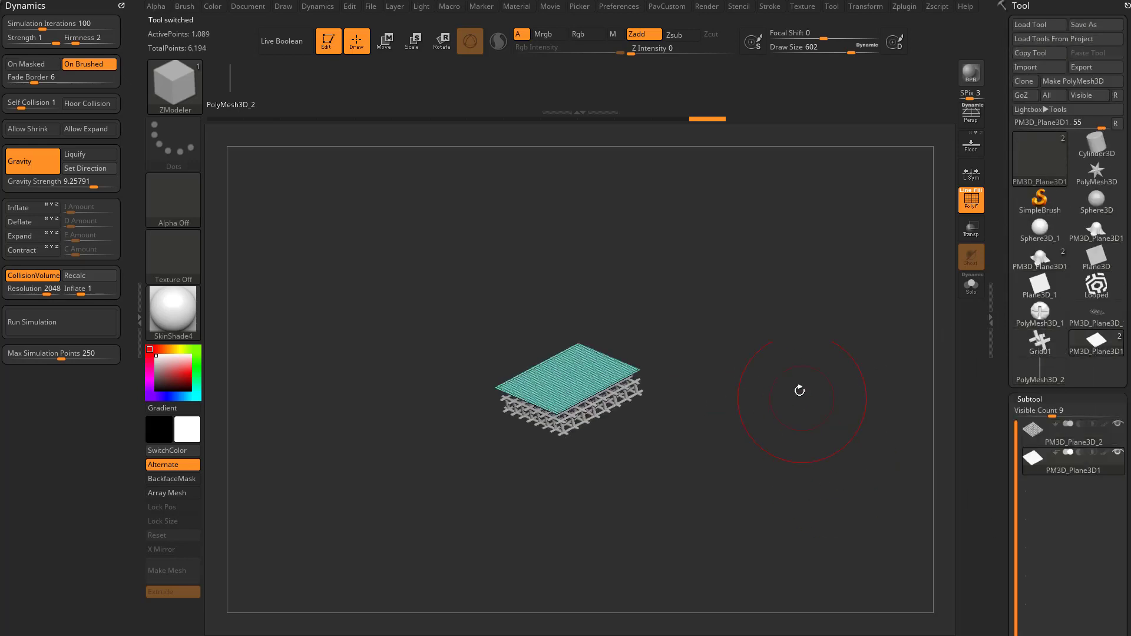
key("s")
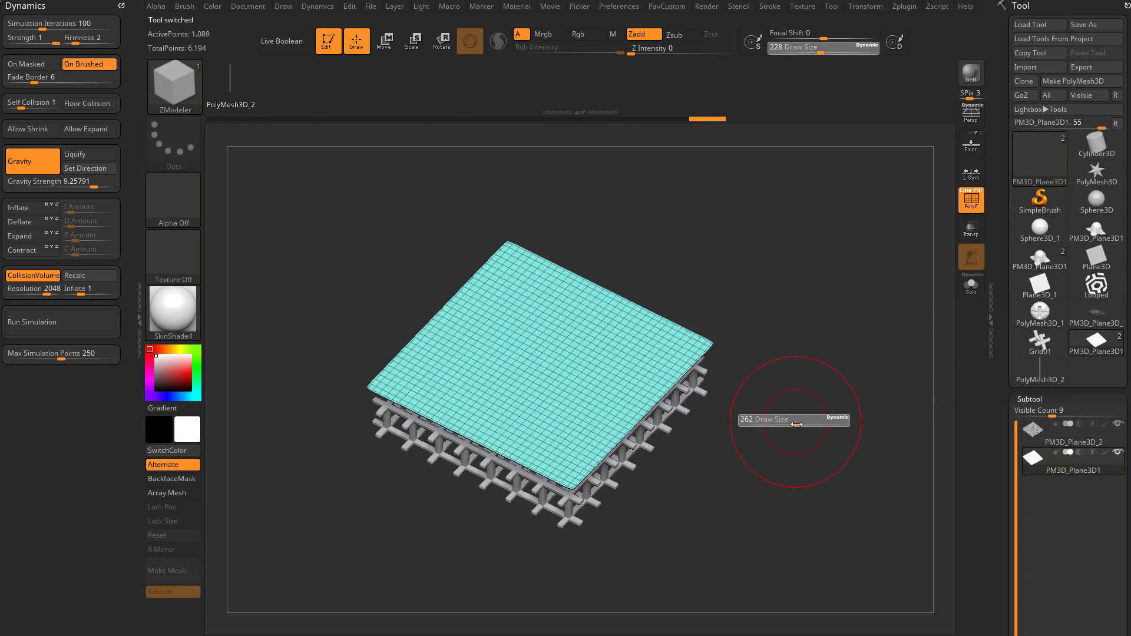
scroll(596, 422, "up", 3)
mouse_move(837, 436)
left_mouse_down()
mouse_move(828, 384)
mouse_move(838, 411)
mouse_move(815, 418)
mouse_move(823, 410)
left_mouse_up()
key("s")
scroll(851, 399, "up", 2)
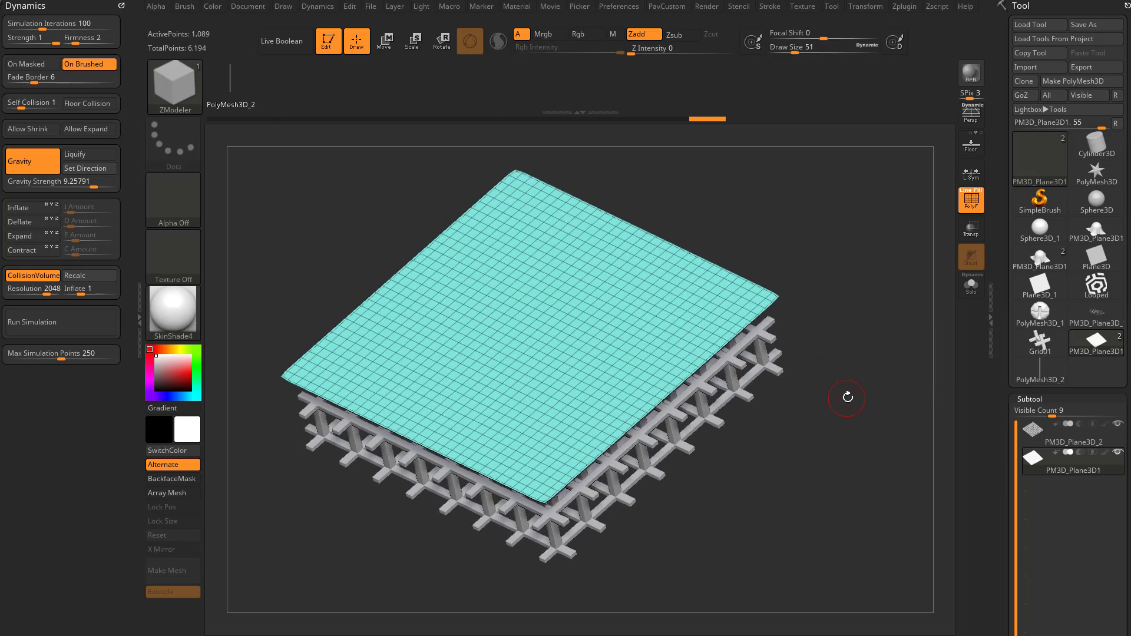
Try inserting the strip NanoMesh on a single polygon of the plane with ZModeler and undo it.
key("b")
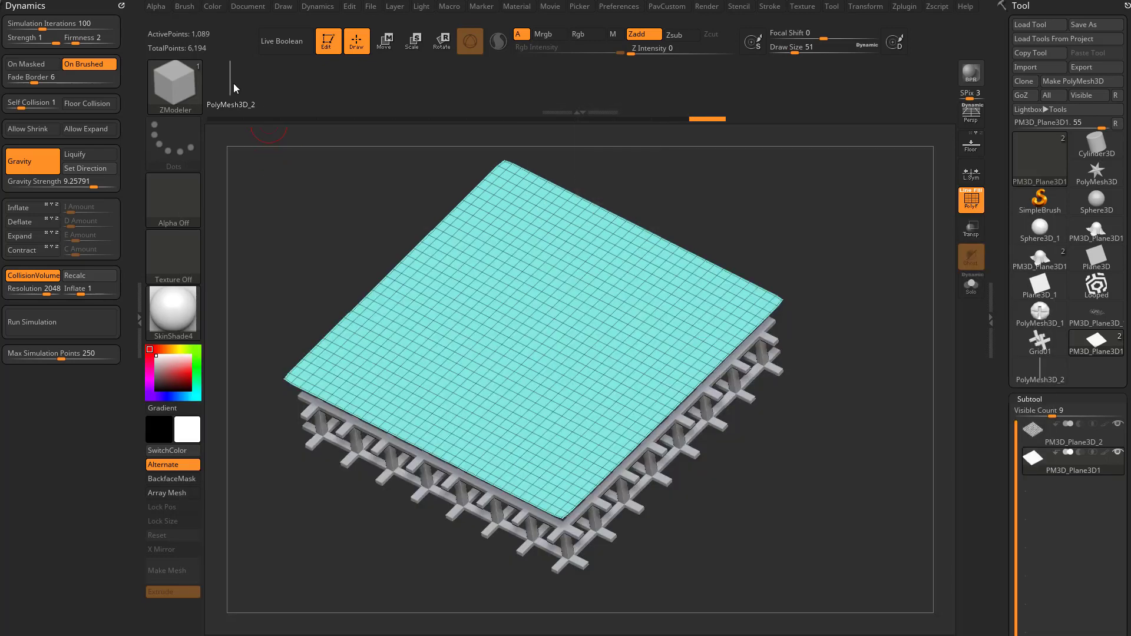
left_click_drag(865, 330, 712, 341, "alt")
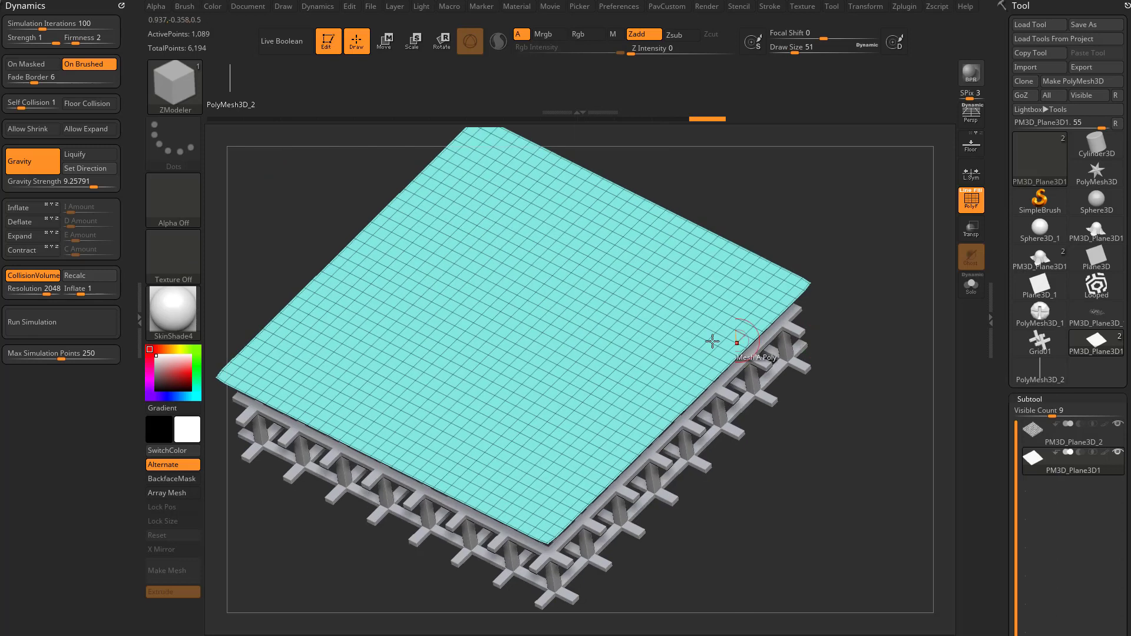
left_click(594, 366)
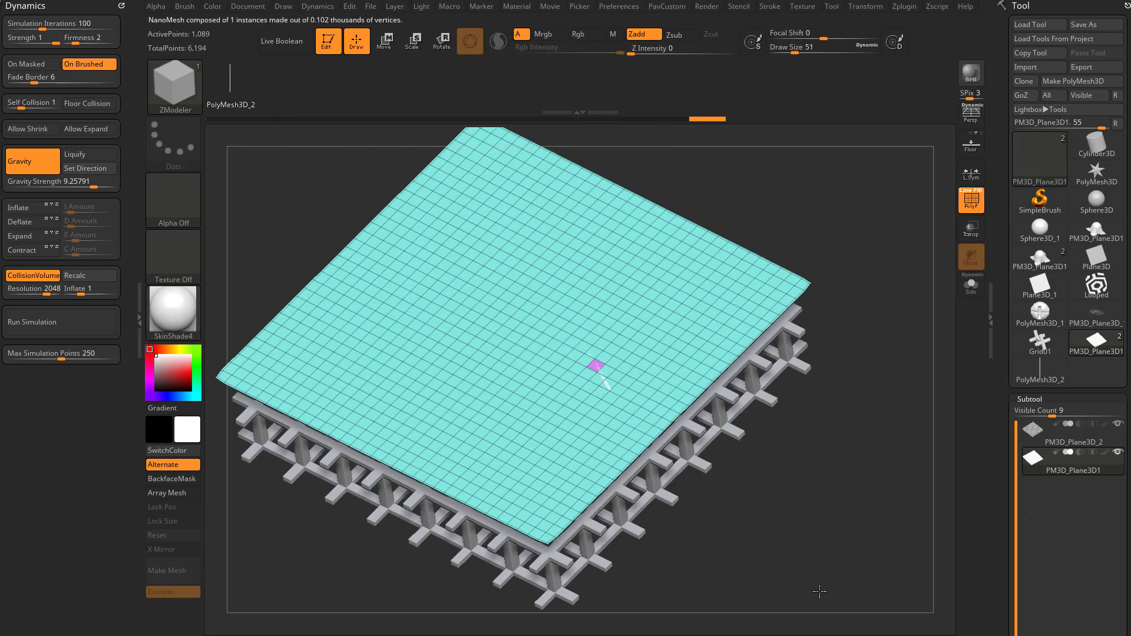
right_click_drag(908, 293, 762, 369, "ctrl")
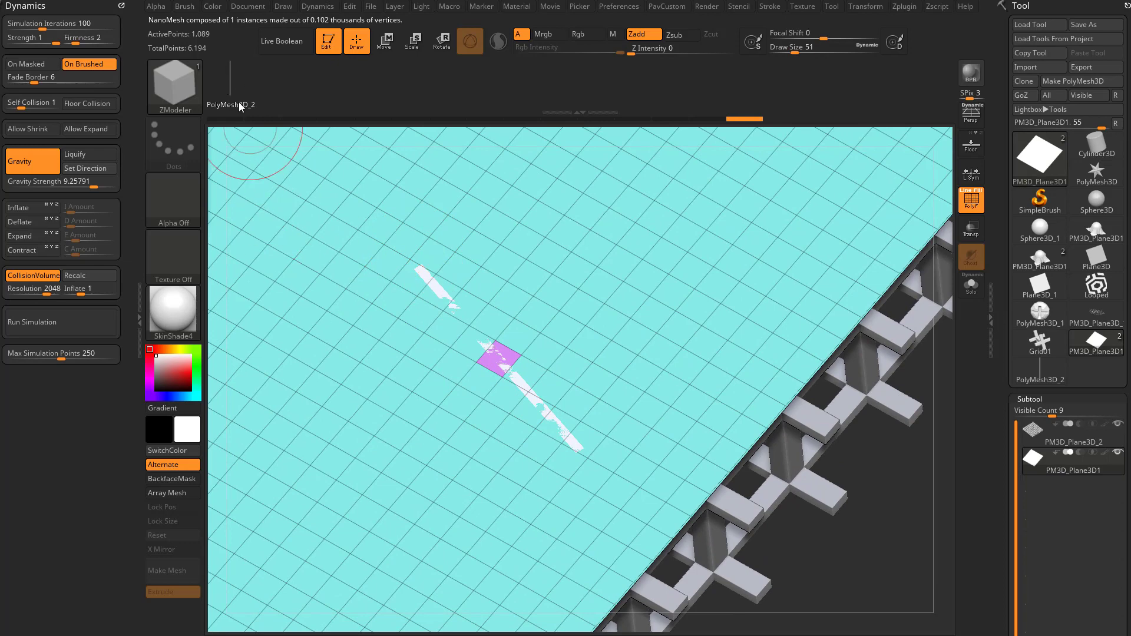
right_click_drag(883, 523, 747, 442, "ctrl")
key("ctrl+z")
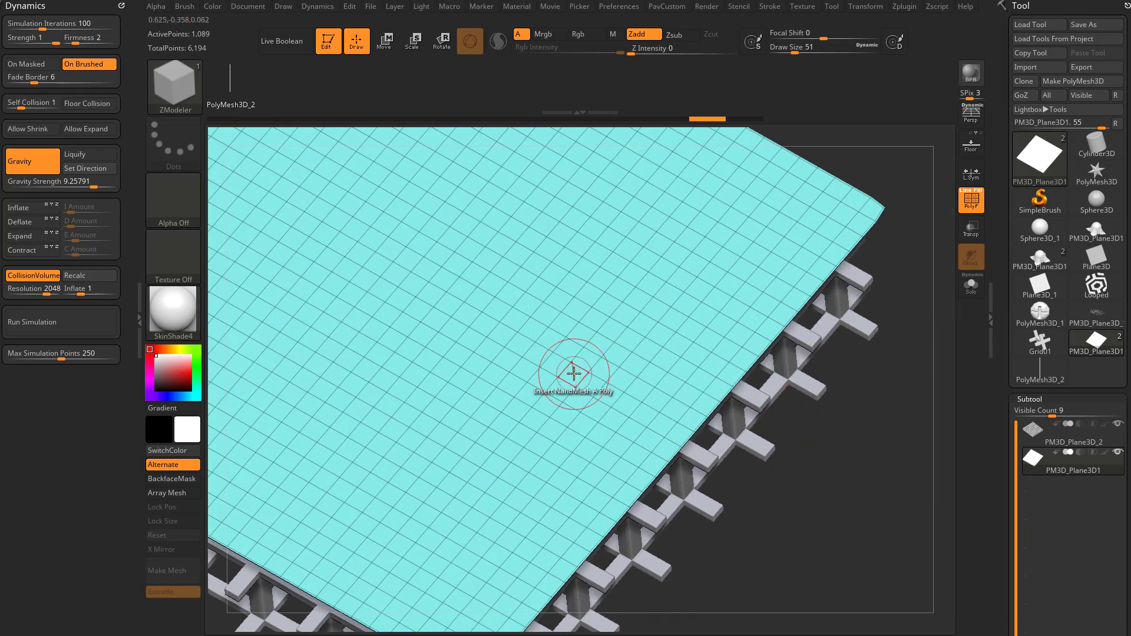
Set ZModeler's Insert NanoMesh polygon action to target Polygroup All and insert the strips across the whole plane.
key("space")
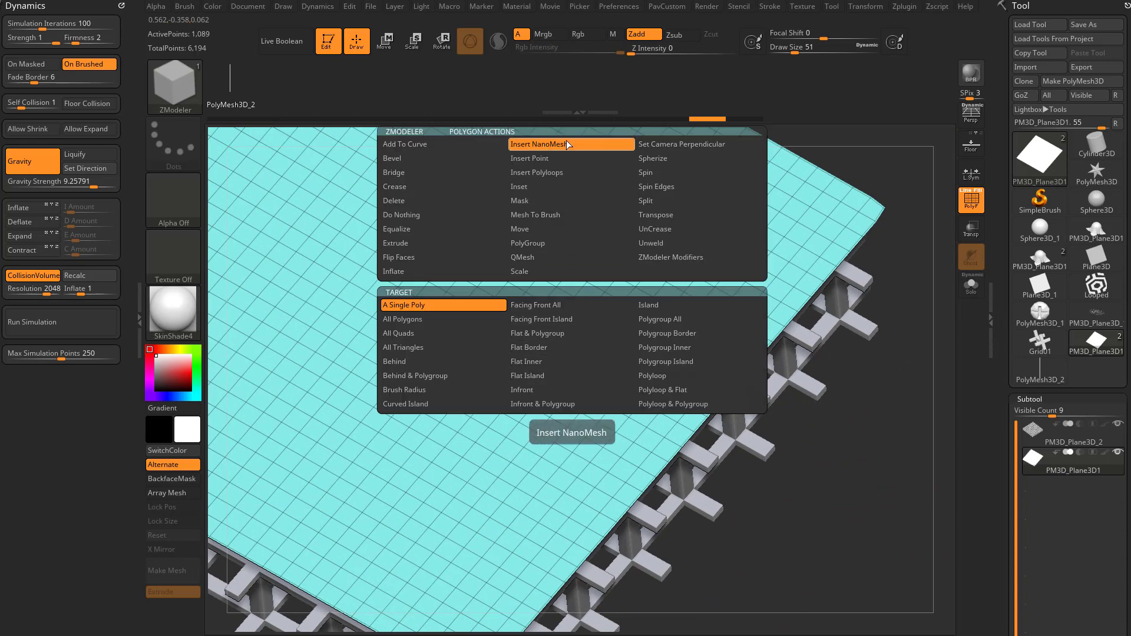
left_click(650, 322)
right_click_drag(848, 443, 765, 336, "ctrl")
left_click_drag(690, 463, 669, 404)
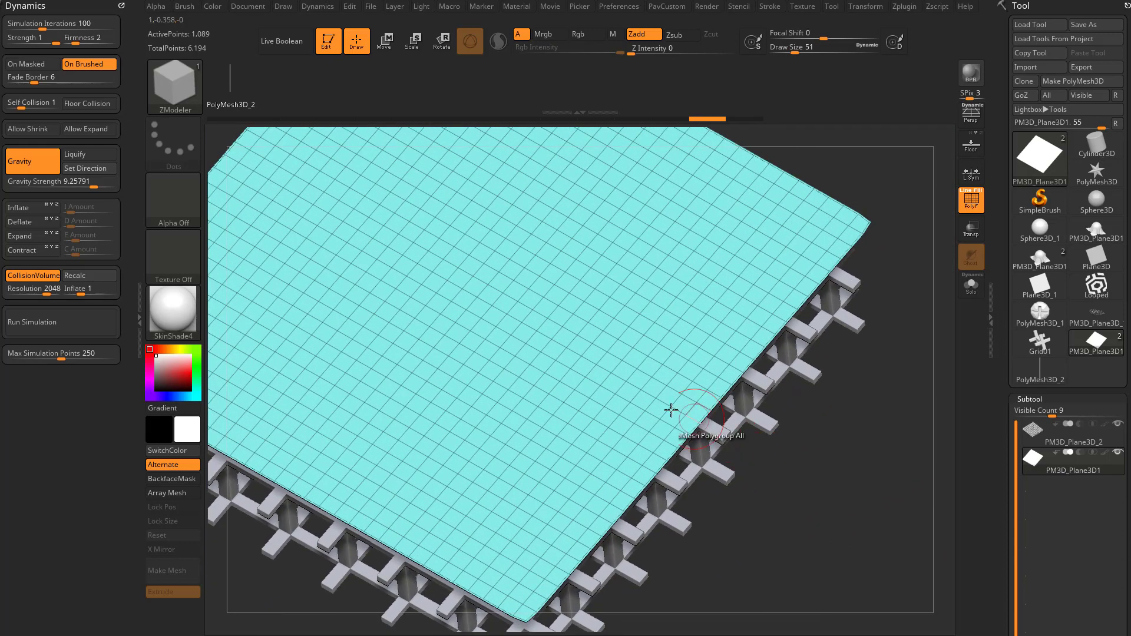
left_click(616, 376)
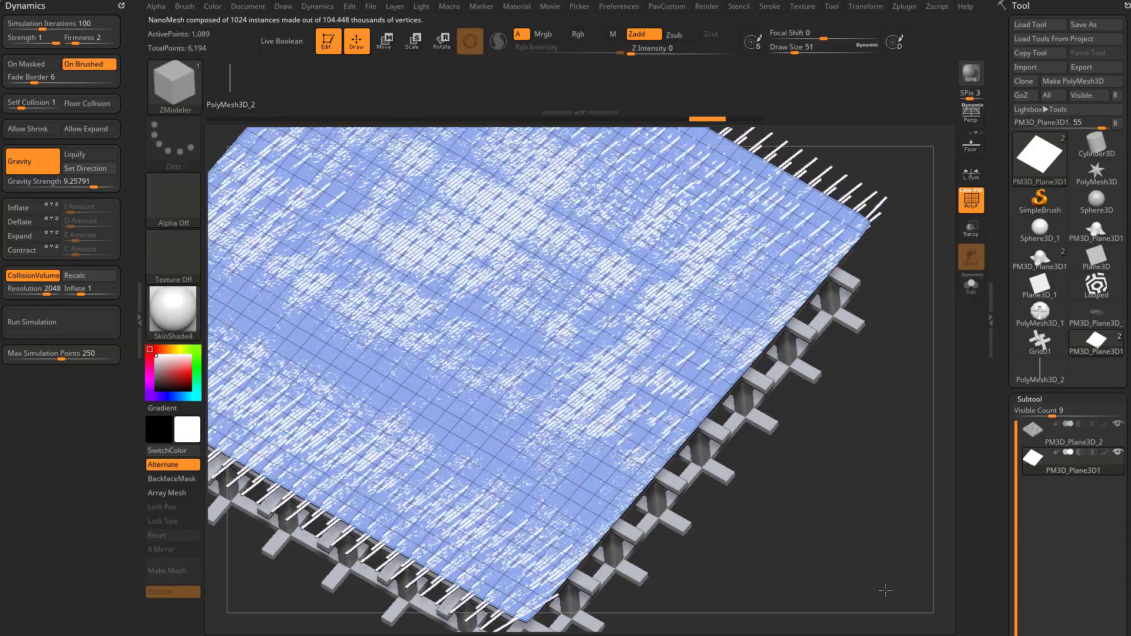
left_click_drag(864, 483, 869, 390)
Turn off Show Placement in the NanoMesh settings to hide the plane beneath the strips.
left_click_drag(1001, 417, 1012, 242)
scroll(1012, 243, "down", 3)
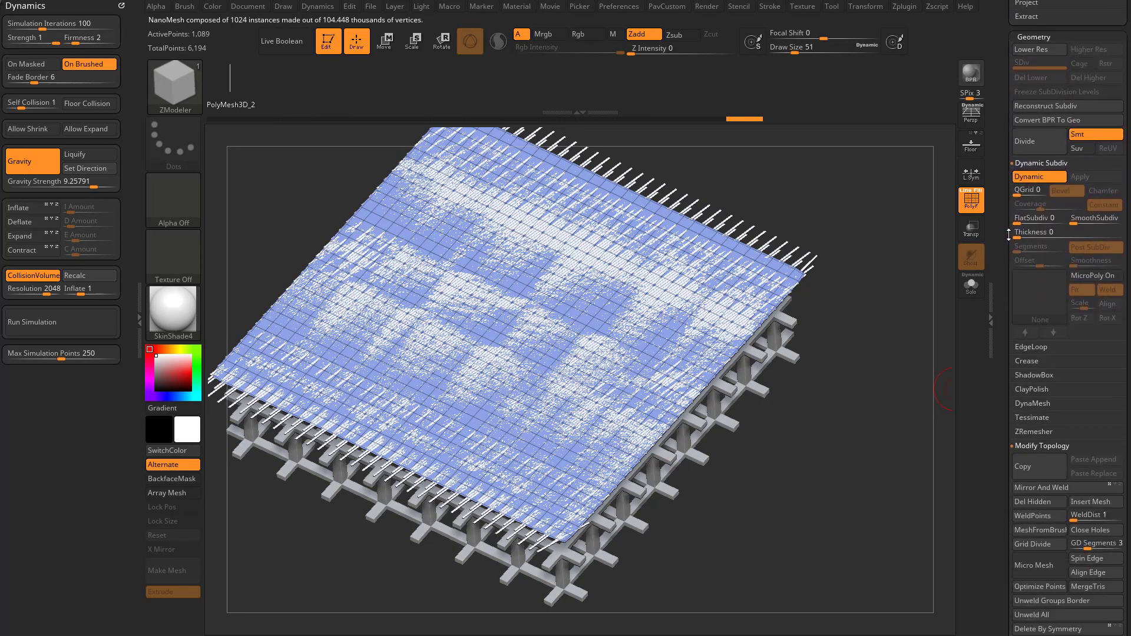
scroll(1004, 301, "down", 15)
key("shift")
left_click(1023, 391)
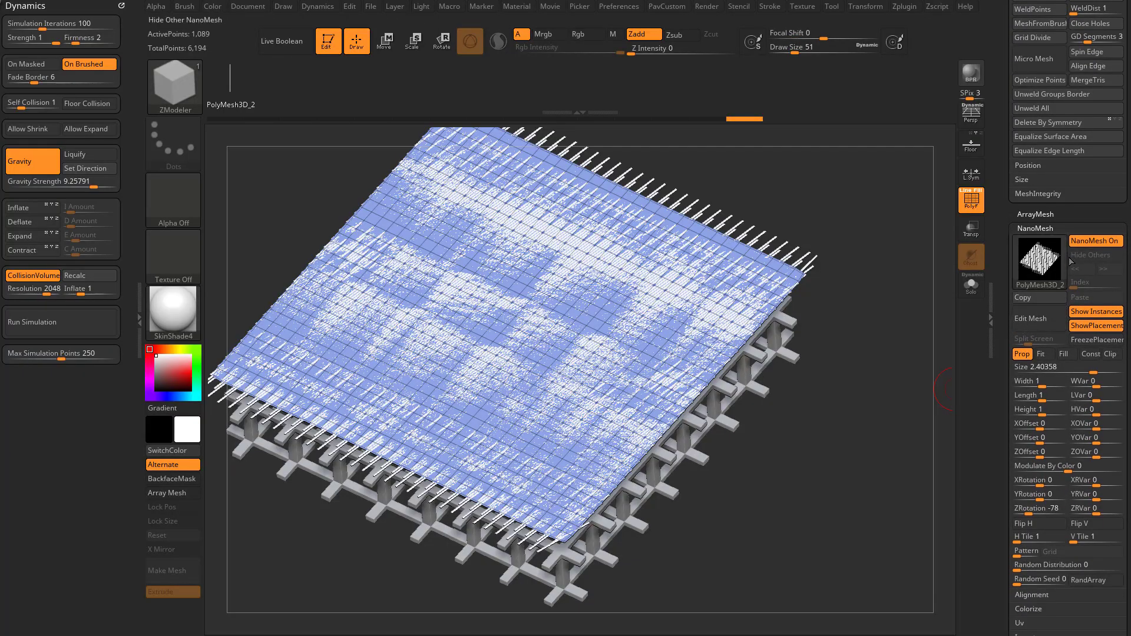
left_click(1088, 325)
left_click_drag(904, 441, 865, 454)
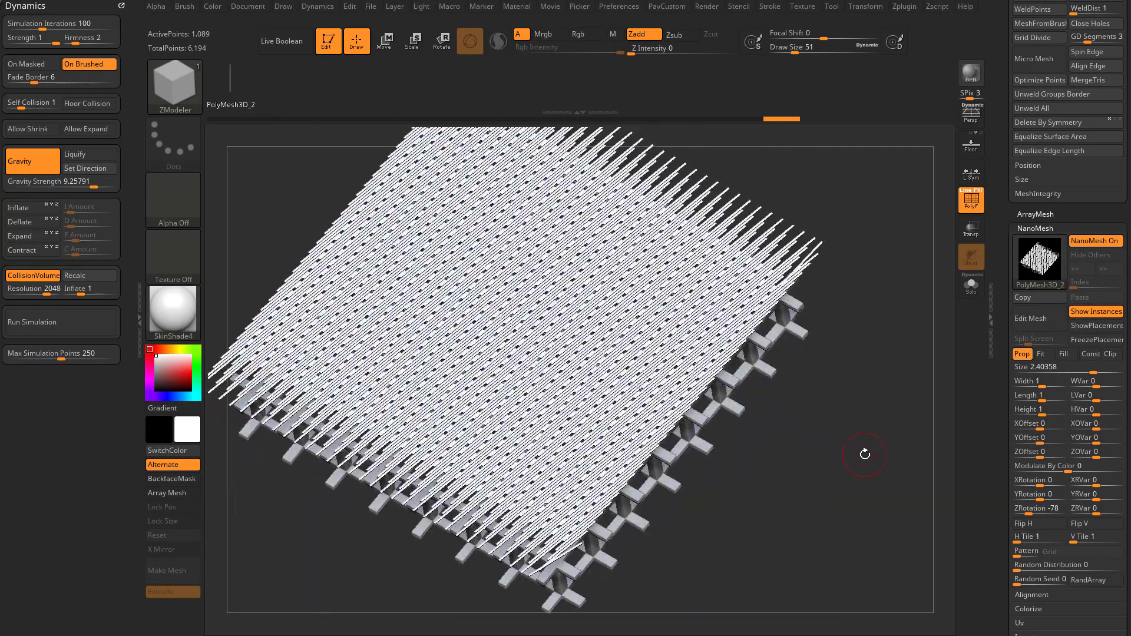
Set the NanoMesh Random Distribution to 0.02006, ZRotation to -28, ZRVar to 20 and Length to 2.85896.
scroll(1036, 459, "down", 5)
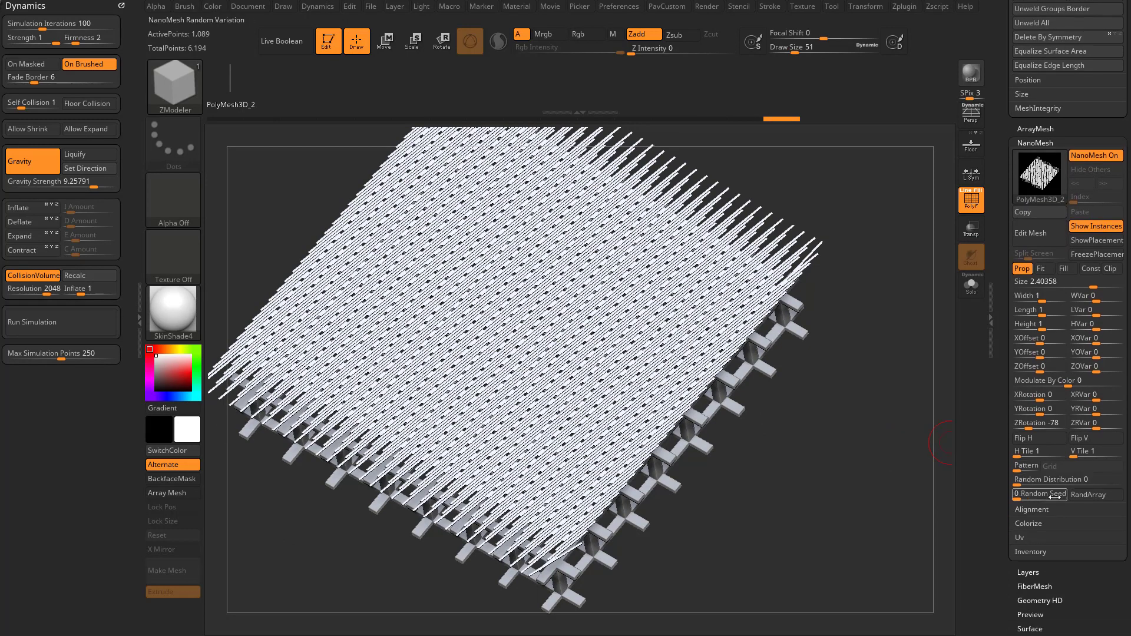
left_click_drag(1016, 481, 1039, 485)
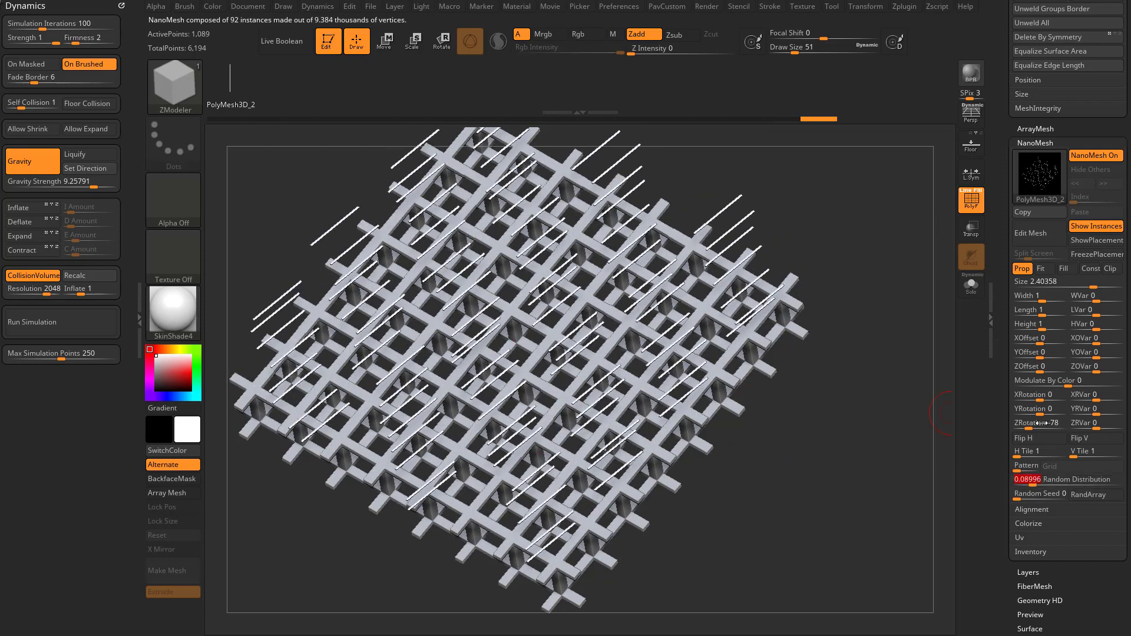
left_click_drag(1029, 424, 1105, 427)
left_click_drag(1028, 480, 1027, 480)
left_click_drag(1050, 313, 1053, 311)
left_click_drag(1030, 481, 1028, 481)
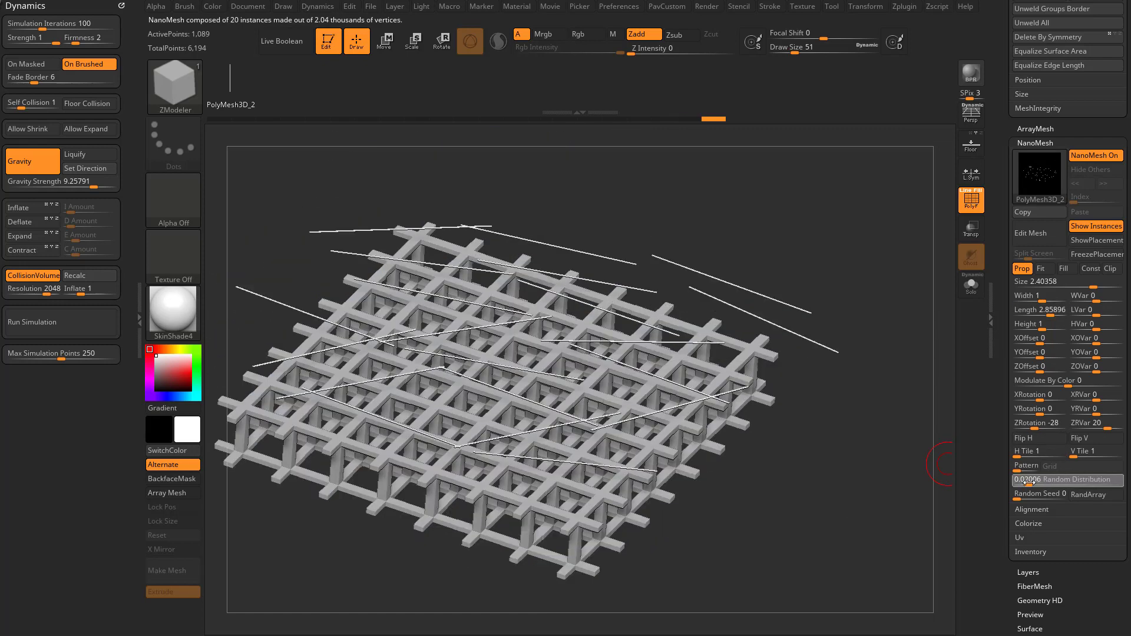
Turn Show Placement back on and convert the NanoMesh strips to real geometry with Convert BPR To Geo.
left_click_drag(867, 490, 887, 476)
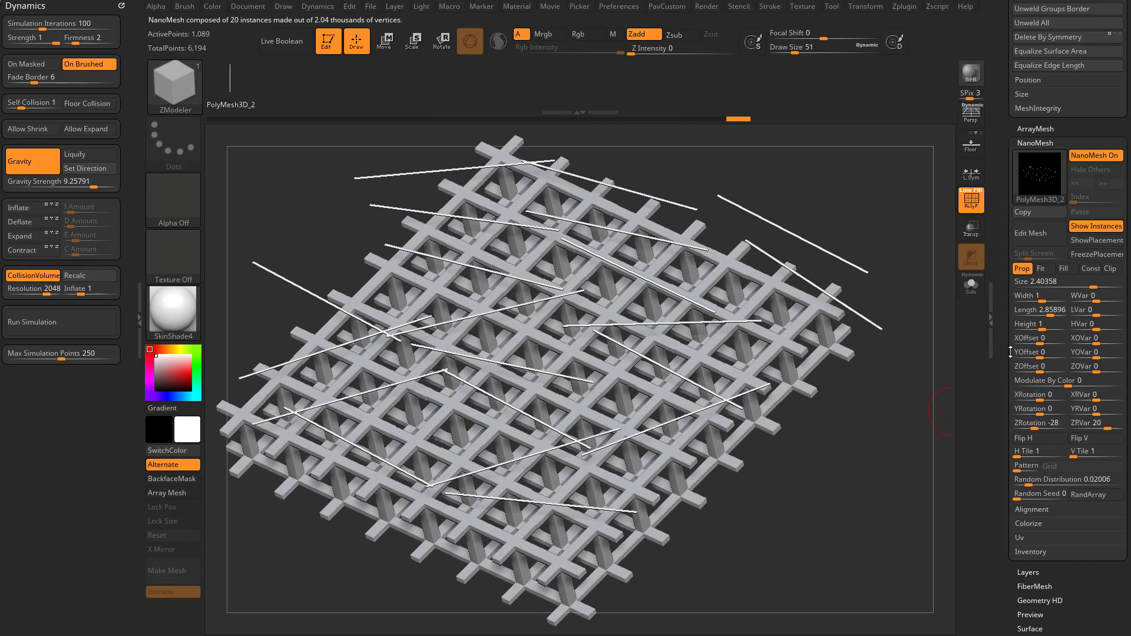
left_click(1090, 240)
left_click_drag(882, 404, 899, 435)
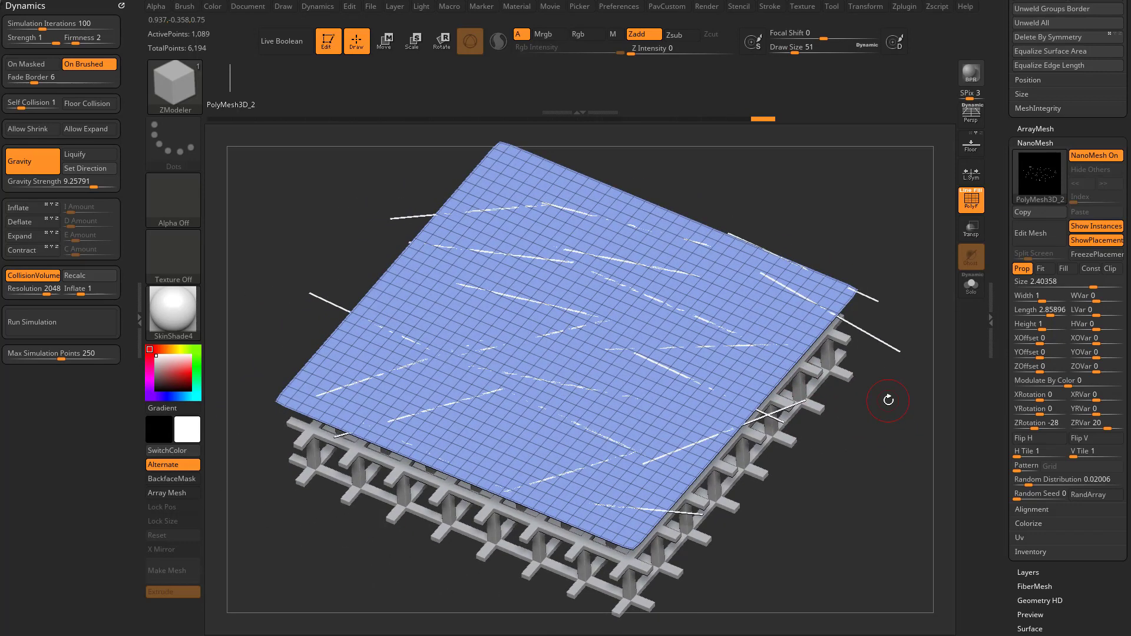
mouse_move(883, 449)
left_mouse_down()
mouse_move(825, 436)
mouse_move(885, 440)
left_mouse_up()
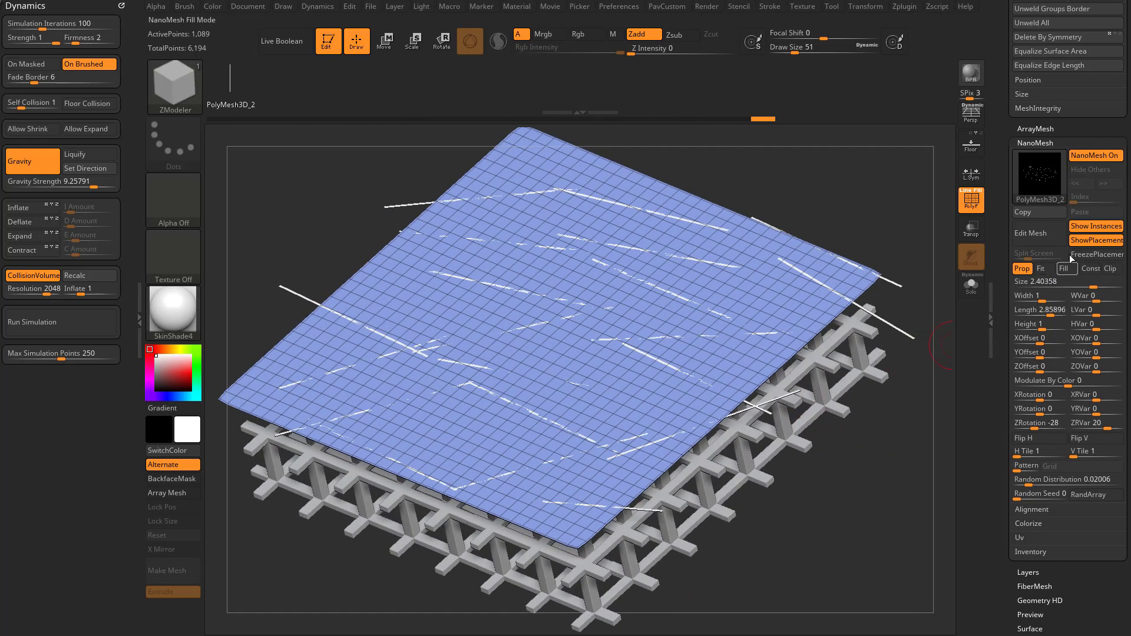
left_click(1028, 552)
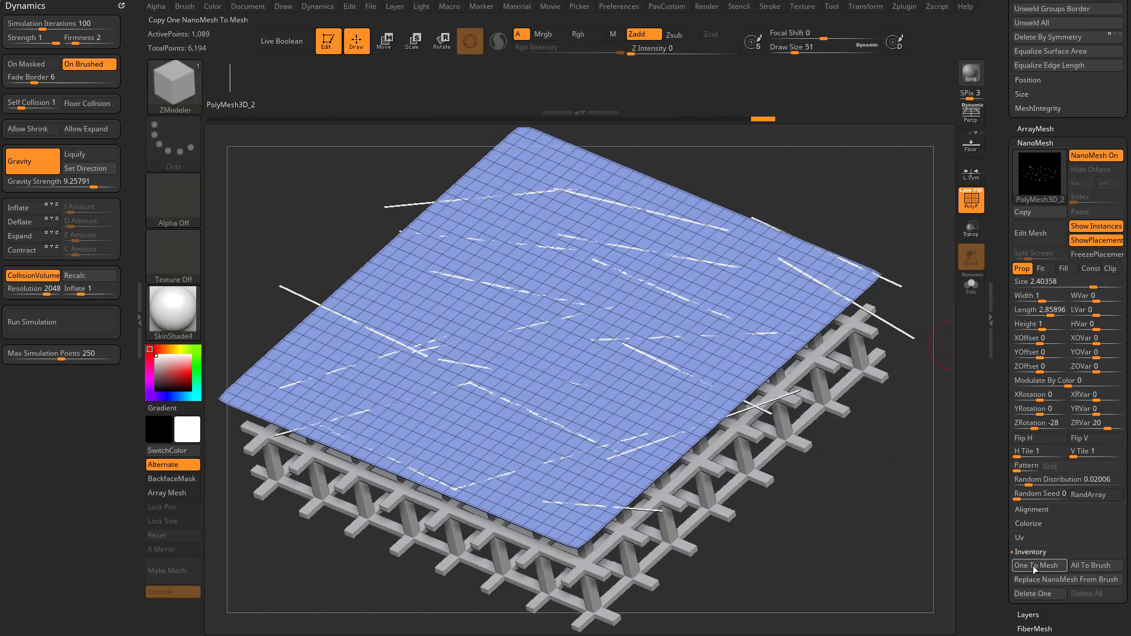
left_click_drag(1001, 215, 1002, 303)
scroll(1001, 302, "up", 4)
left_click(1051, 198)
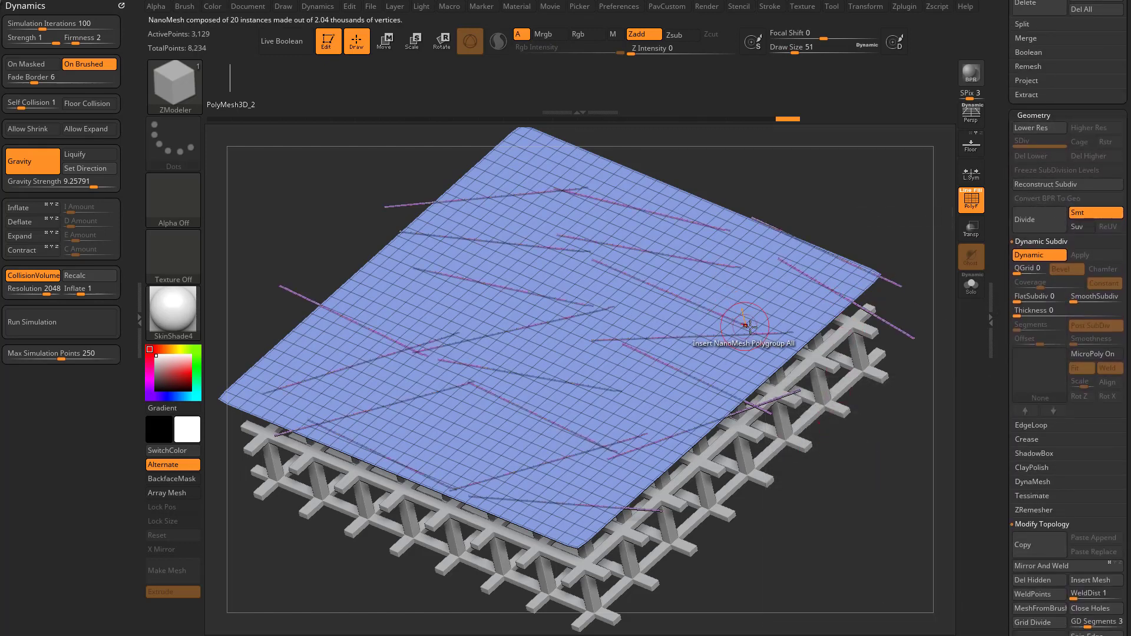
Isolate the plane's polygroup and invert the visibility to show only the converted strips above the lattice.
key("ctrl+shift")
left_click(772, 303, "ctrl+shift")
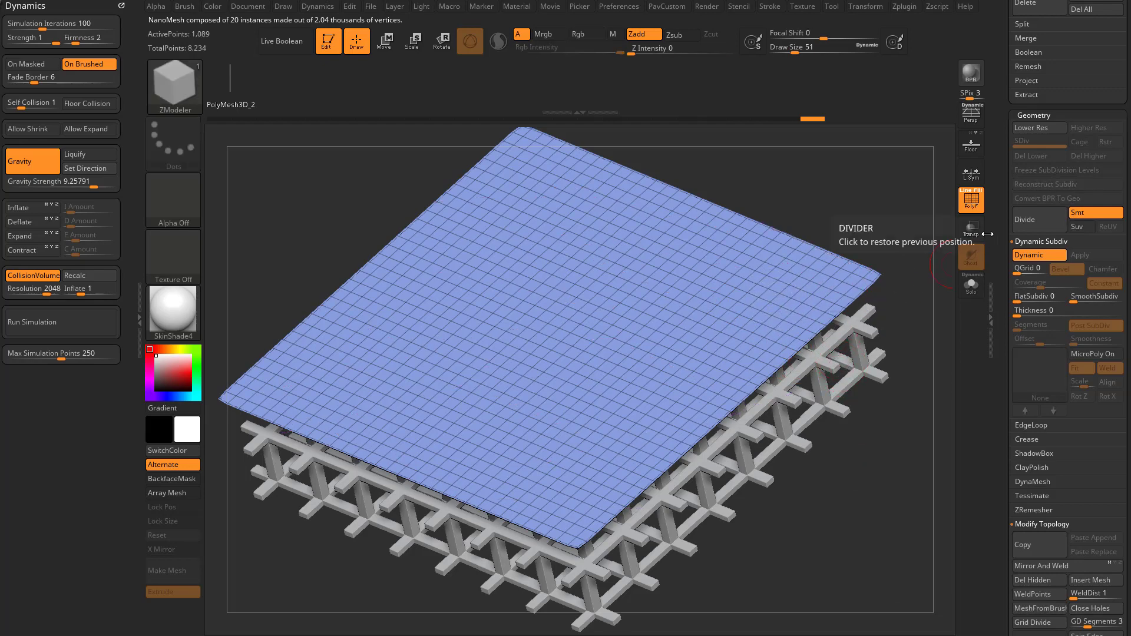
key("ctrl+shift")
left_click_drag(914, 175, 919, 179, "ctrl+shift")
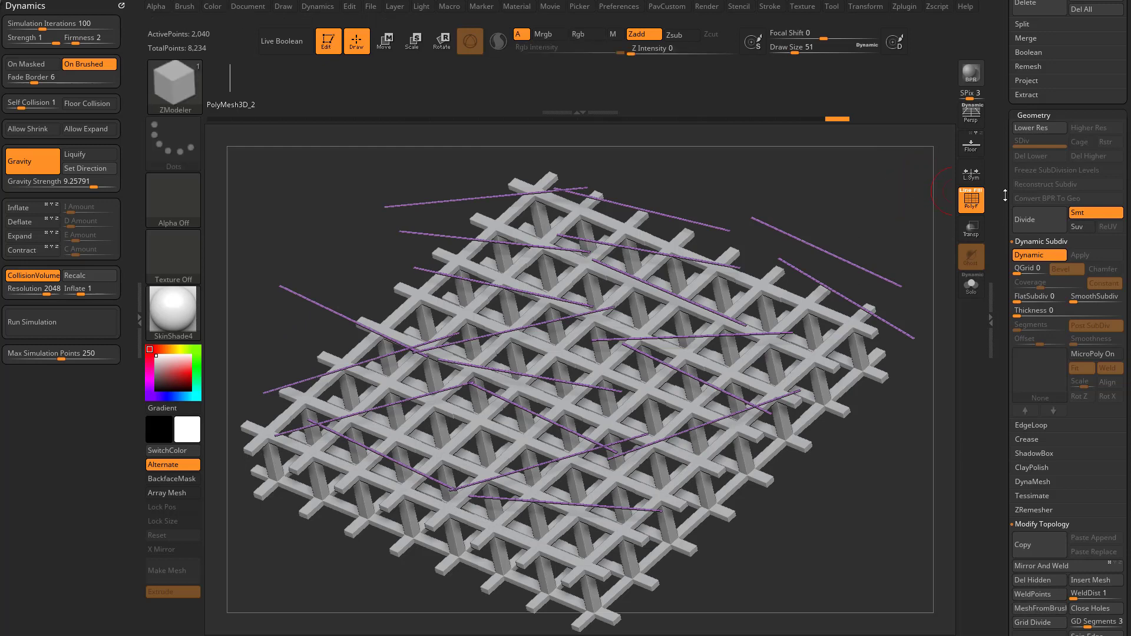
Split the hidden plane off into its own subtool, hide that subtool and make the strips subtool active again.
scroll(1054, 295, "up", 5)
key("shift")
left_click(1022, 440)
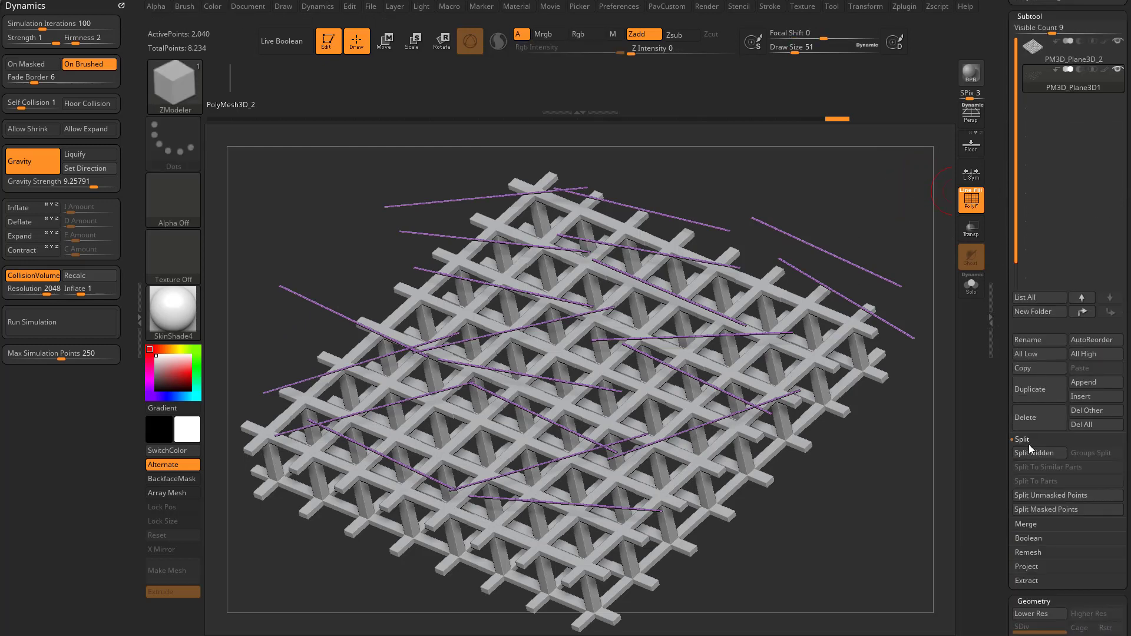
left_click(1035, 468)
left_click(1063, 116)
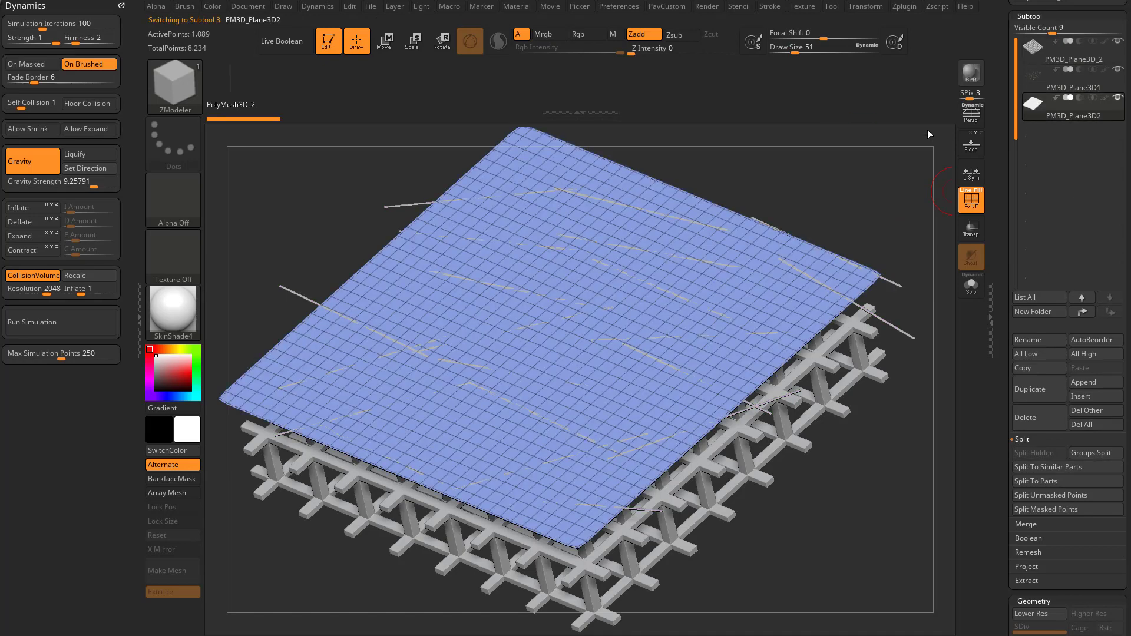
left_click(1079, 89)
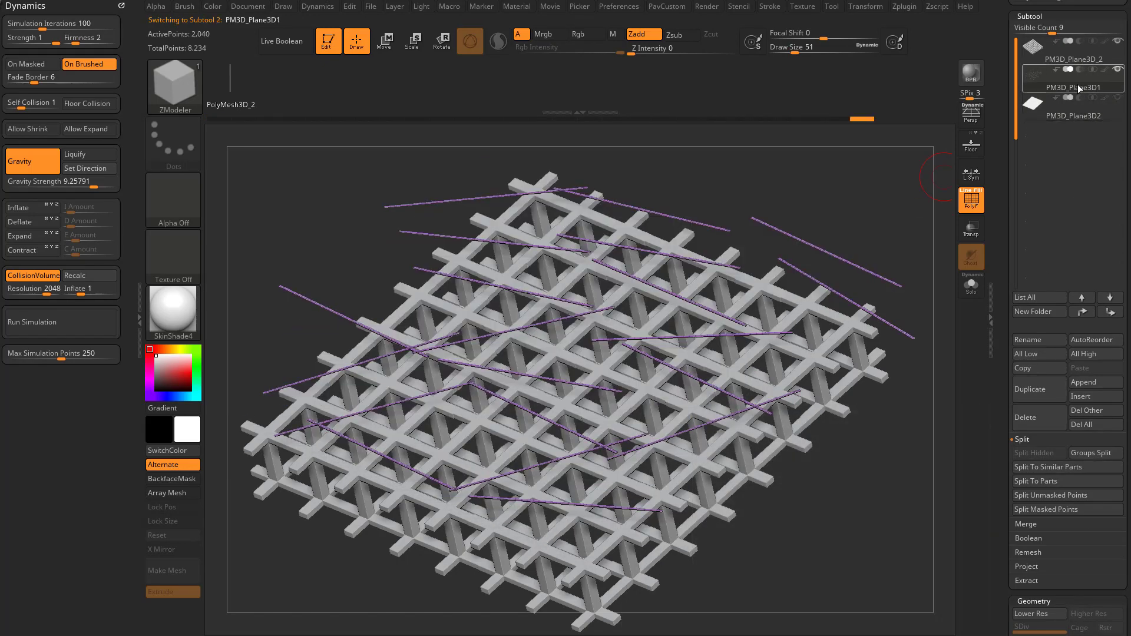
Try the gravity simulation on the thin strips above the lattice, then undo it.
mouse_move(878, 481)
left_mouse_down()
mouse_move(896, 444)
mouse_move(894, 466)
mouse_move(863, 492)
mouse_move(904, 436)
mouse_move(919, 496)
mouse_move(876, 509)
mouse_move(872, 532)
mouse_move(866, 498)
left_mouse_up()
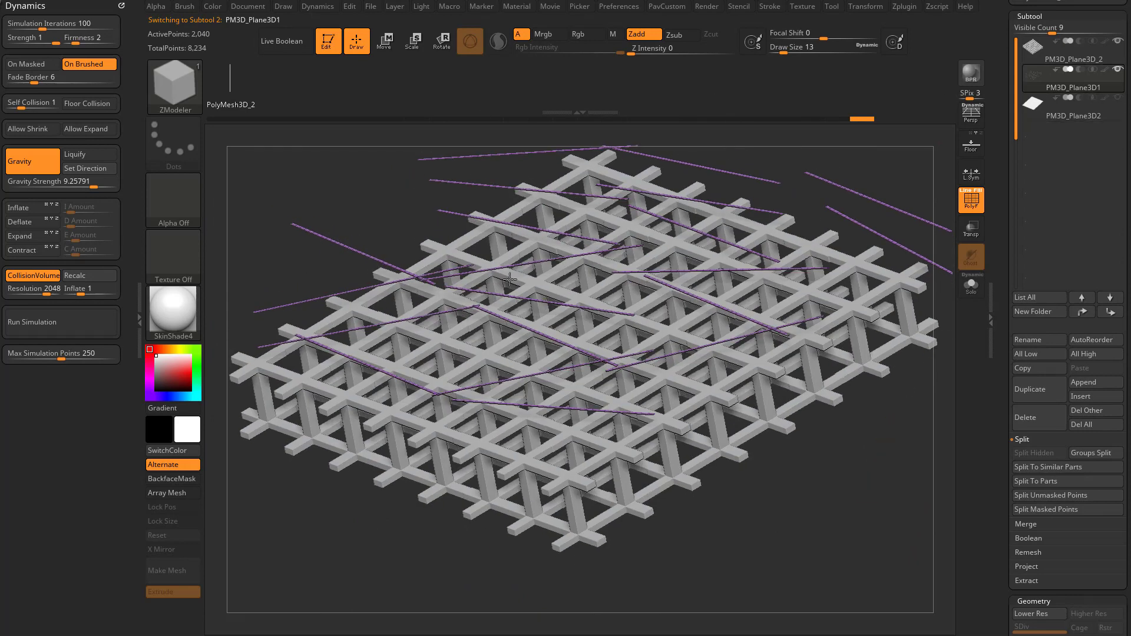
left_click_drag(870, 505, 878, 478)
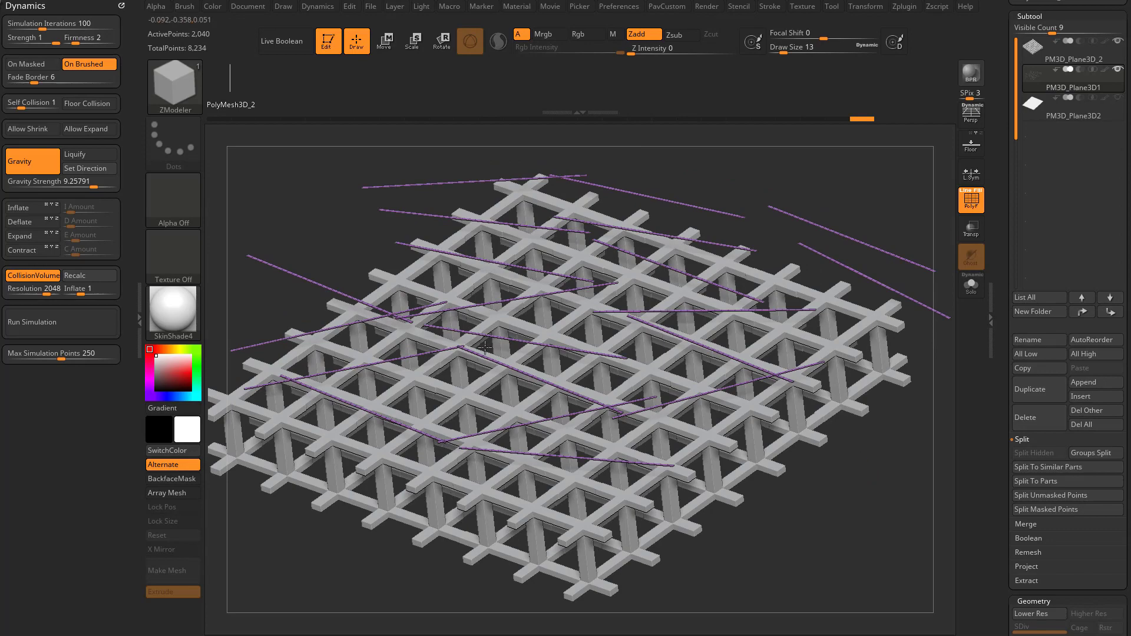
left_click(58, 321)
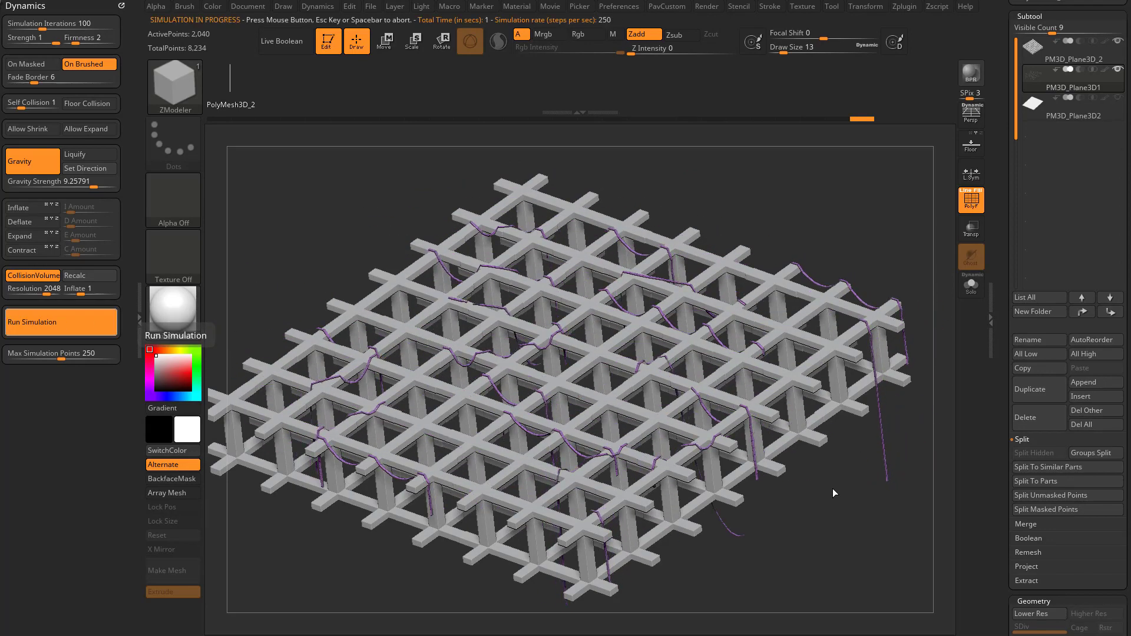
mouse_move(846, 530)
left_mouse_down()
mouse_move(832, 495)
mouse_move(862, 516)
mouse_move(838, 504)
mouse_move(828, 462)
mouse_move(868, 507)
mouse_move(861, 523)
left_mouse_up()
key("ctrl+z")
Set the strips' Dynamic Subdiv SmoothSubdiv to 1 and Thickness to 0.00532.
key("s")
left_click_drag(860, 523, 860, 523)
left_click_drag(865, 519, 939, 487)
left_click_drag(1010, 471, 1035, 248)
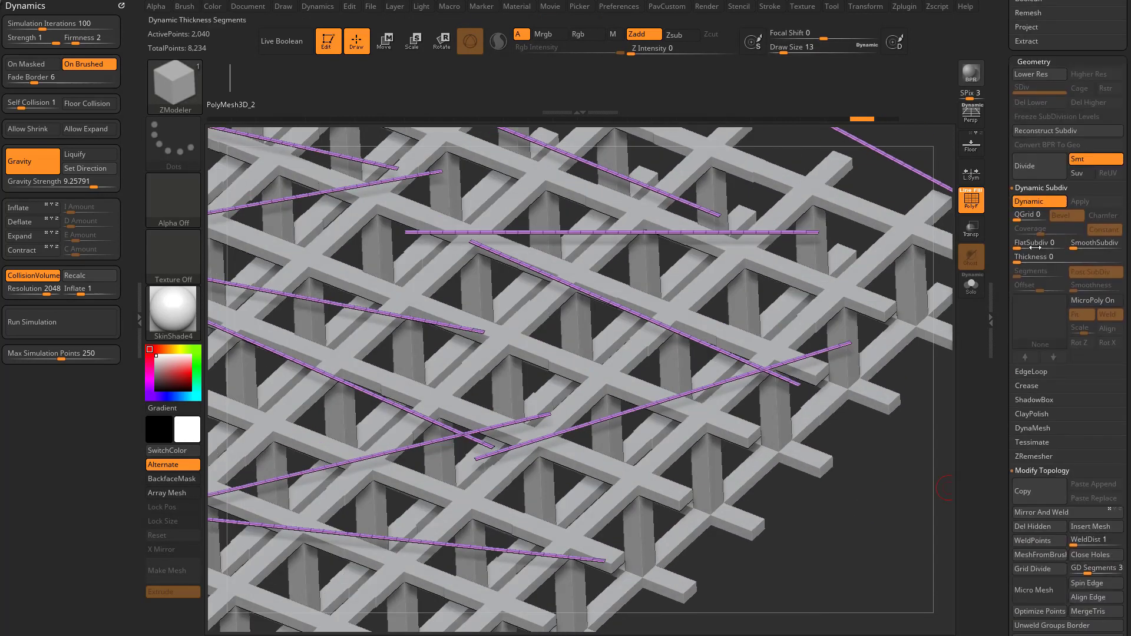
left_click(1077, 247)
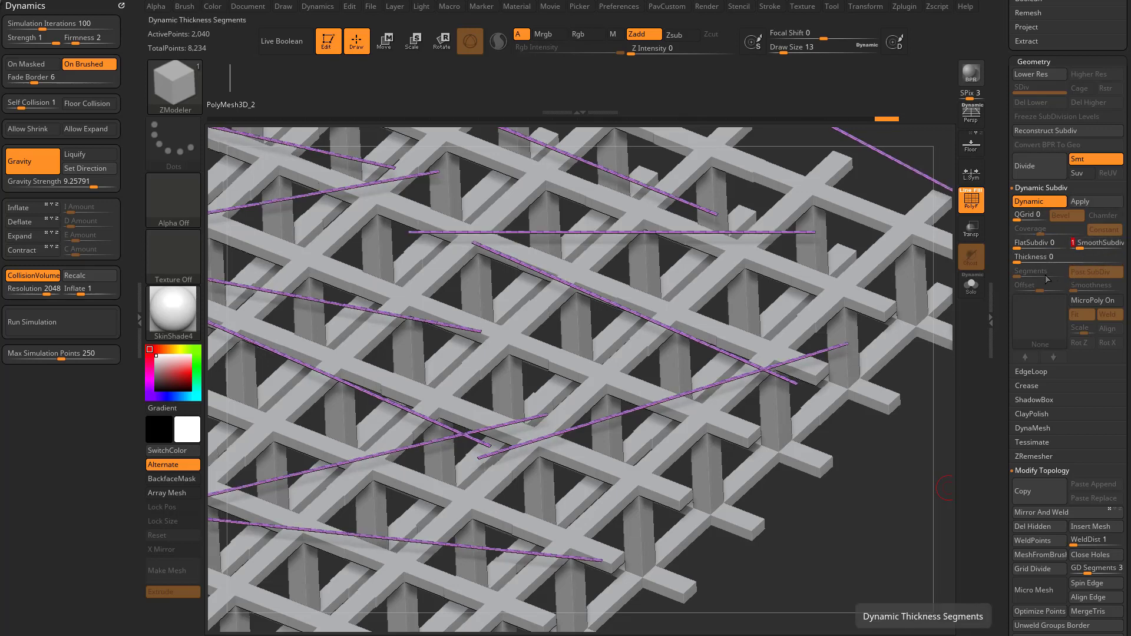
left_click(1026, 257)
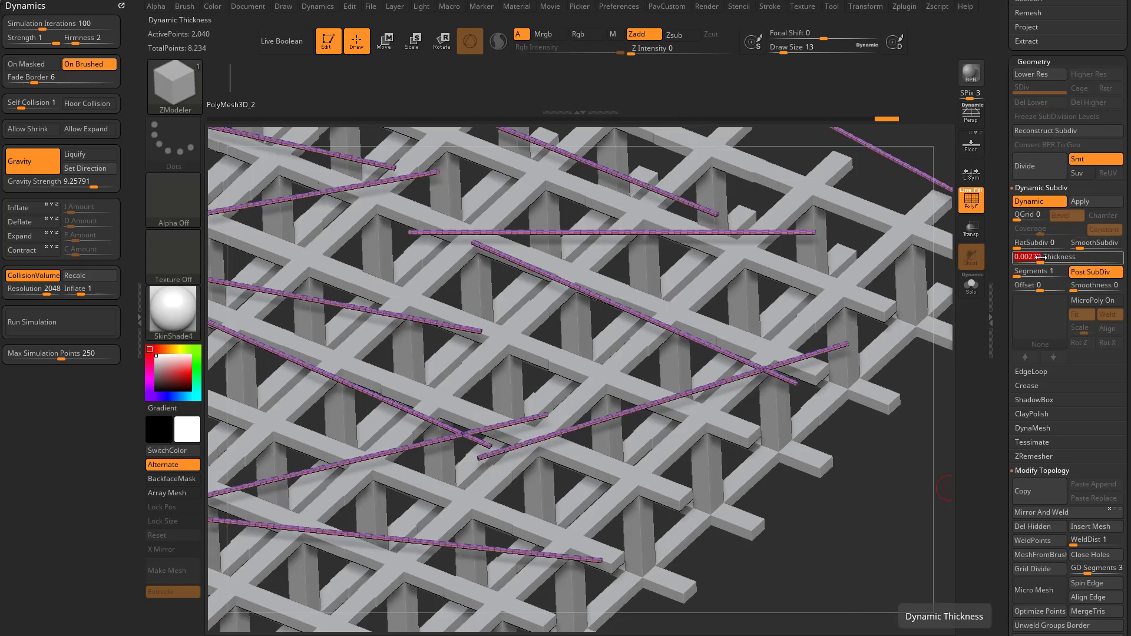
Run the gravity simulation to drape the thickened strips over the lattice and apply their dynamic subdivision as real geometry.
left_click_drag(840, 527, 866, 485, "alt")
left_click(60, 321)
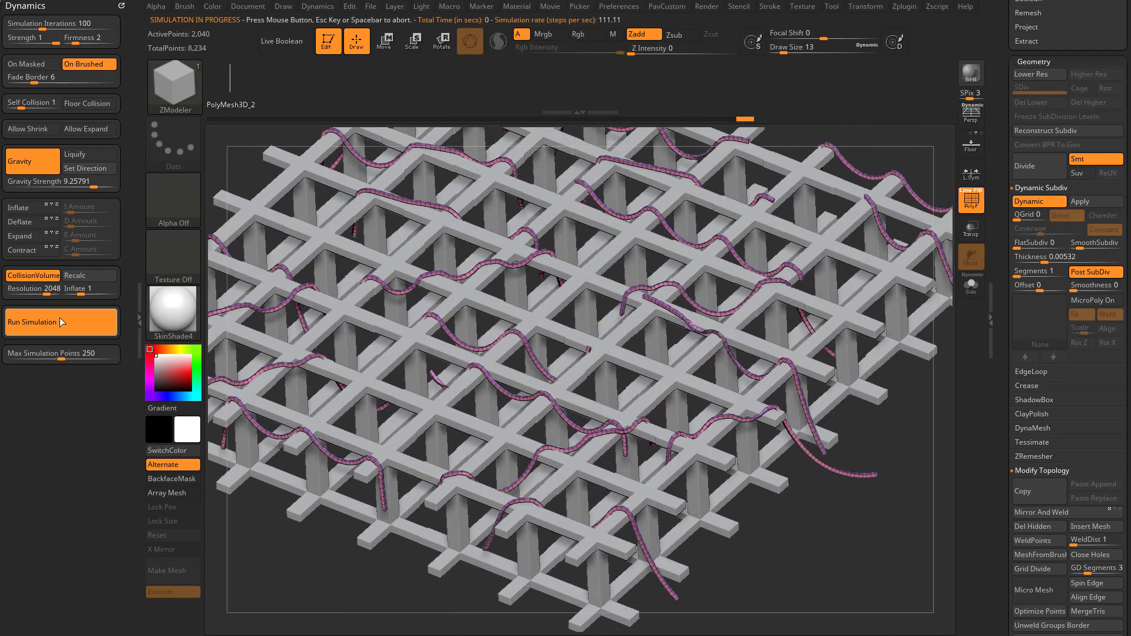
mouse_move(882, 522)
left_mouse_down()
mouse_move(835, 507)
mouse_move(865, 513)
left_mouse_up()
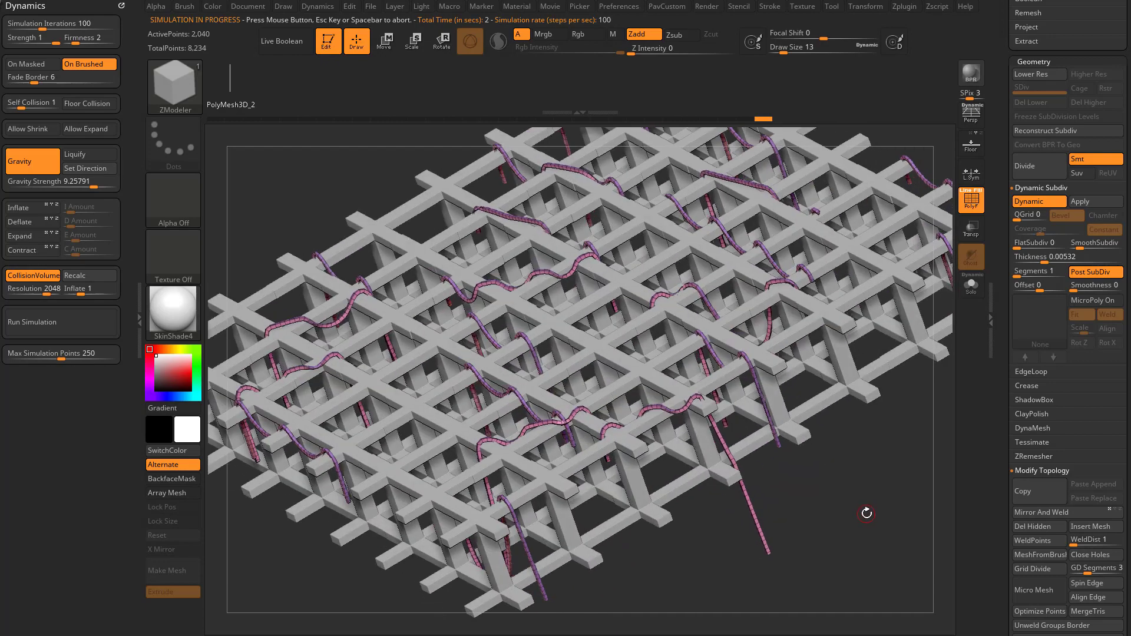
left_click(1076, 203)
left_click_drag(875, 533, 848, 530, "alt")
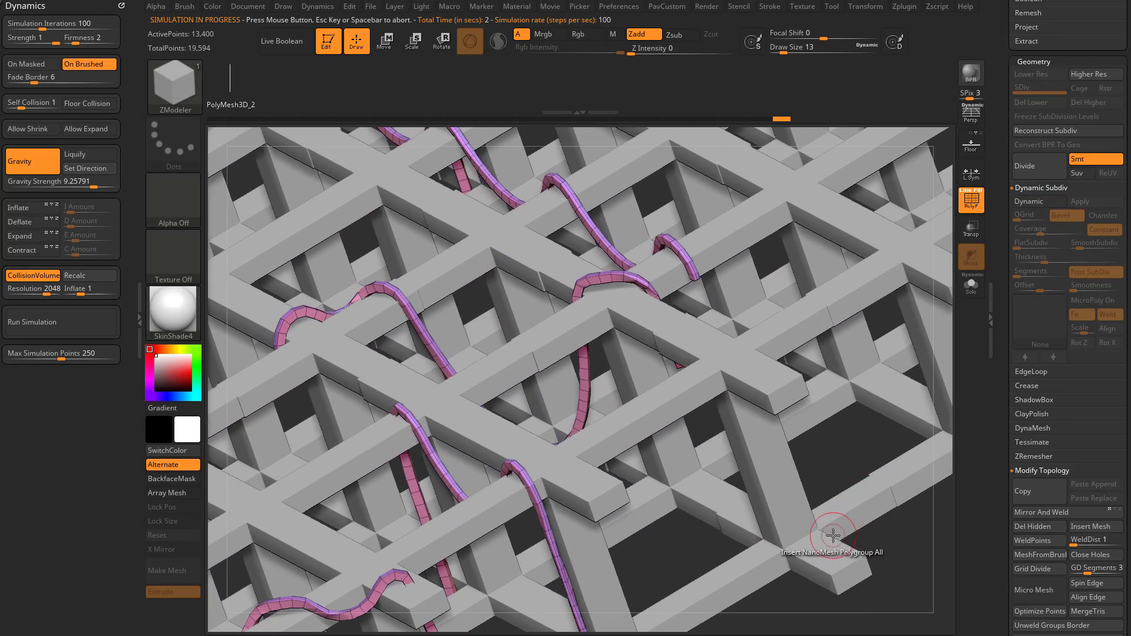
Turn Dynamic subdivision back on for the draped ropes and set Thickness to 0.
left_click_drag(882, 581, 936, 451)
left_click(1028, 202)
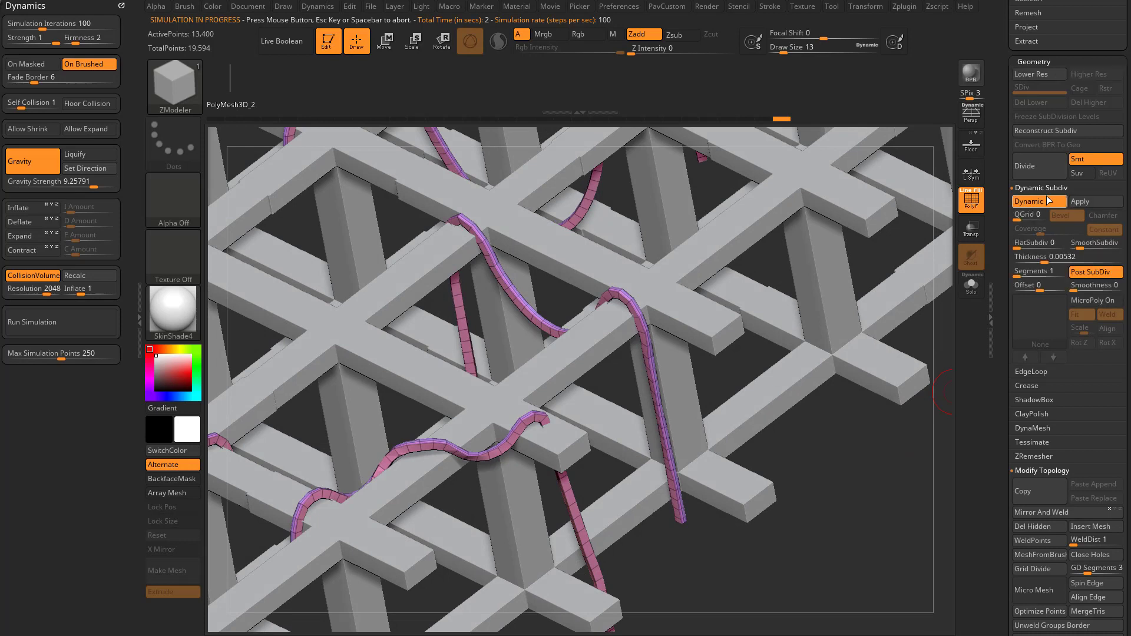
left_click_drag(1054, 257, 1014, 257)
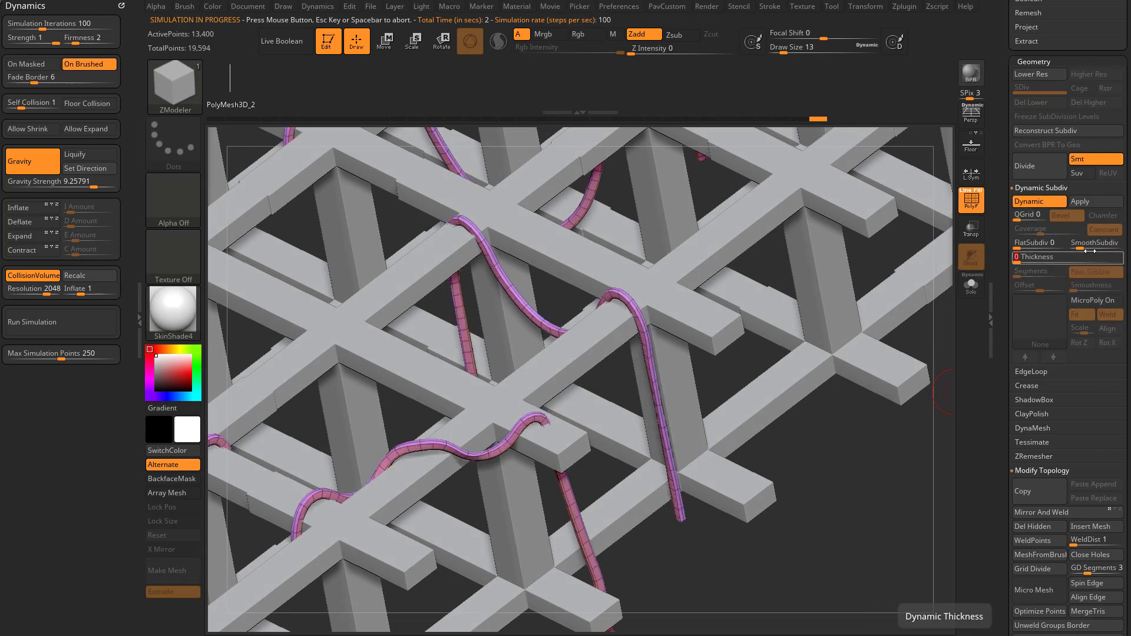
Remove all creases from the ropes and set SmoothSubdiv to 2.
left_click(1026, 386)
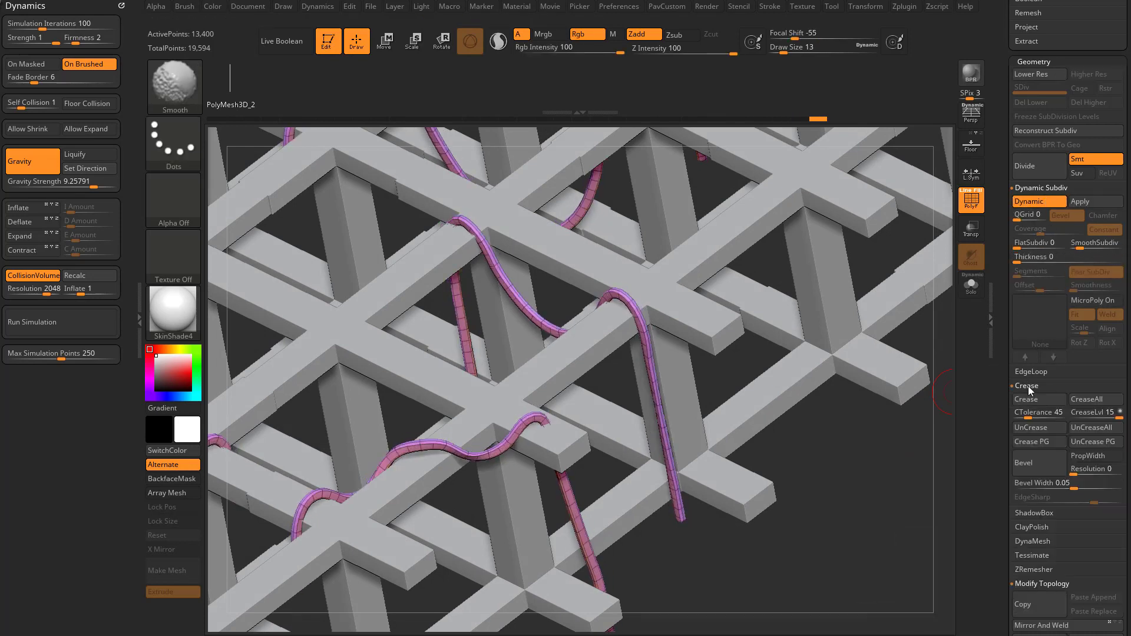
left_click(1085, 430)
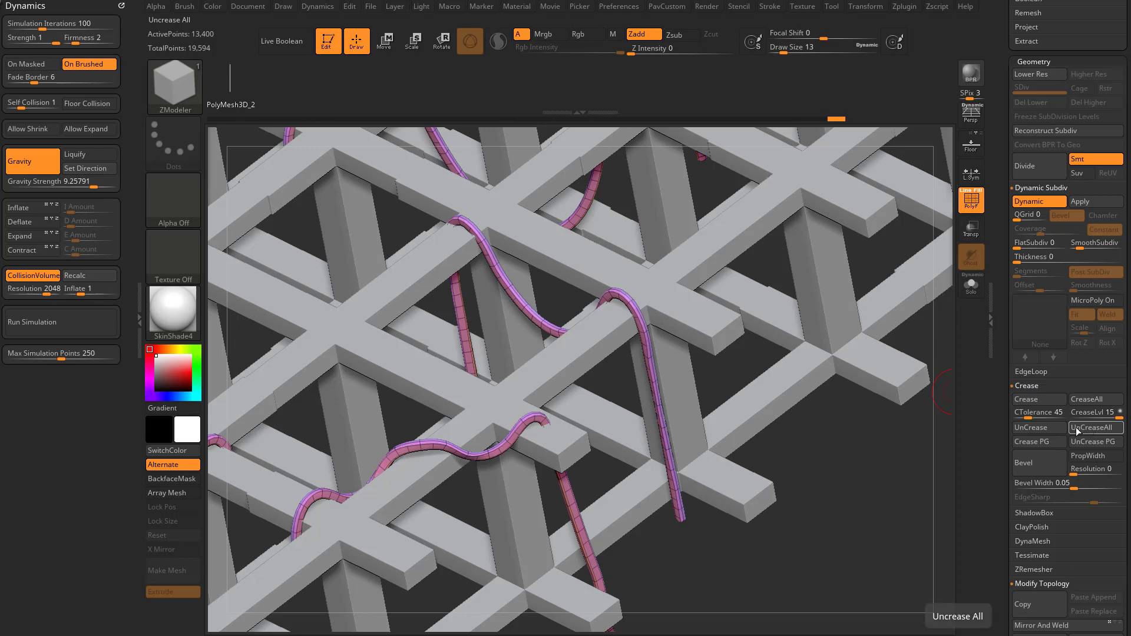
left_click_drag(813, 497, 778, 487)
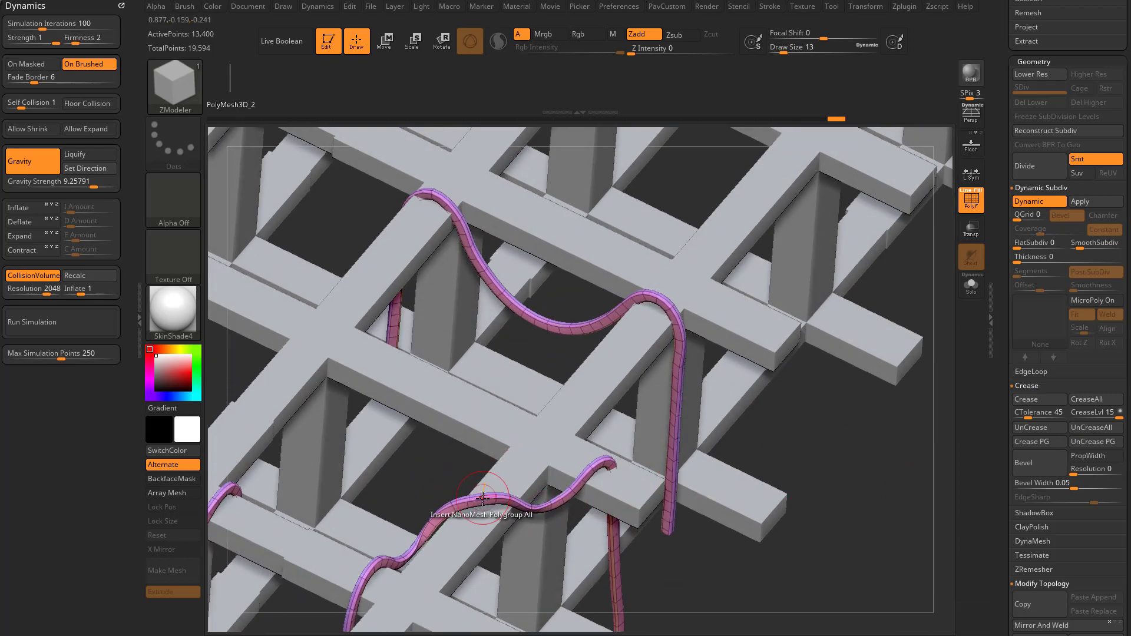
left_click_drag(1079, 244, 1086, 245)
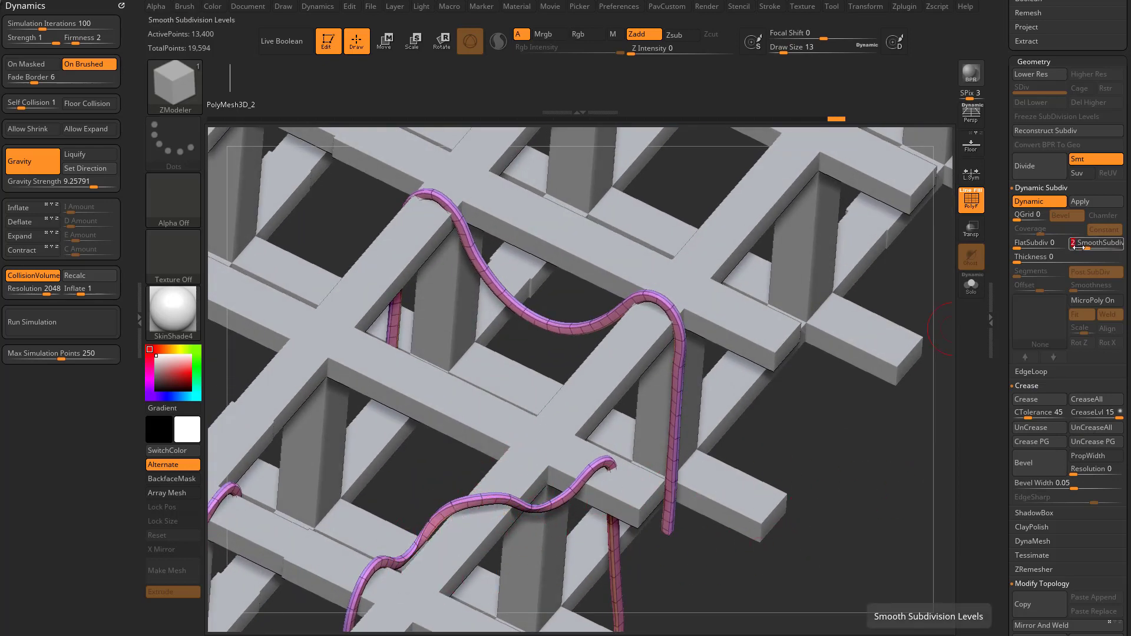
Reduce the draw size to 8 and hide the PolyFrame wireframe to examine the smoothed ropes.
left_click_drag(919, 434, 875, 425)
key("s")
left_click(971, 199)
left_click_drag(818, 488, 853, 321)
left_click_drag(940, 366, 954, 315)
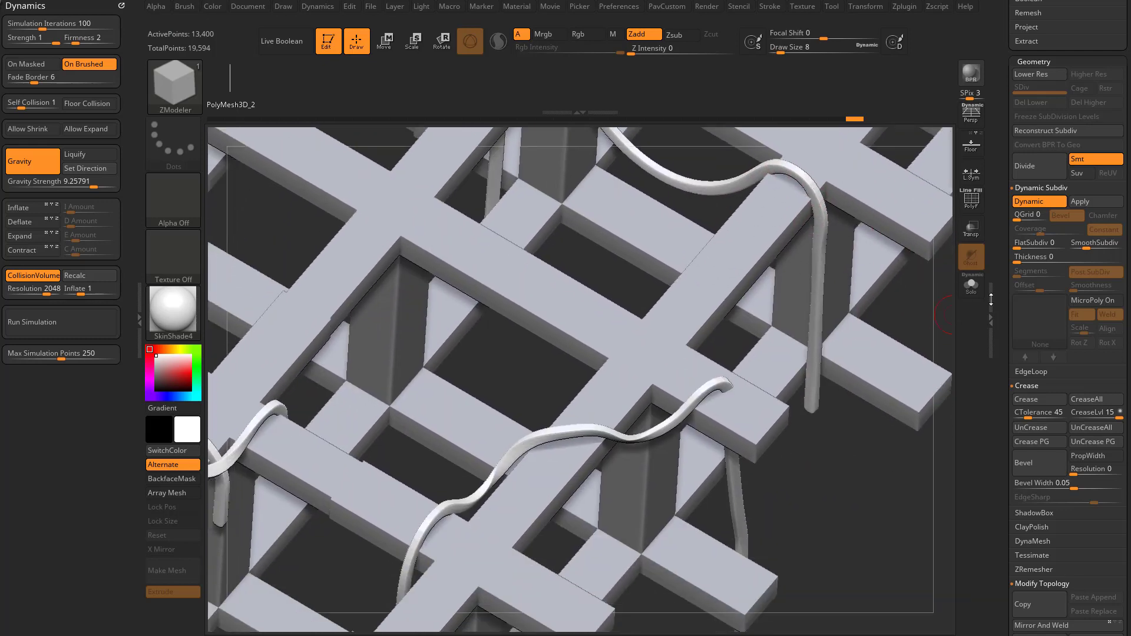
Turn Dynamic subdivision off and show the PolyFrame again to examine the ropes' base topology.
left_click(1057, 203)
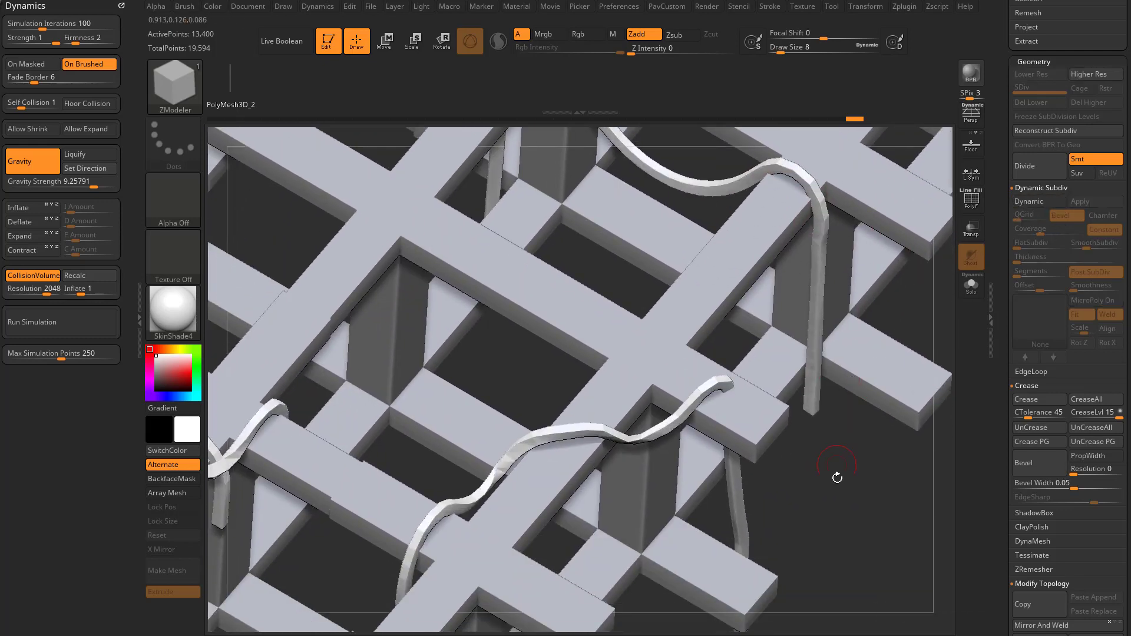
left_click_drag(837, 477, 848, 454)
left_click(970, 200)
left_click_drag(907, 412, 737, 399)
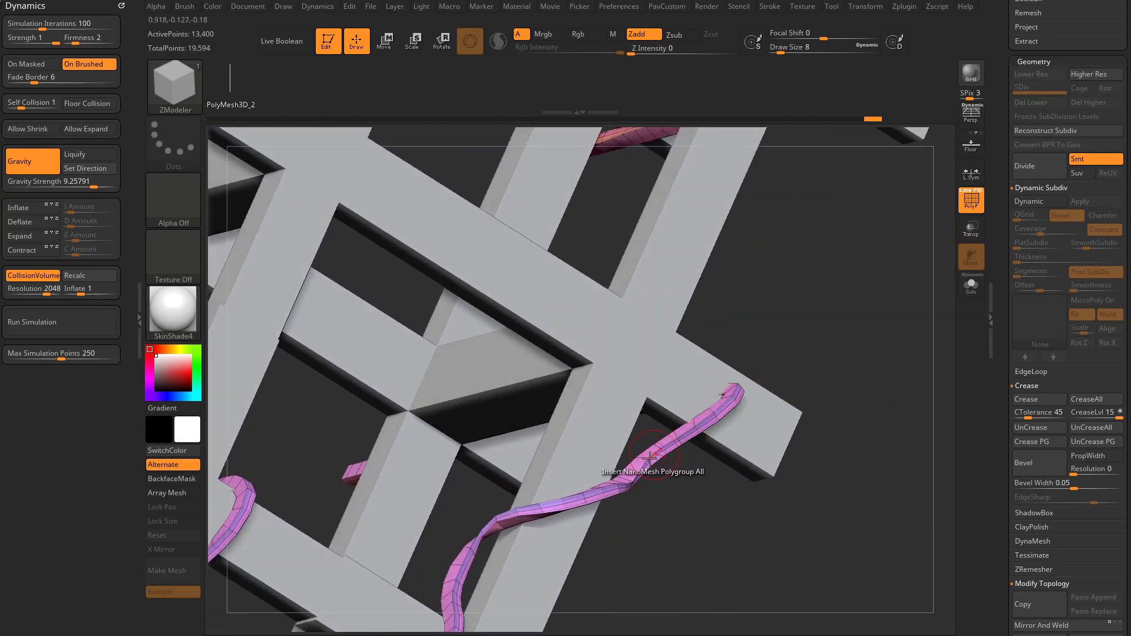
left_click_drag(835, 459, 758, 563, "alt")
left_click_drag(892, 230, 864, 439, "alt")
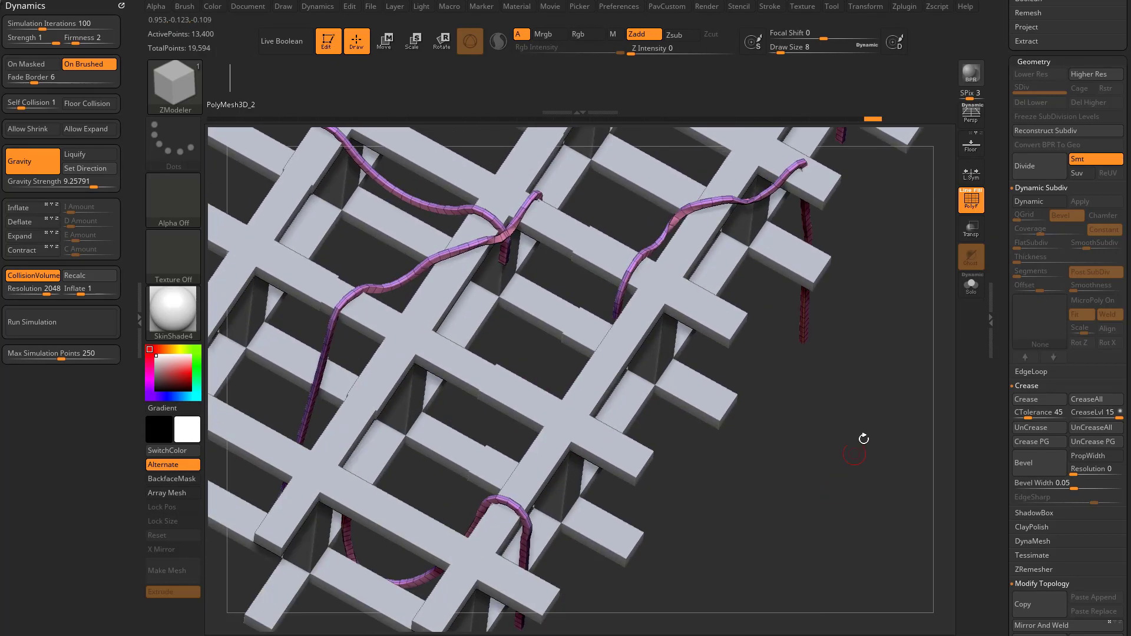
Turn Dynamic subdivision back on and set the ropes' Thickness to 0.00532.
left_click(1041, 203)
left_click_drag(896, 371, 911, 331, "alt")
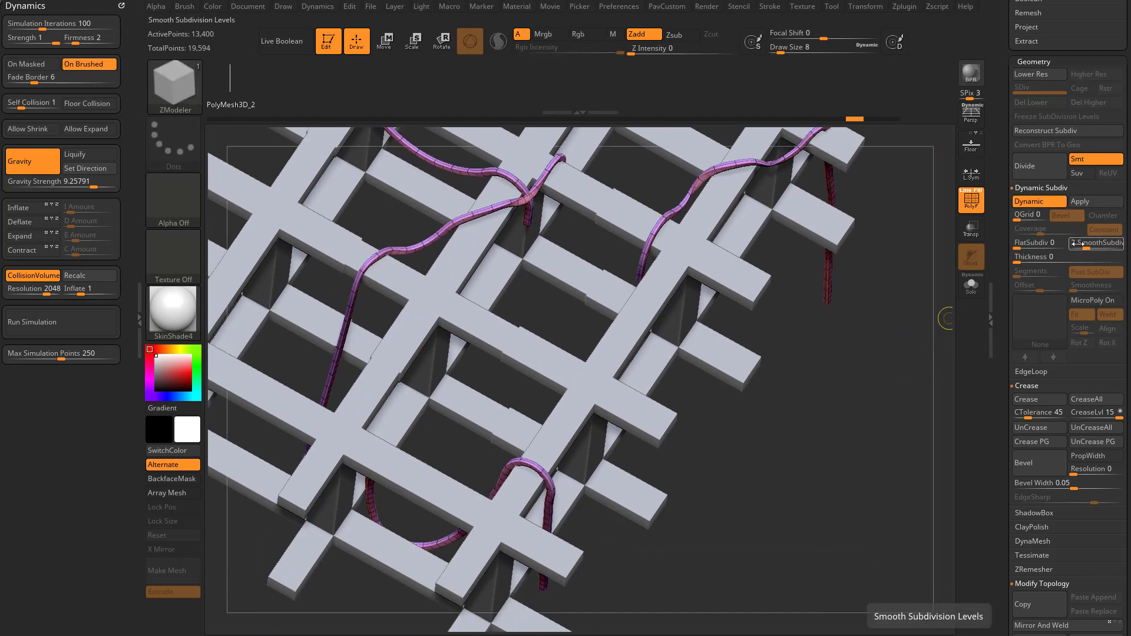
mouse_move(1052, 254)
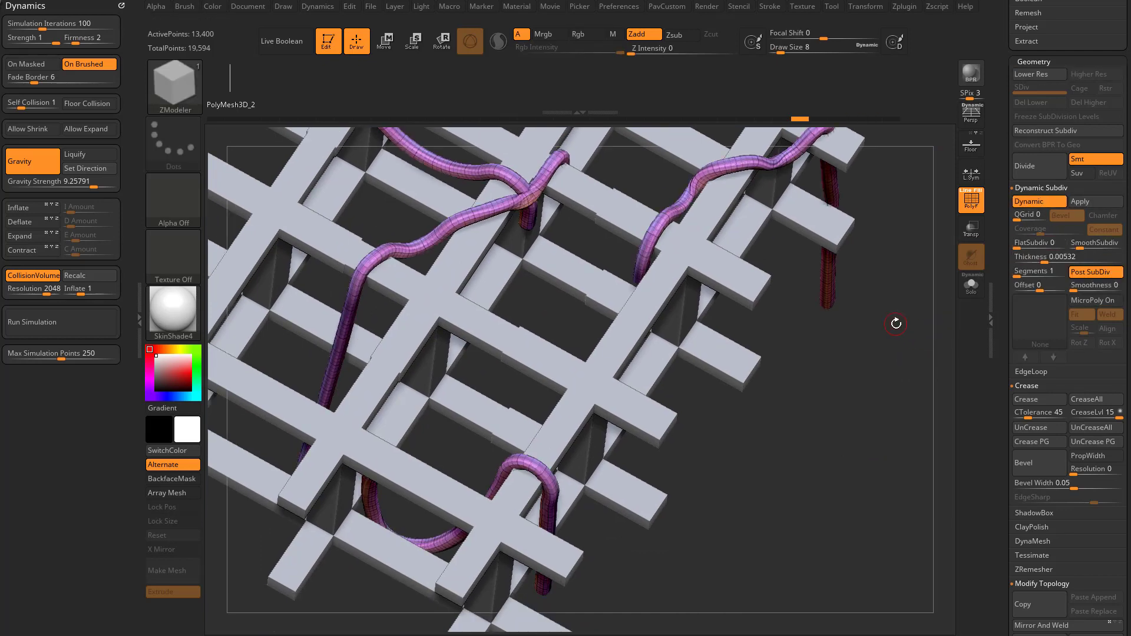
left_click(1031, 202)
left_click(1031, 202)
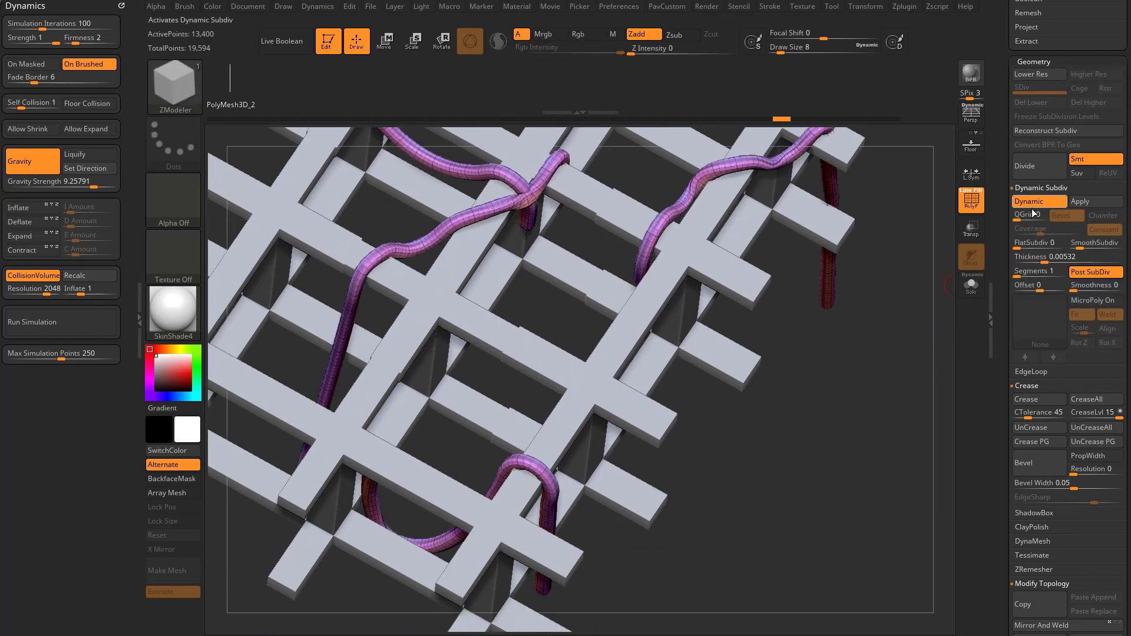
Undo back to the straight, unapplied strips and rerun the gravity simulation to drape them over the lattice.
left_click(1036, 204)
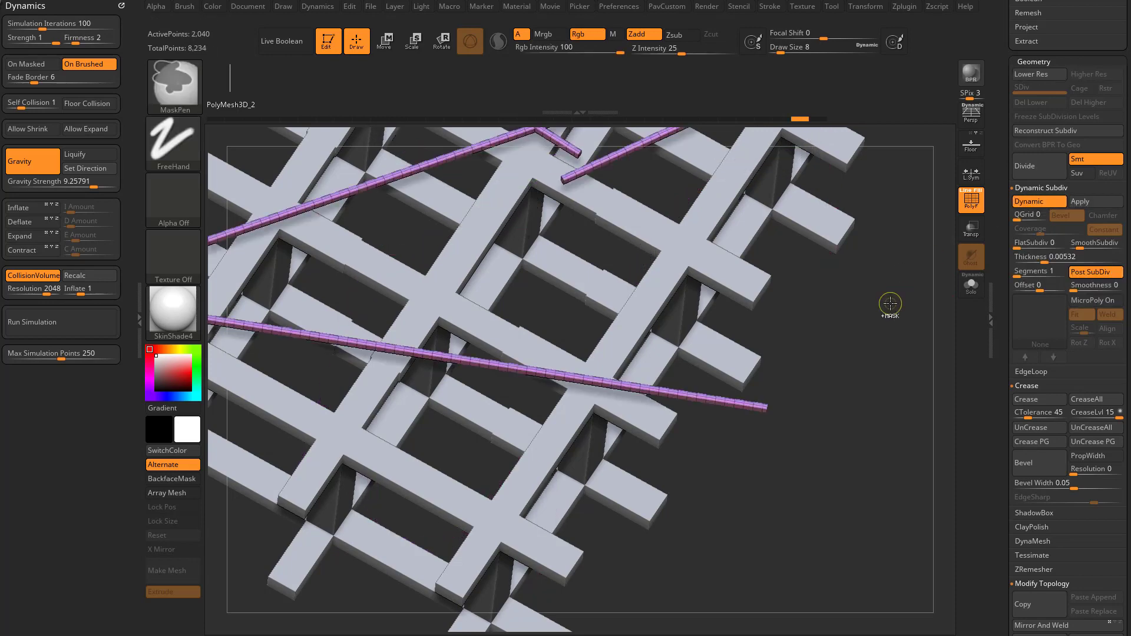
left_click_drag(907, 277, 862, 429)
left_click(1051, 203)
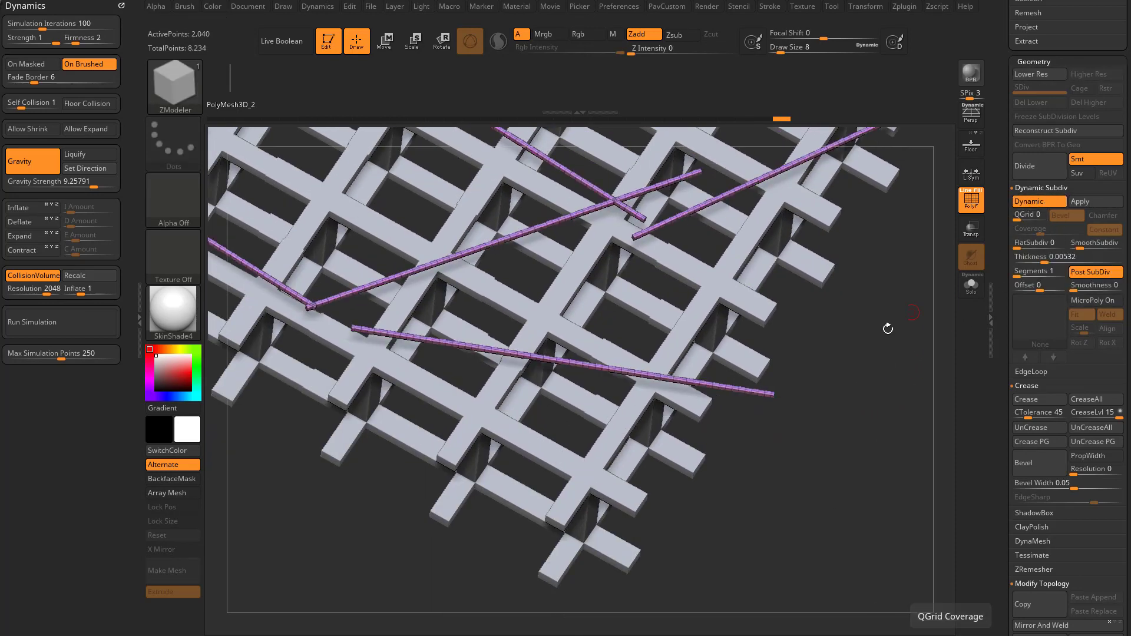
left_click(59, 323)
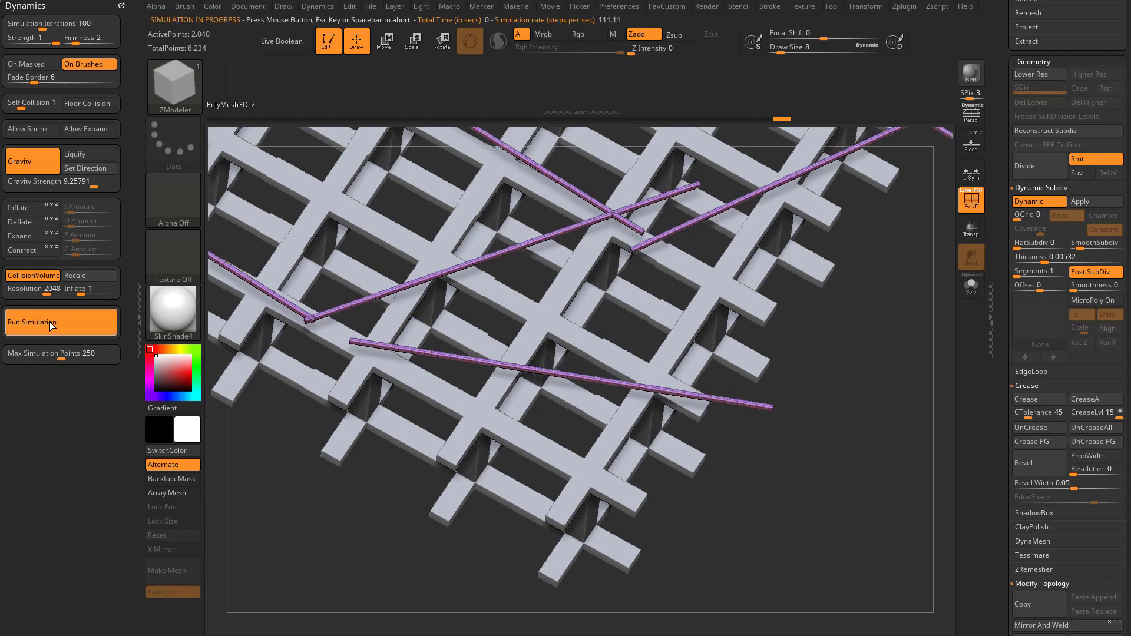
left_click_drag(835, 413, 869, 413)
Turn off Dynamic subdivision and create curves along the draped strips with Frame Mesh set to Polygroups.
left_click(1022, 205)
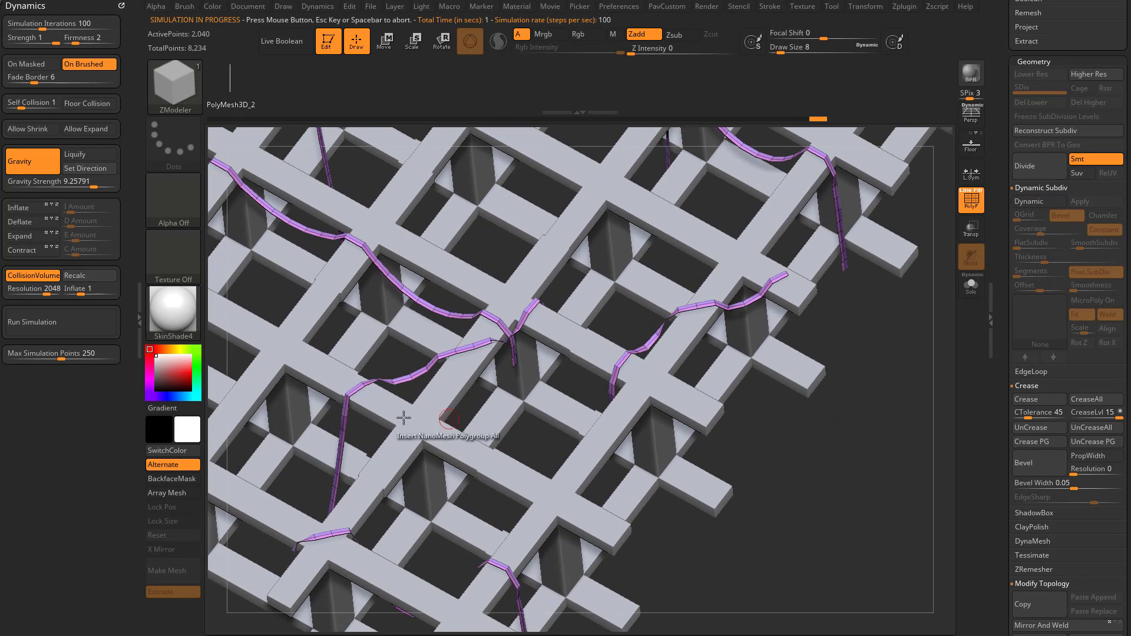
left_click_drag(883, 458, 809, 423, "alt")
mouse_move(770, 571)
left_mouse_down()
mouse_move(862, 396)
mouse_move(830, 522)
mouse_move(922, 271)
left_mouse_up()
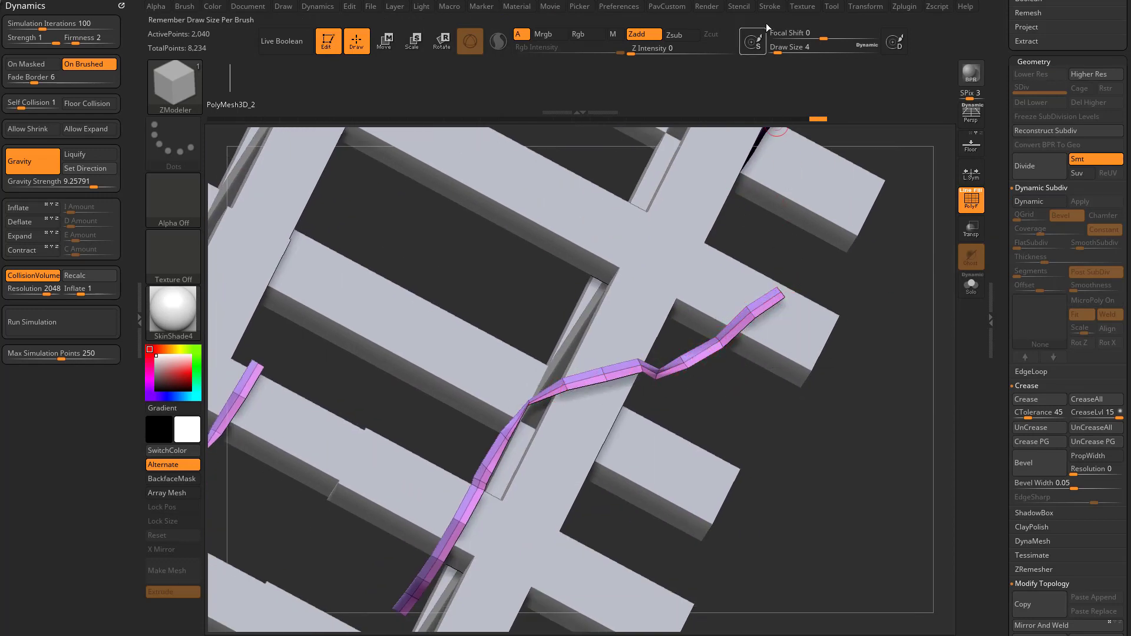
left_click(771, 6)
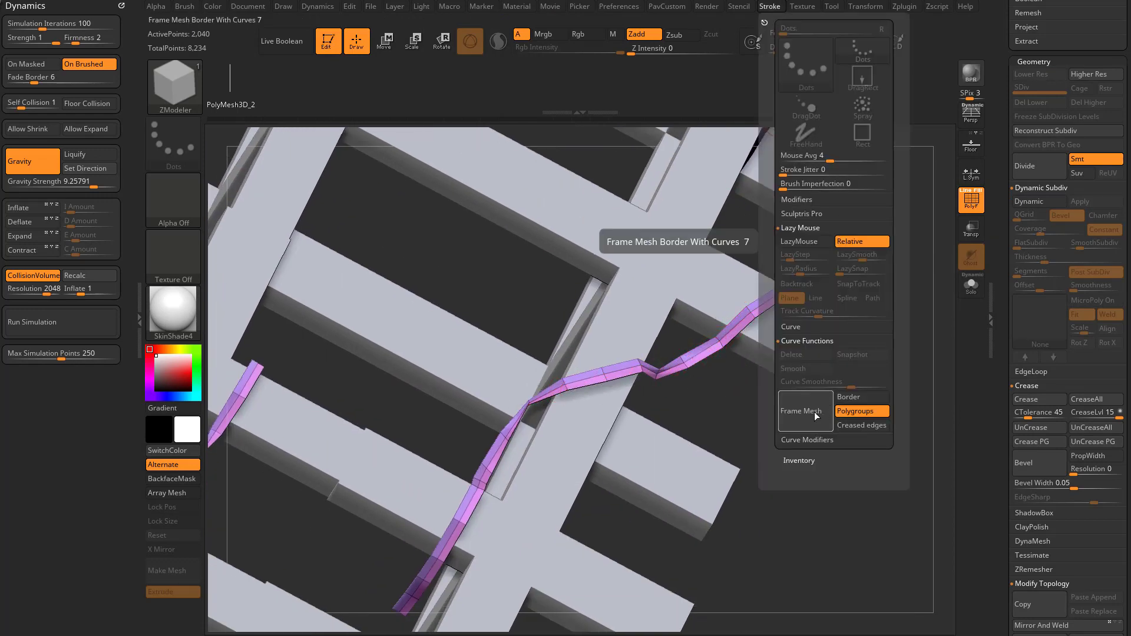
left_click(830, 429)
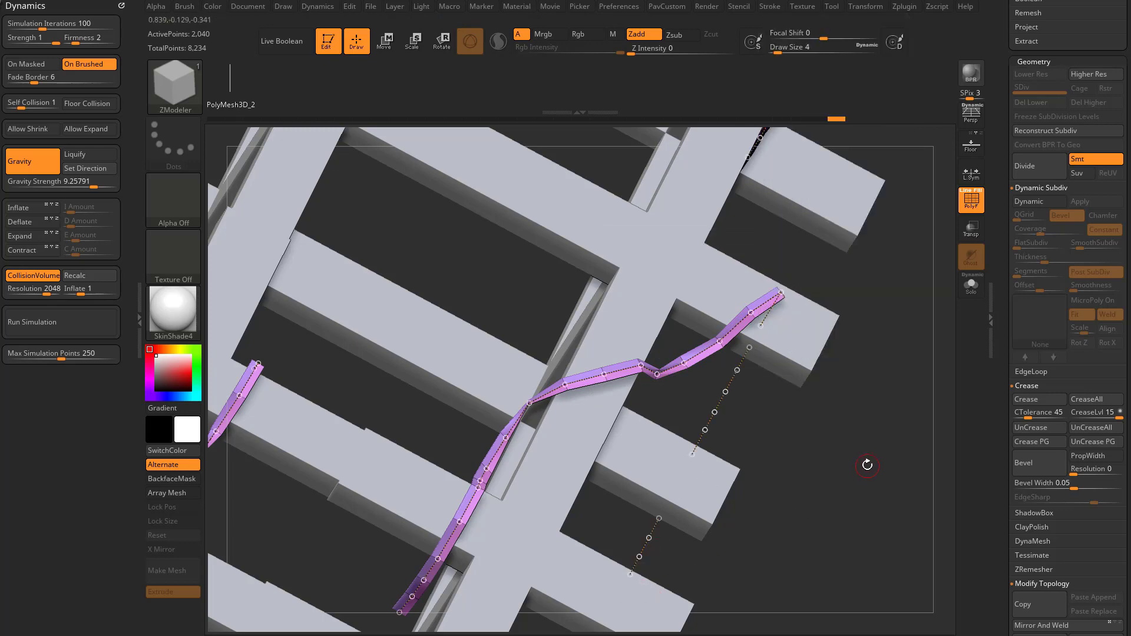
Select the IMM Curve brush with the Necklace Link mesh and apply it along the framed curves.
key("b")
key("i")
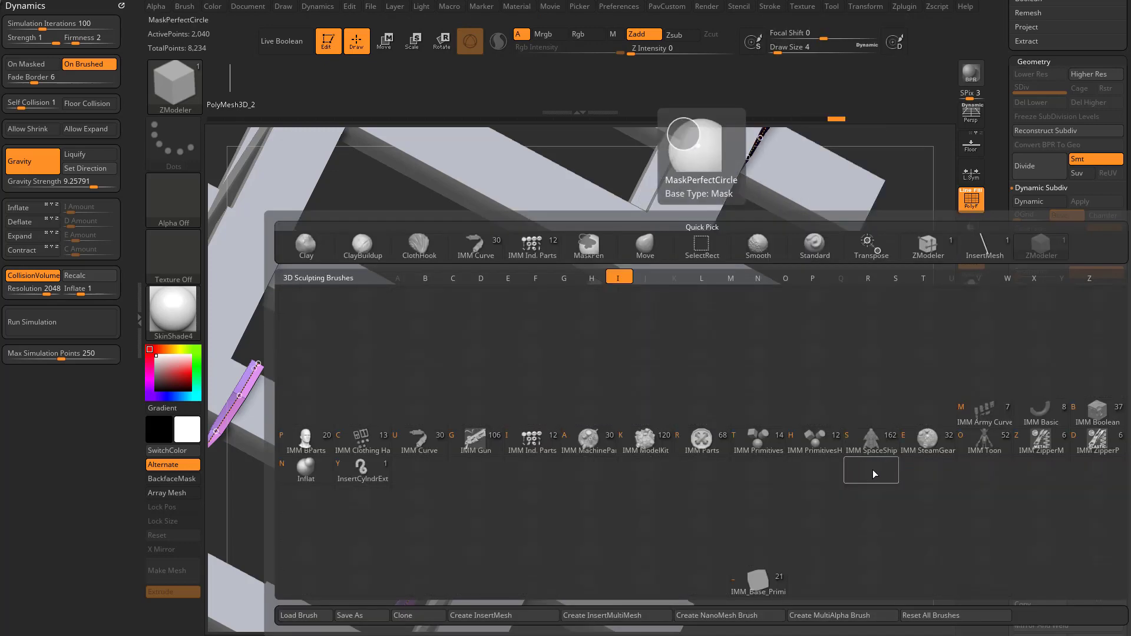
key("u")
key("m")
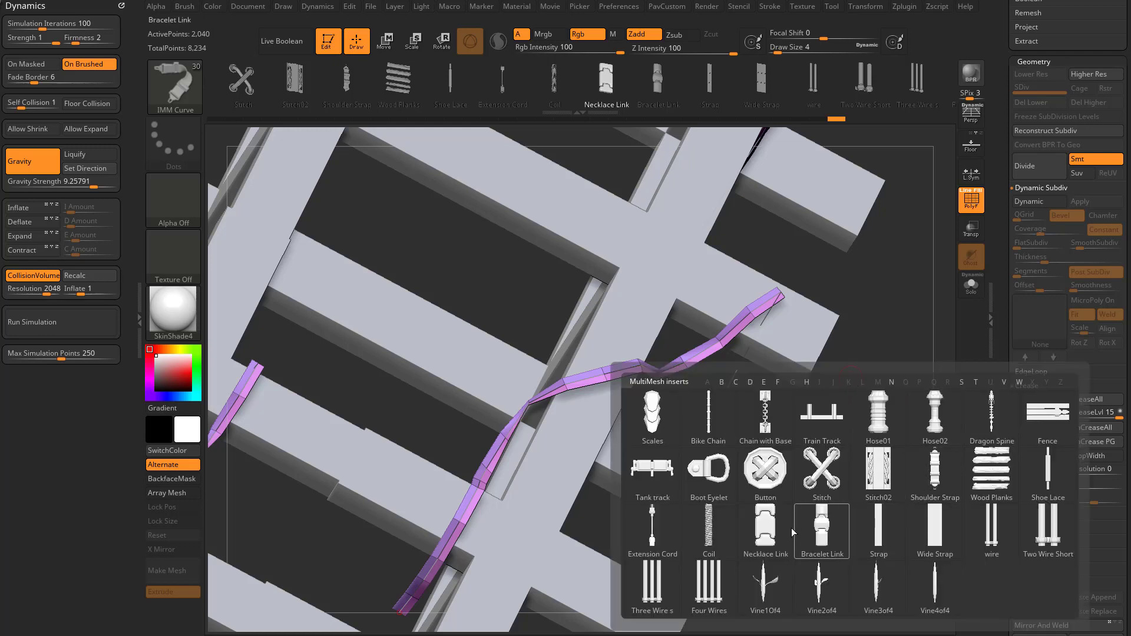
left_click(768, 528)
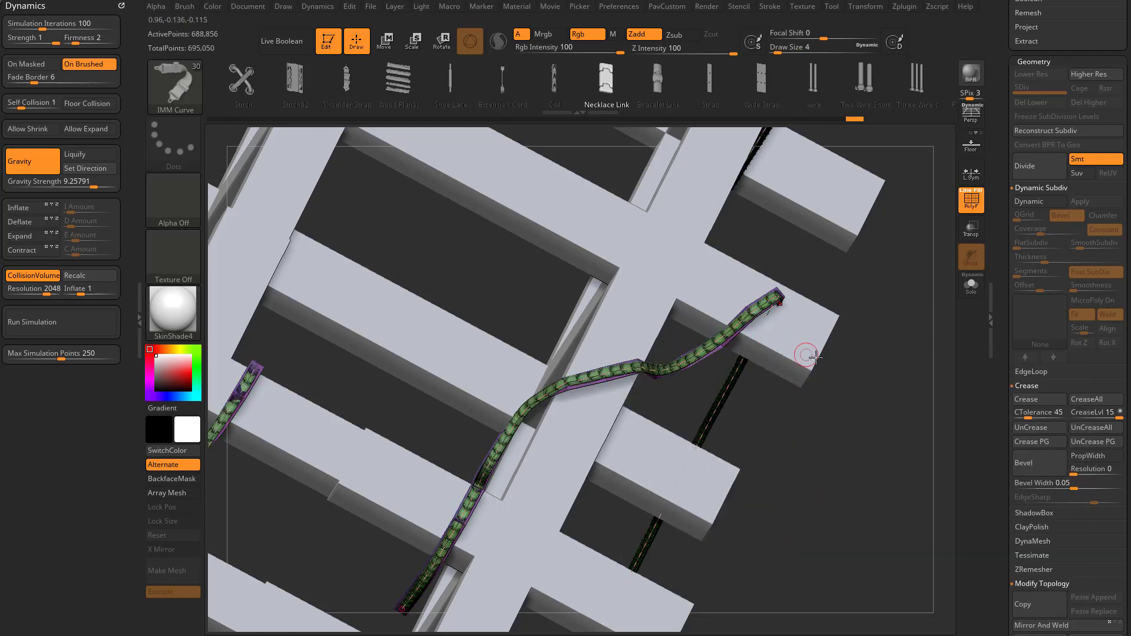
Turn off the polyframe, set the Draw Size to 13 and update the framed curves to resize the Necklace Link chains.
left_click_drag(881, 400, 786, 289, "alt")
left_click(970, 200)
mouse_move(921, 265)
left_mouse_down()
mouse_move(845, 282)
mouse_move(868, 369)
mouse_move(892, 372)
left_mouse_up()
key("s")
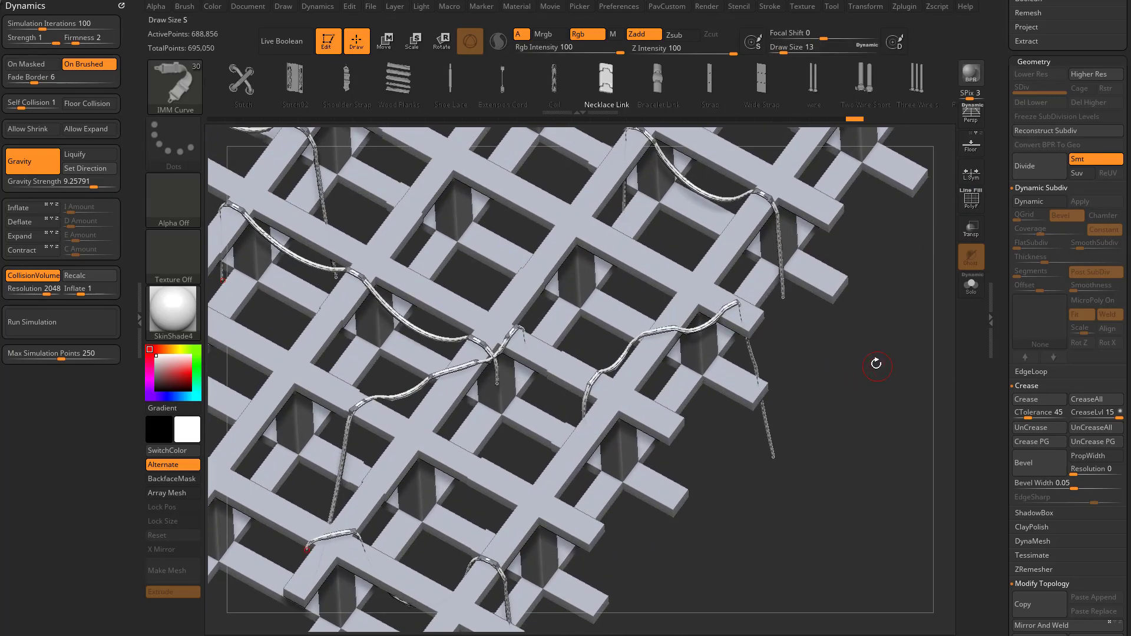
left_click(722, 316)
key("s")
mouse_move(849, 341)
left_mouse_down("alt")
mouse_move(860, 353)
mouse_move(871, 306)
mouse_move(848, 369)
mouse_move(869, 403)
left_mouse_up("alt")
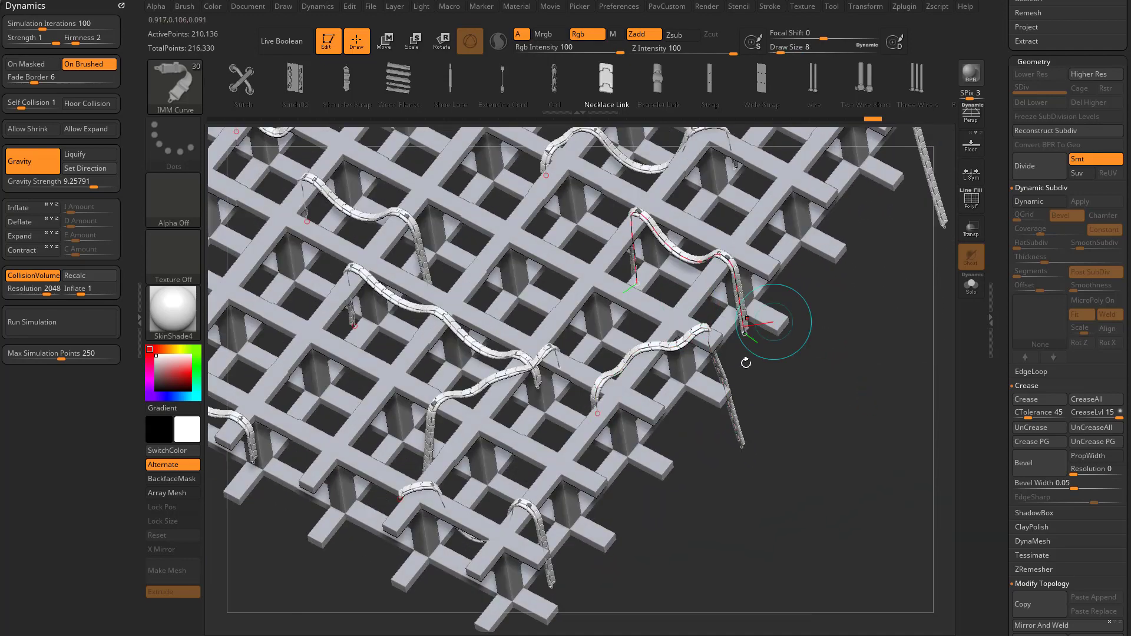
Examine the Necklace Link chains draped over the lattice from several angles.
left_click_drag(820, 365, 819, 424)
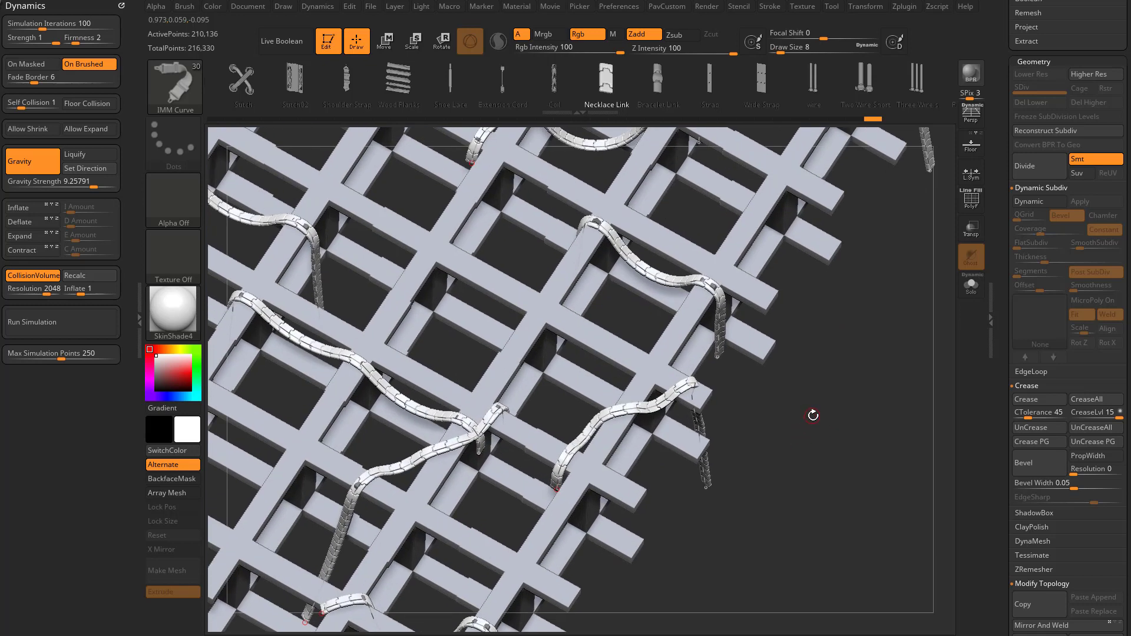
left_click_drag(815, 368, 809, 401)
left_click_drag(997, 317, 998, 320)
scroll(998, 321, "up", 3)
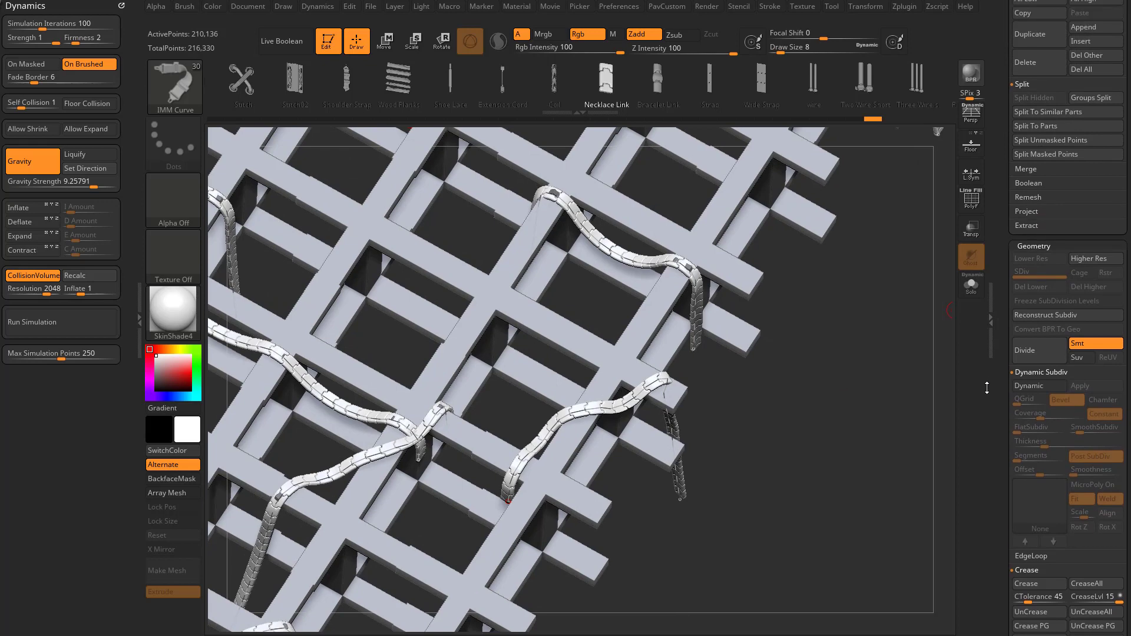
scroll(987, 387, "down", 1)
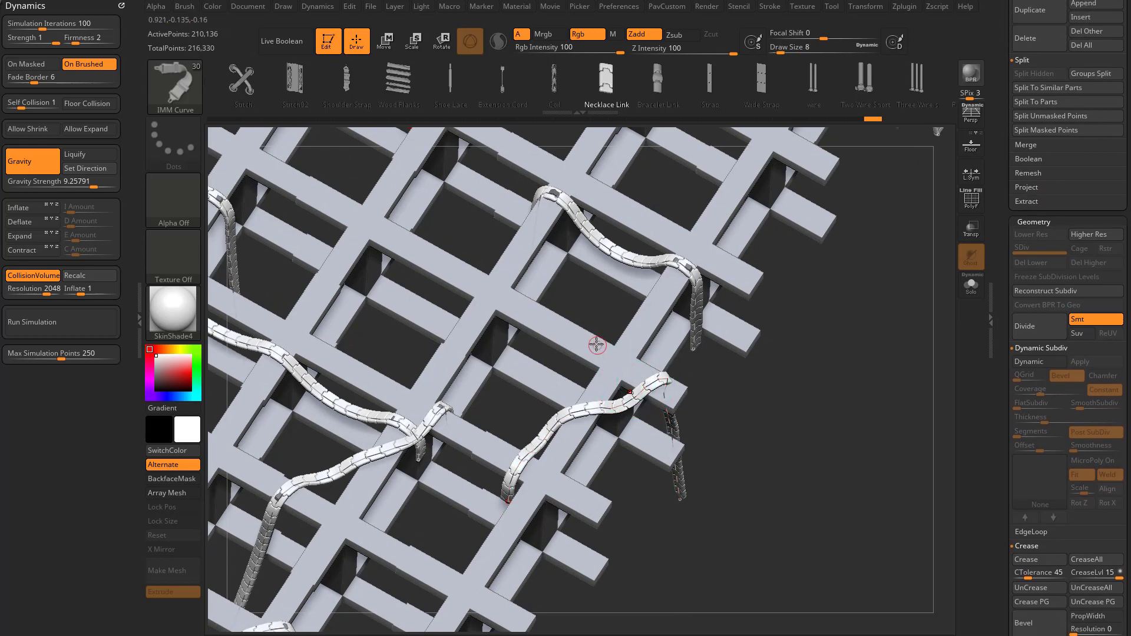
left_click_drag(820, 419, 626, 380)
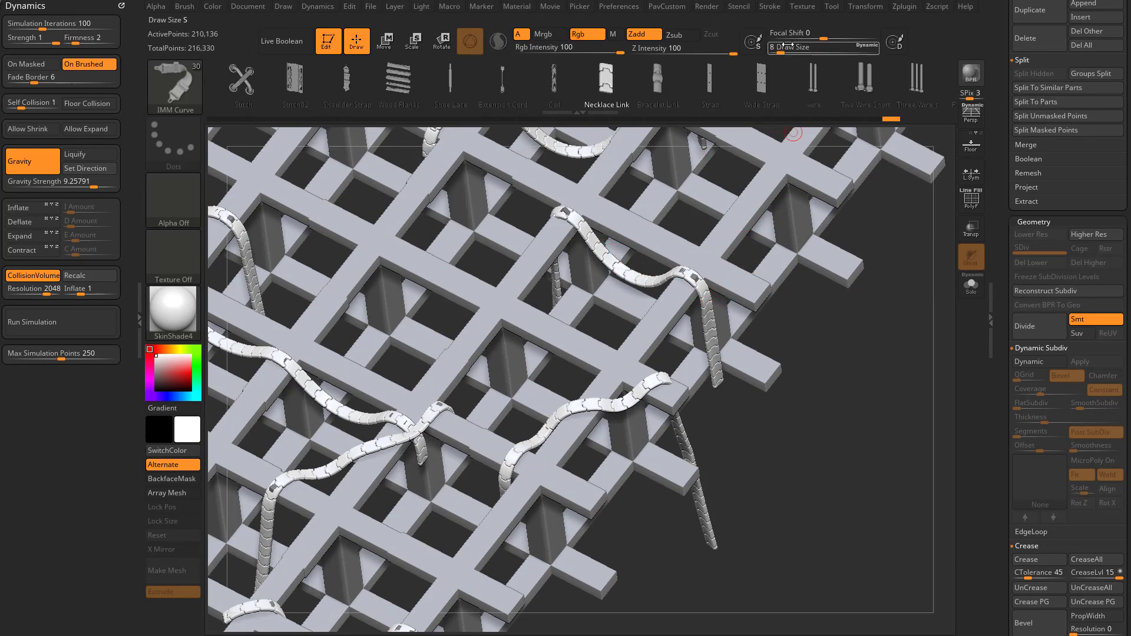
left_click(770, 7)
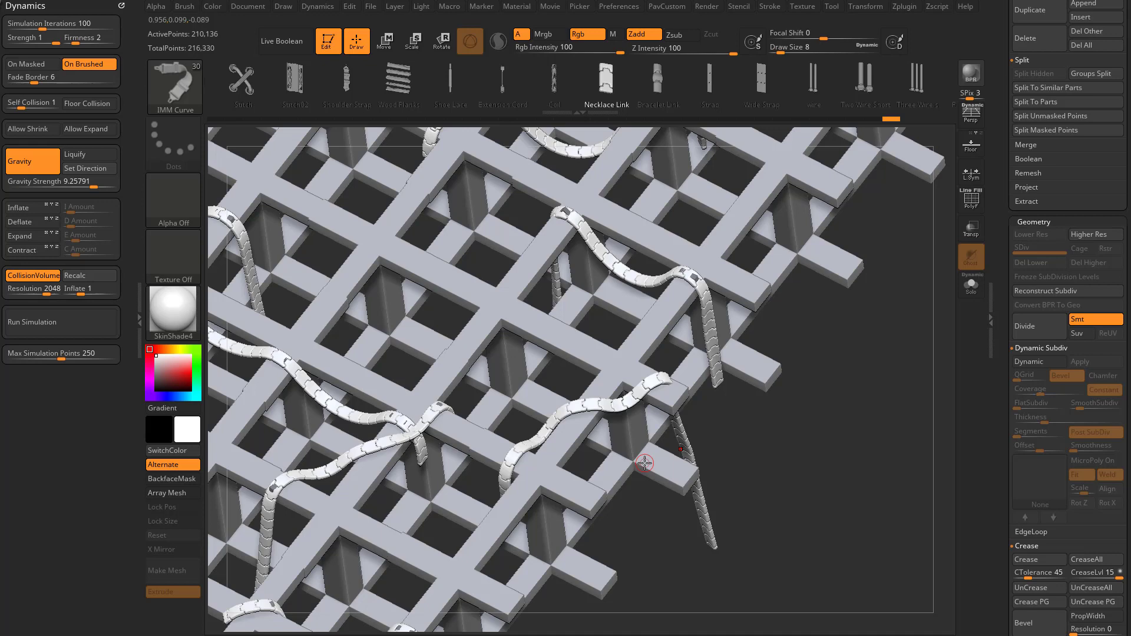
left_click_drag(791, 404, 815, 422)
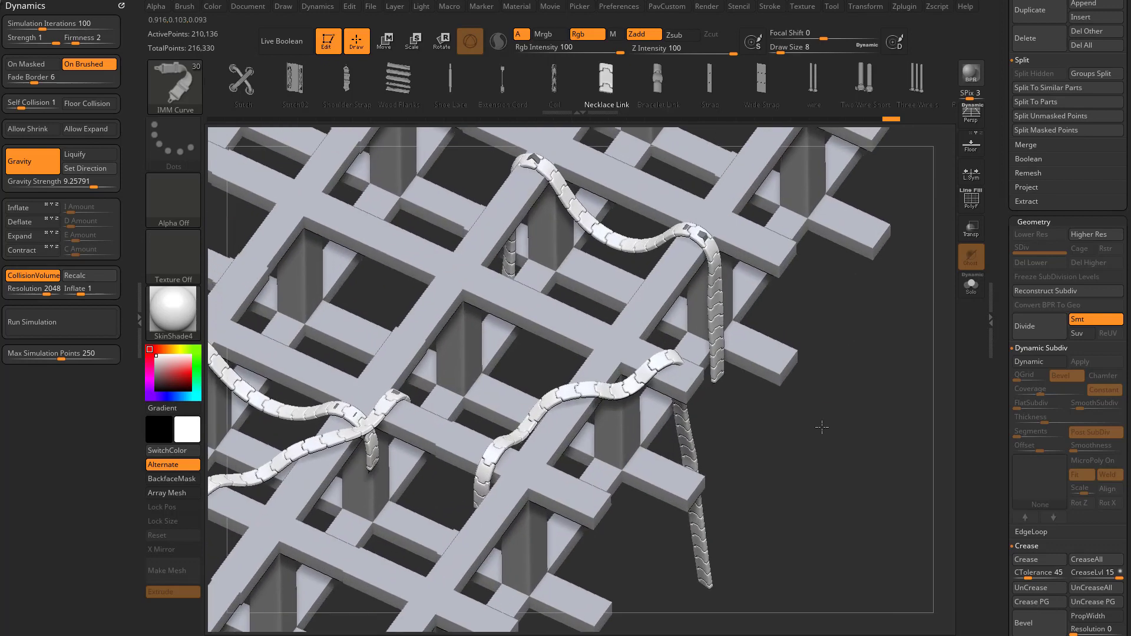
Isolate the chains and strips in Solo mode and split the inserted chains from the strips into a separate subtool.
left_click(970, 285)
left_click_drag(871, 291, 649, 354)
left_click_drag(1026, 61, 1027, 236)
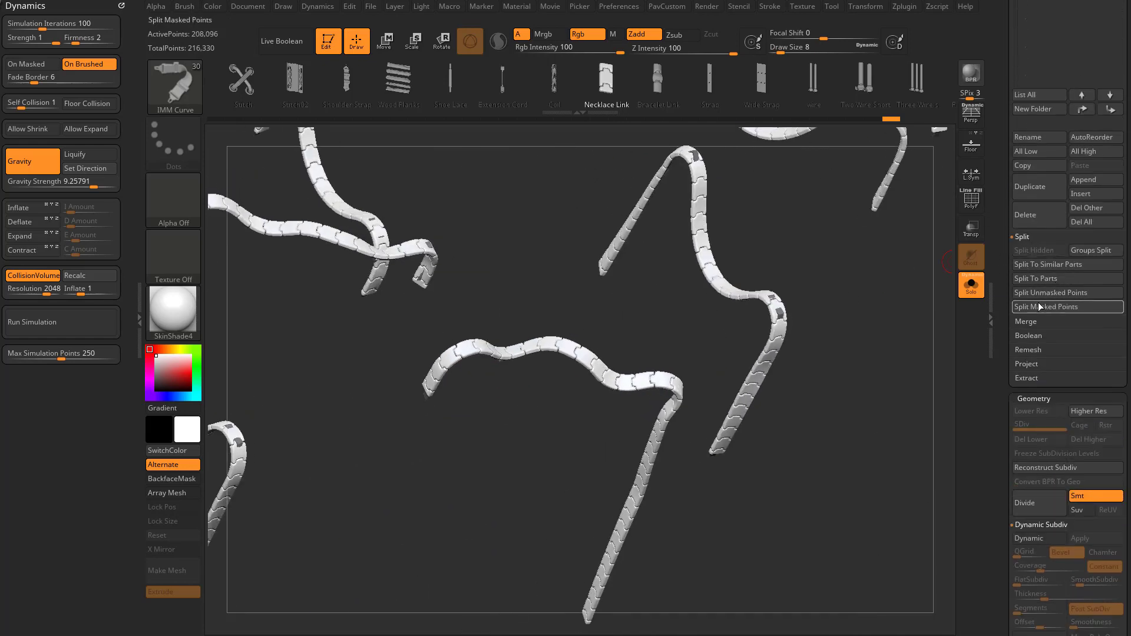
scroll(993, 286, "up", 10)
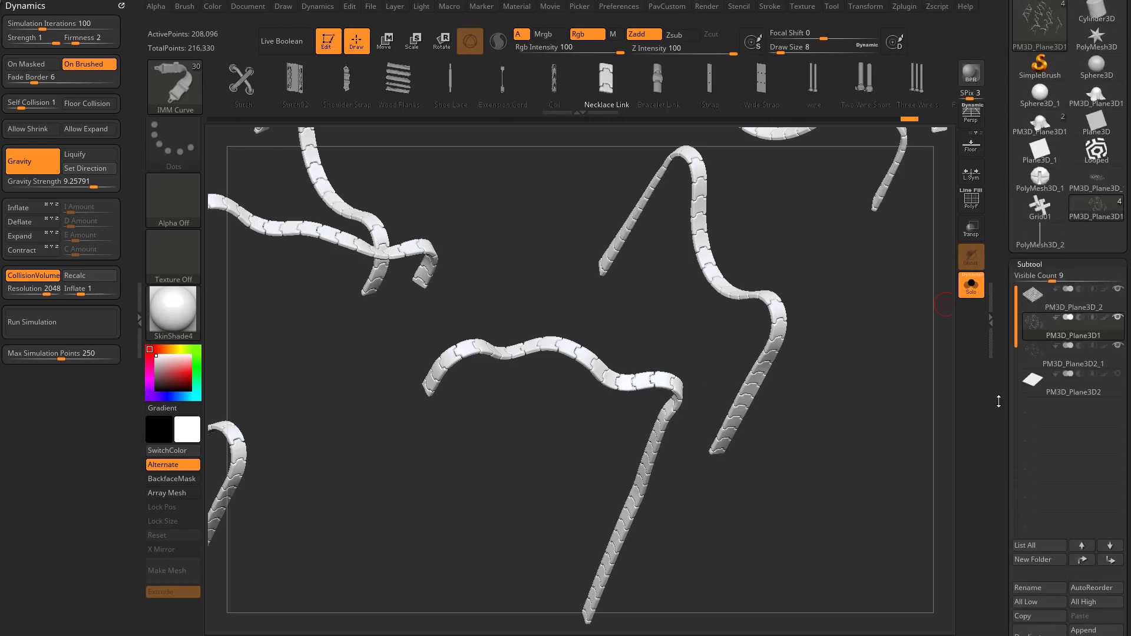
Turn on the polyframe, compare the separated chain and strip subtools, and make strip subtool PM3D_Plane3D2_1 active.
left_click(1064, 362)
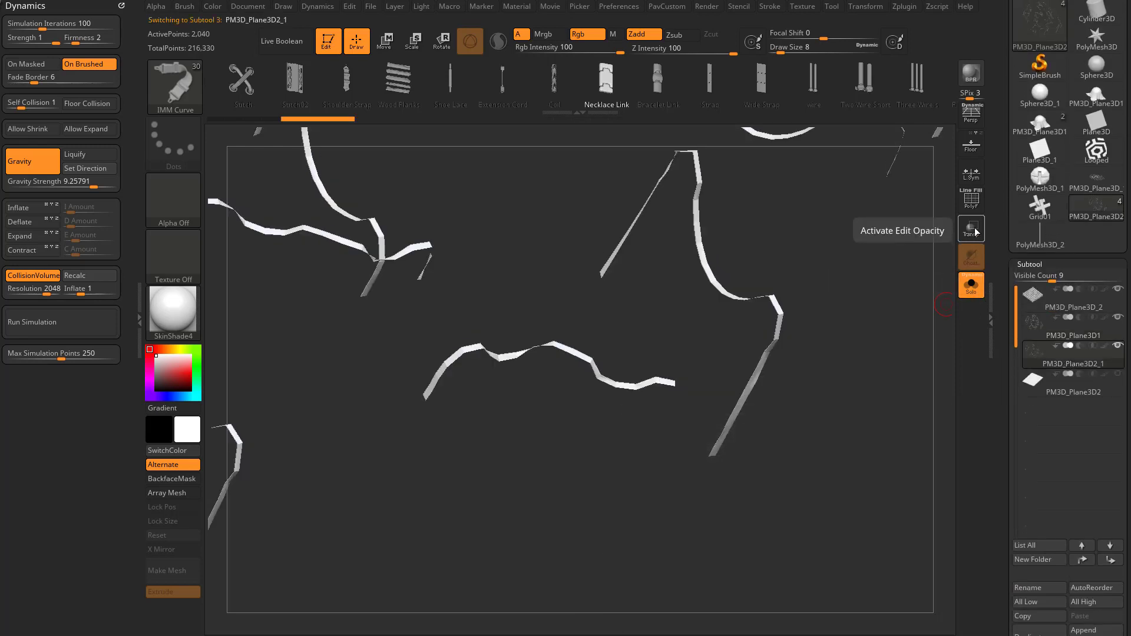
left_click(970, 200)
left_click_drag(900, 305, 886, 335, "alt")
left_click(1066, 331)
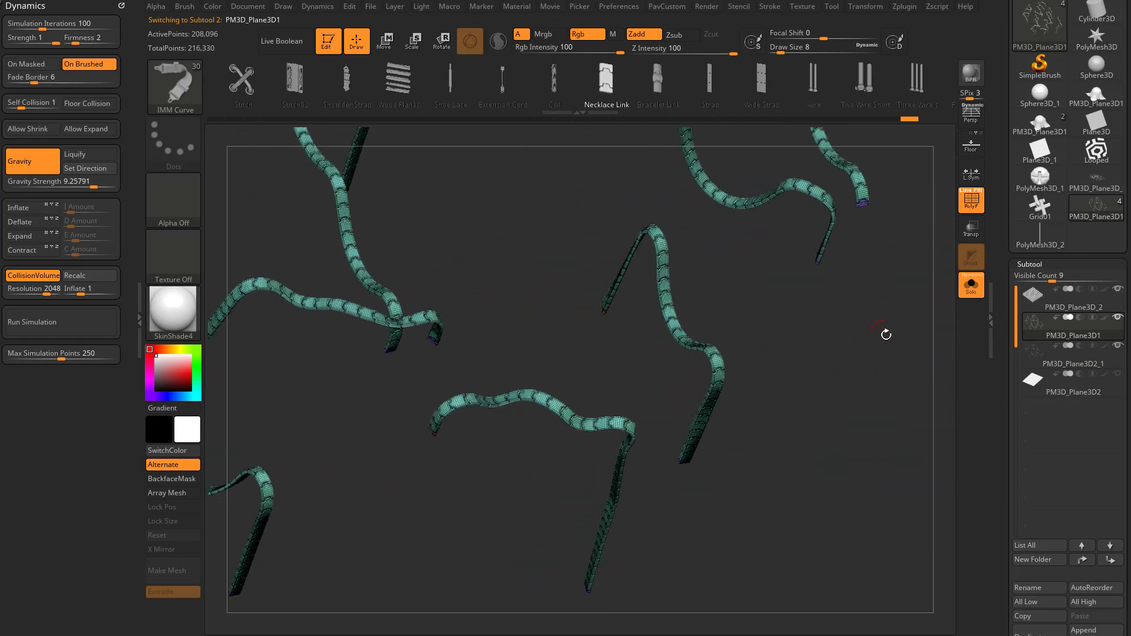
left_click(1072, 353)
mouse_move(863, 383)
left_mouse_down()
mouse_move(838, 379)
mouse_move(813, 326)
mouse_move(875, 365)
left_mouse_up()
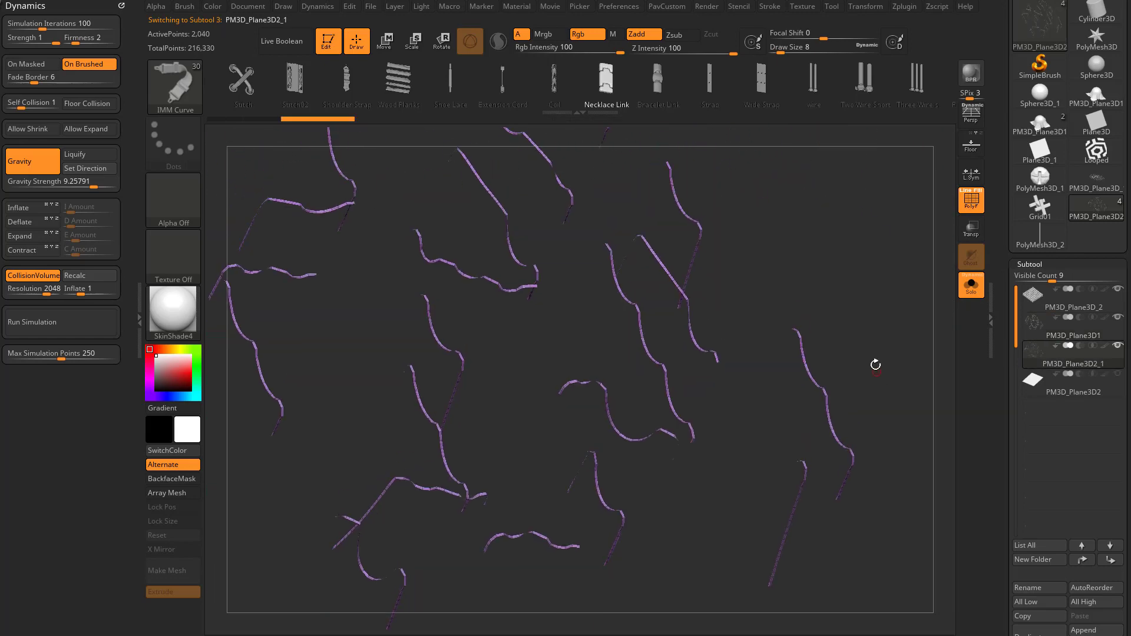
Hide small portions of four strips with SelectRect, then invert the visibility to leave only those portions showing.
left_click_drag(477, 254, 458, 295, "ctrl+shift")
left_click(583, 258, "ctrl+shift")
left_click_drag(428, 229, 408, 263, "ctrl+shift")
left_click(621, 241, "ctrl+shift")
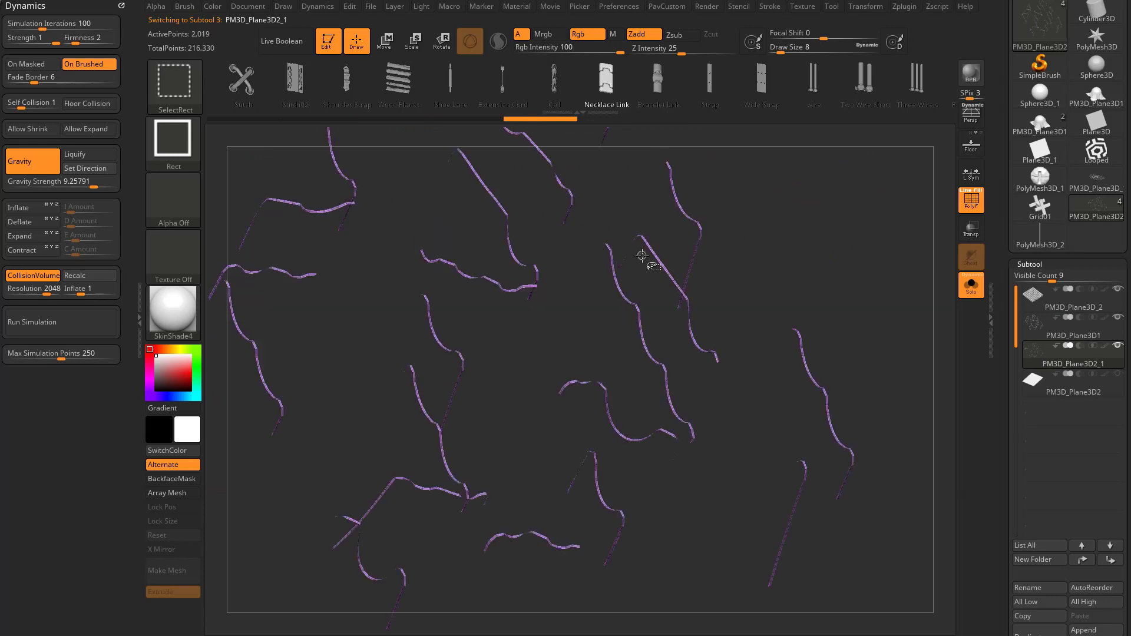
left_click_drag(685, 253, 822, 235, "ctrl+alt+shift")
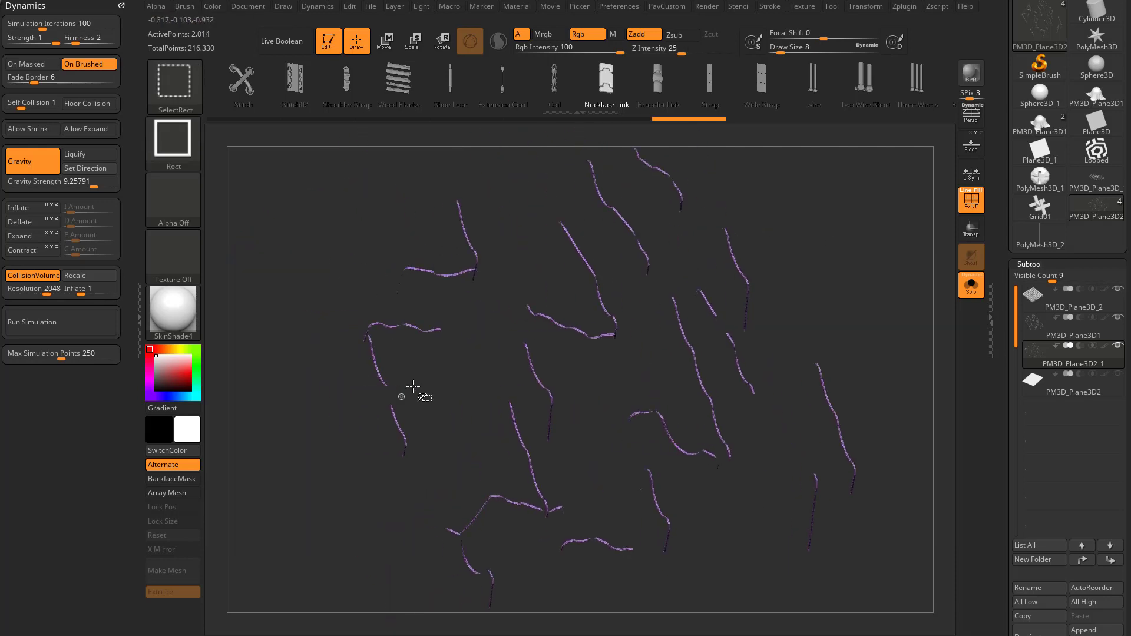
left_click_drag(431, 205, 491, 238, "ctrl+alt+shift")
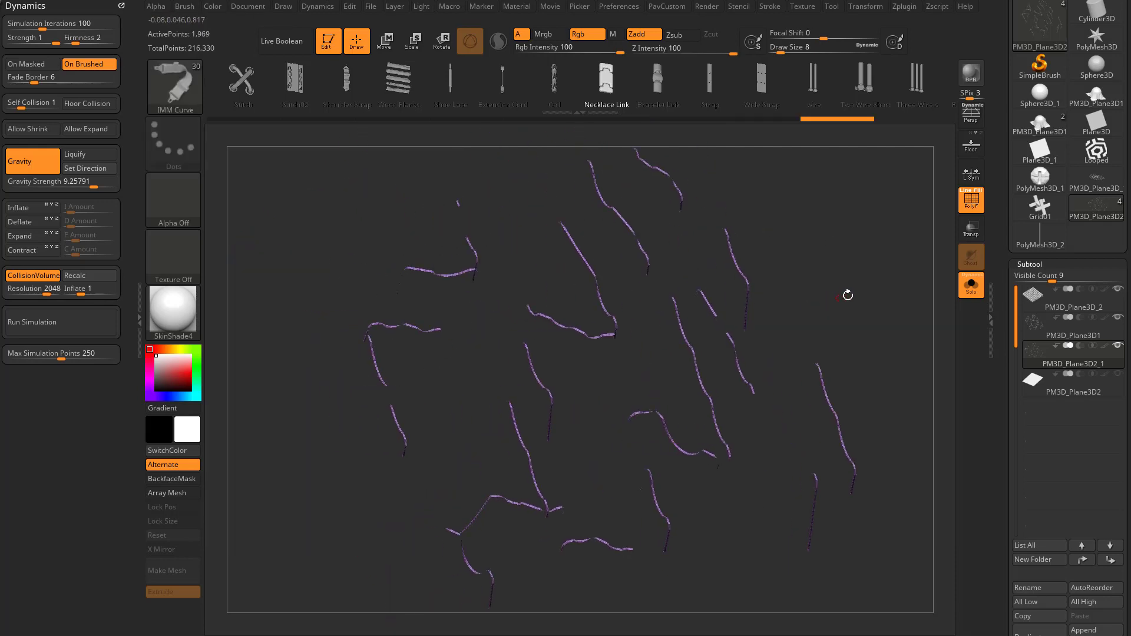
left_click(884, 272, "ctrl+shift")
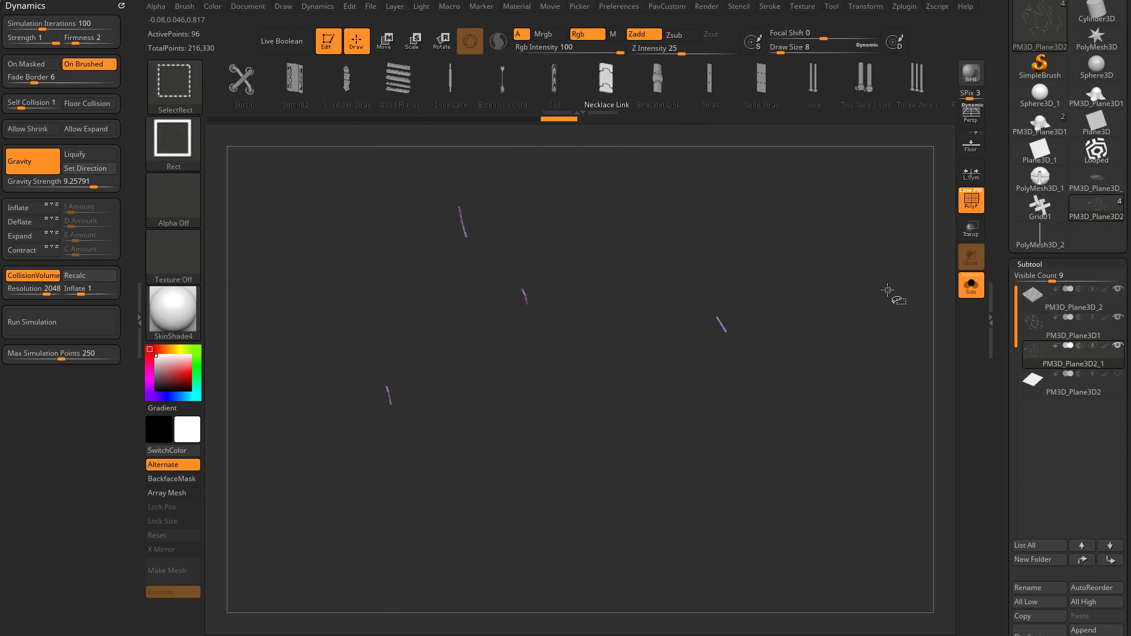
left_click(879, 290, "ctrl+shift")
Grow the visible portions to four complete strips and split the hidden strips into their own subtool.
mouse_move(998, 368)
left_mouse_down()
mouse_move(994, 159)
mouse_move(995, 213)
left_mouse_up()
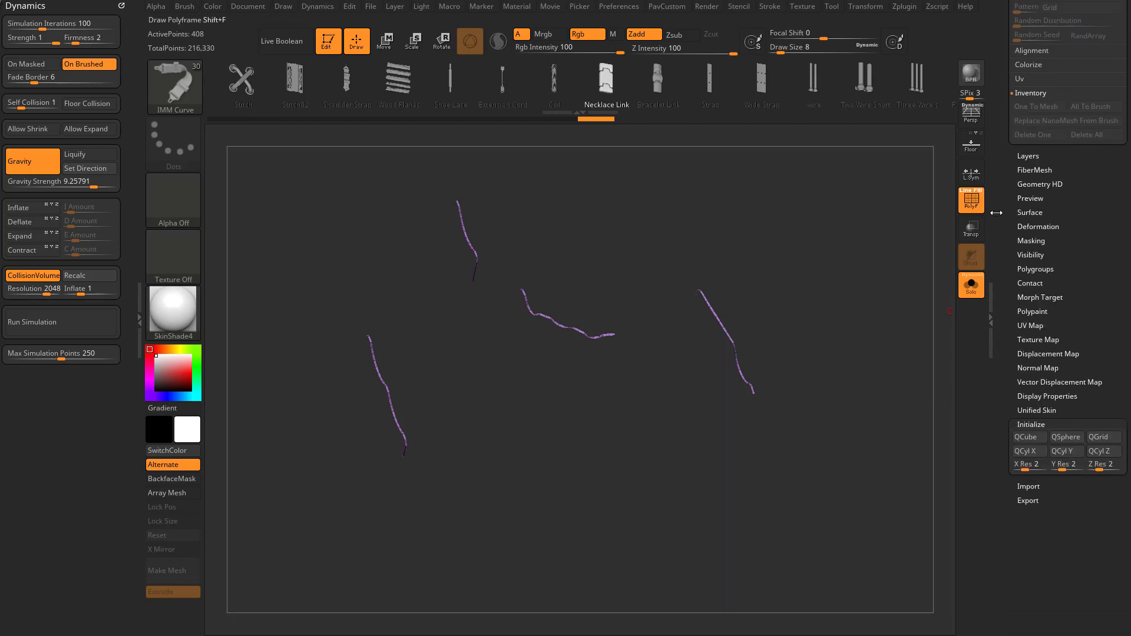
left_click(1029, 254)
left_click(1029, 253)
left_click_drag(998, 259, 948, 518)
left_click_drag(844, 326, 887, 330)
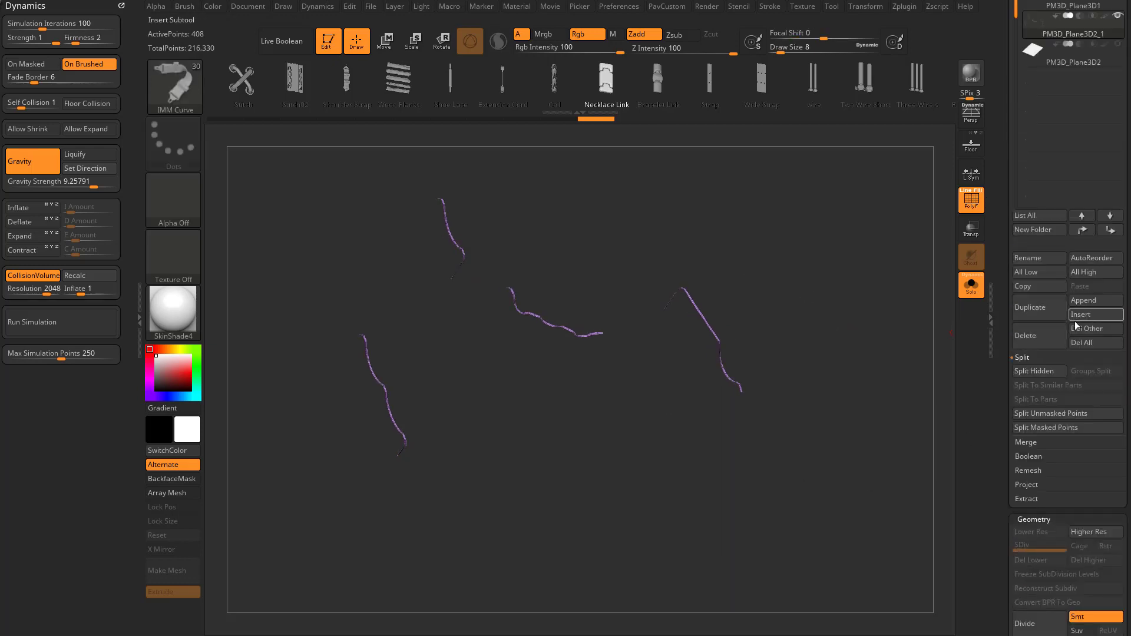
left_click(1052, 372)
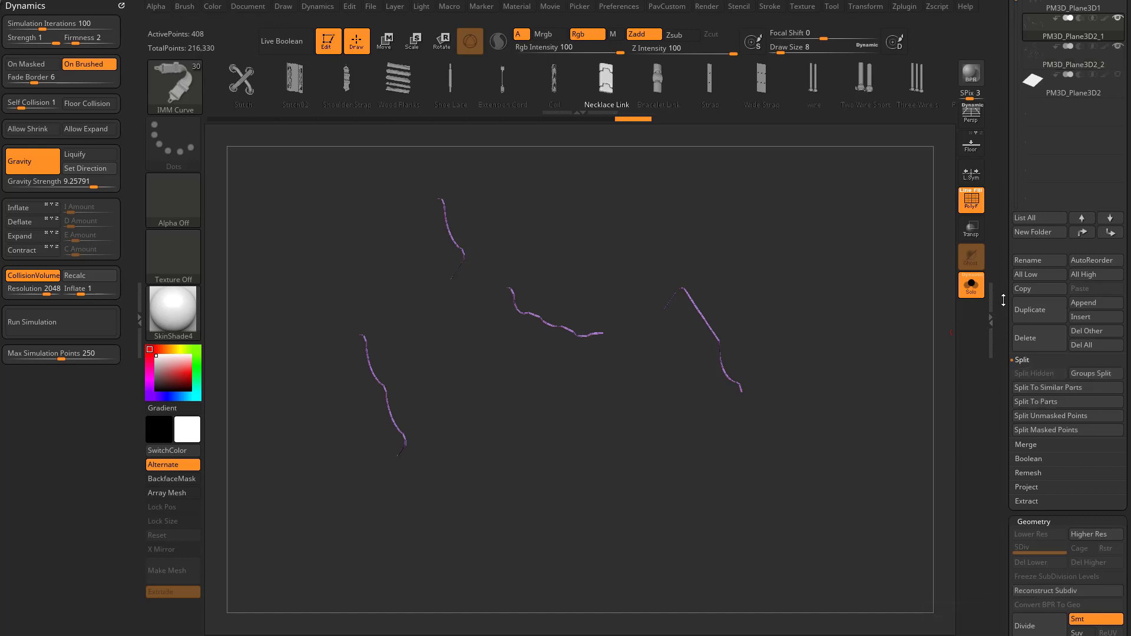
Activate the four-strip subtool PM3D_Plane3D2_1 and create curves along it using Frame Mesh with Polygroups.
left_click_drag(1001, 299, 1001, 459)
left_click(1066, 221)
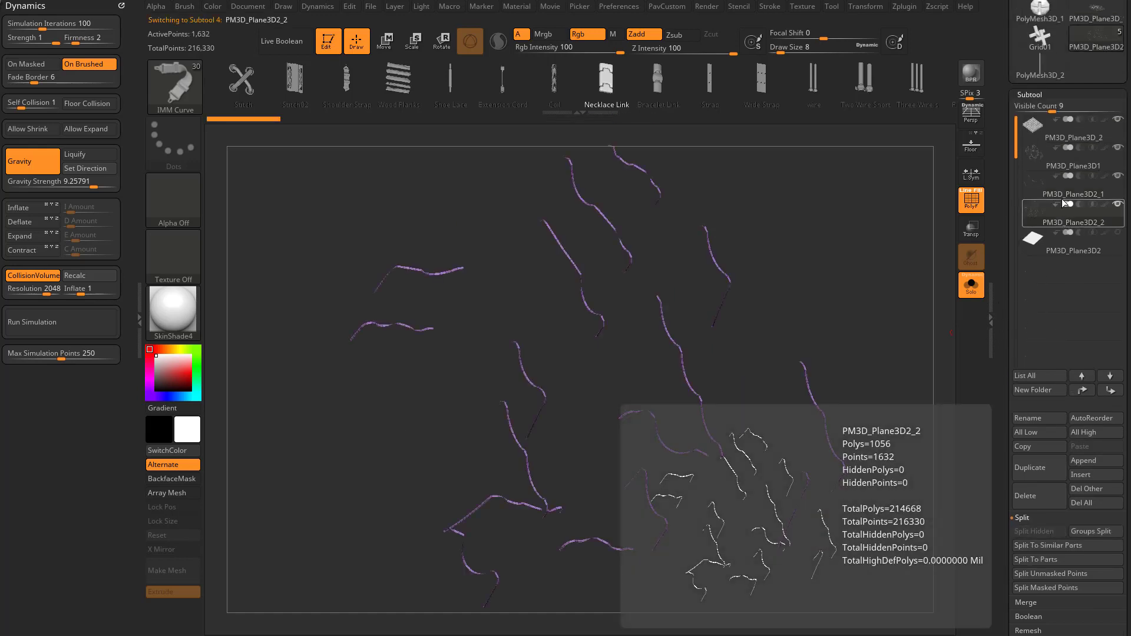
left_click(1061, 194)
left_click_drag(736, 280, 821, 352)
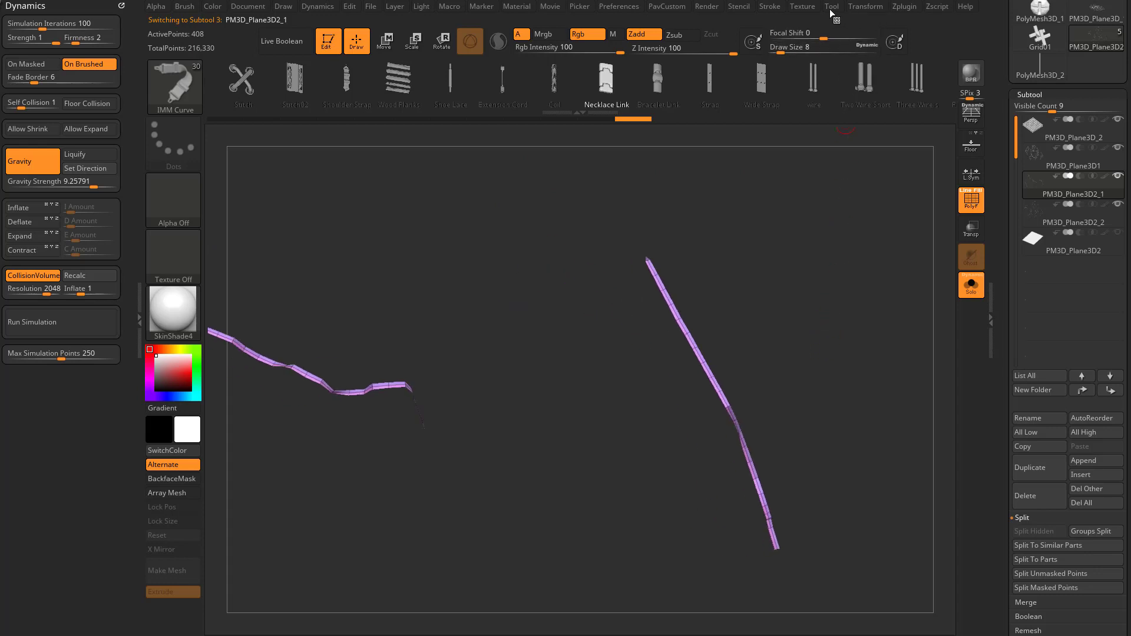
left_click(768, 9)
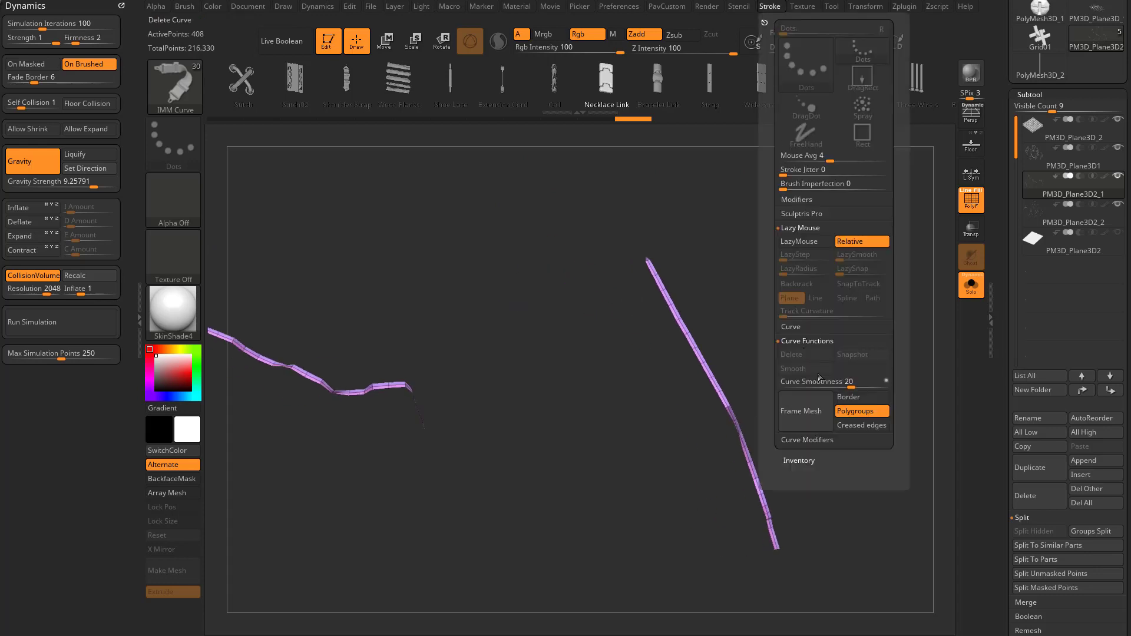
left_click(818, 419)
Select the IMM Army Curve brush and choose its Bike Chain mesh.
left_click_drag(842, 333, 756, 408, "alt")
mouse_move(530, 449)
left_mouse_down()
mouse_move(574, 359)
mouse_move(793, 332)
left_mouse_up()
key("b")
key("z")
key("m")
key("b")
key("i")
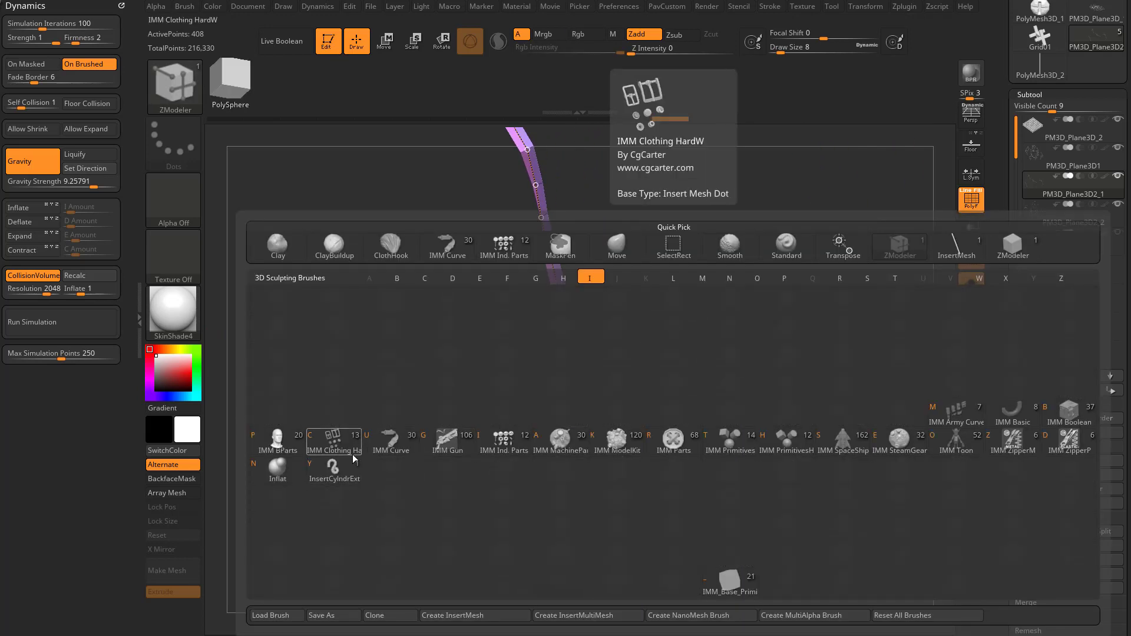
left_click(957, 415)
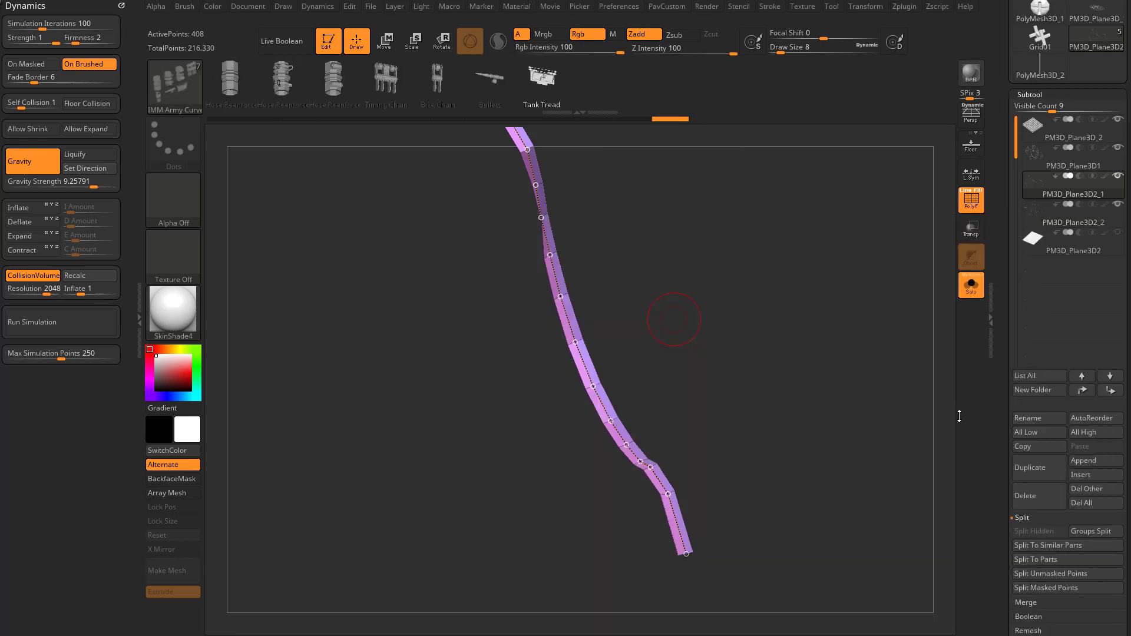
key("m")
left_click(757, 317)
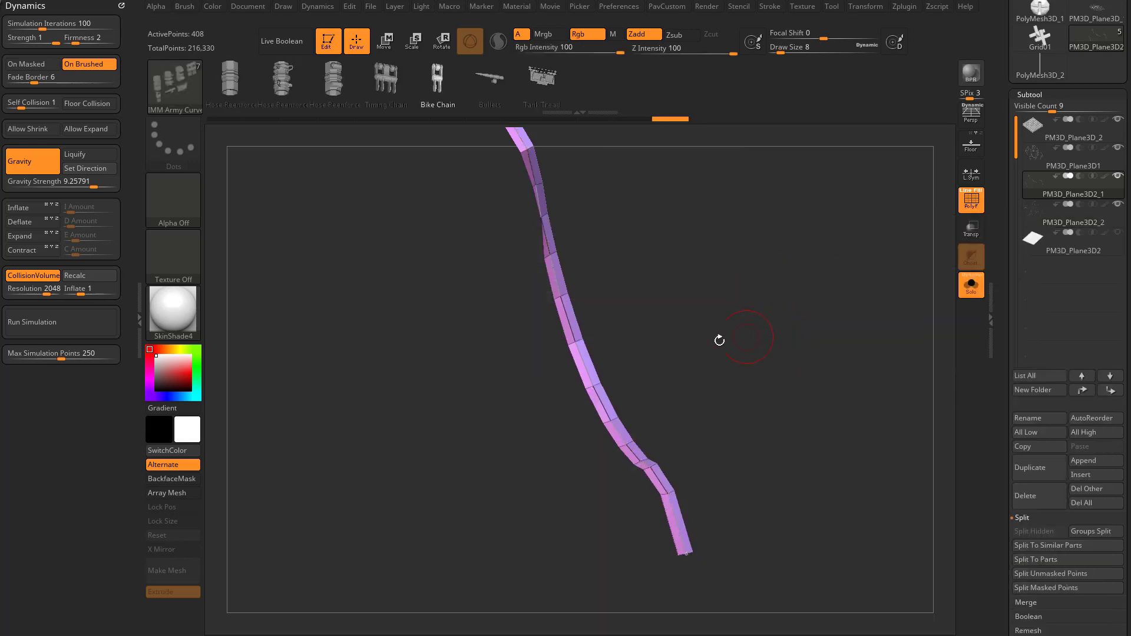
Apply the Bike Chain mesh along the framed curves, adjust its size through the Draw Size, and turn off the polyframe.
left_click(595, 390)
key("s")
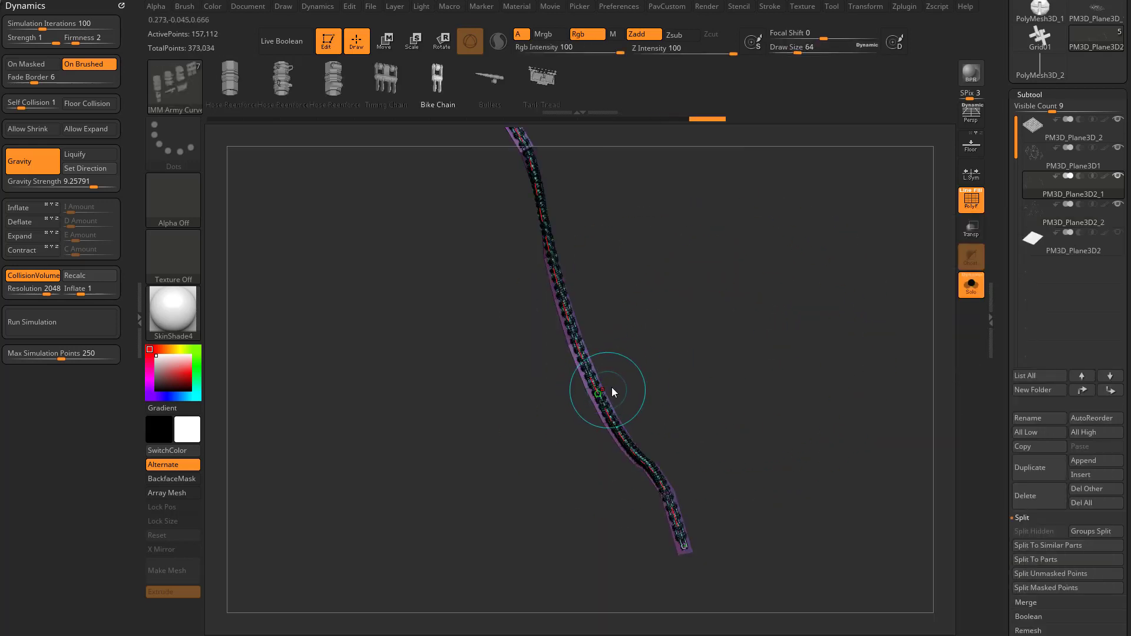
key("s")
left_click_drag(683, 351, 673, 354)
left_click(601, 393)
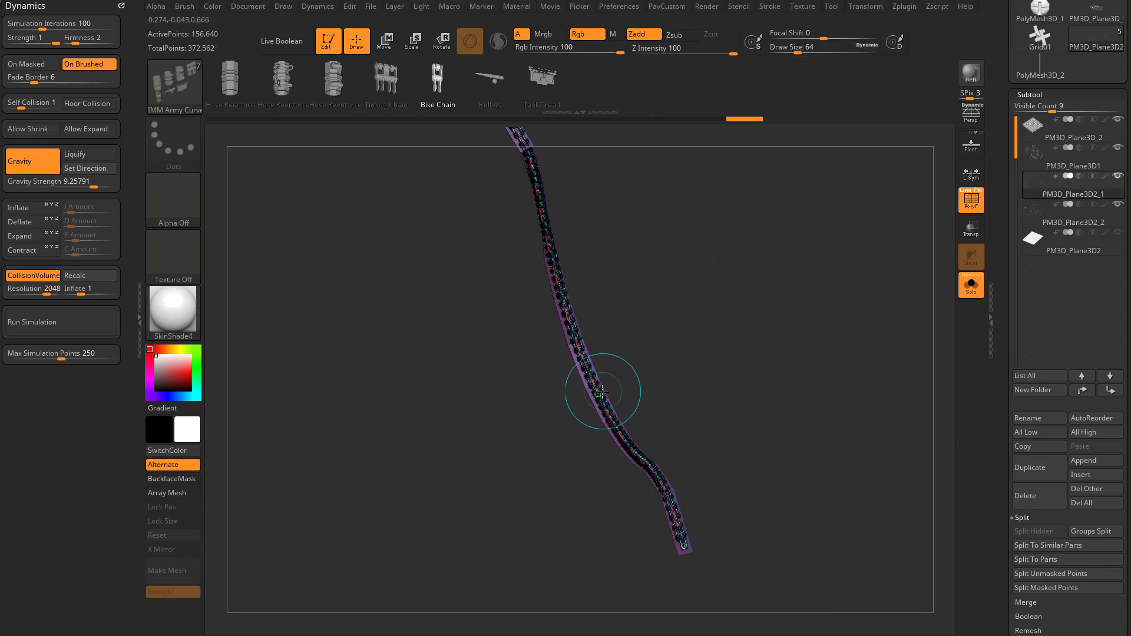
right_click_drag(797, 368, 931, 305, "ctrl")
left_click(973, 205)
right_click_drag(888, 263, 860, 276, "ctrl")
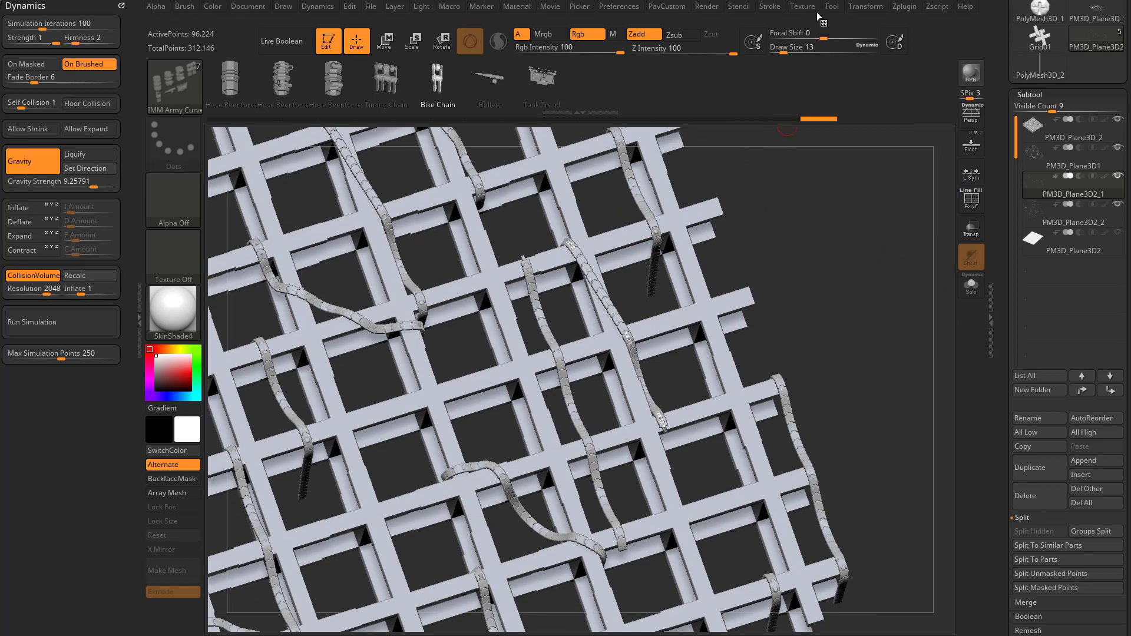
Isolate the four strips, split the unmasked bike chains into a separate subtool, and make PM3D_Plane3D2_3 active.
left_click(971, 285)
left_click_drag(1037, 517, 1037, 257)
left_click(1044, 316)
key("f")
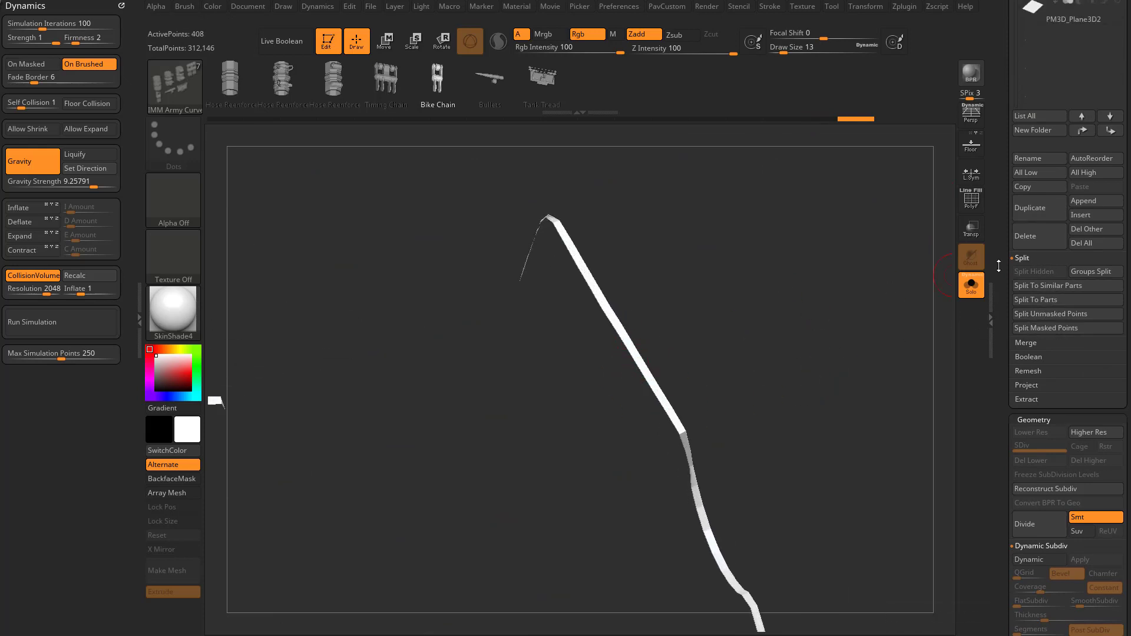
scroll(1058, 265, "up", 5)
left_click(1060, 280)
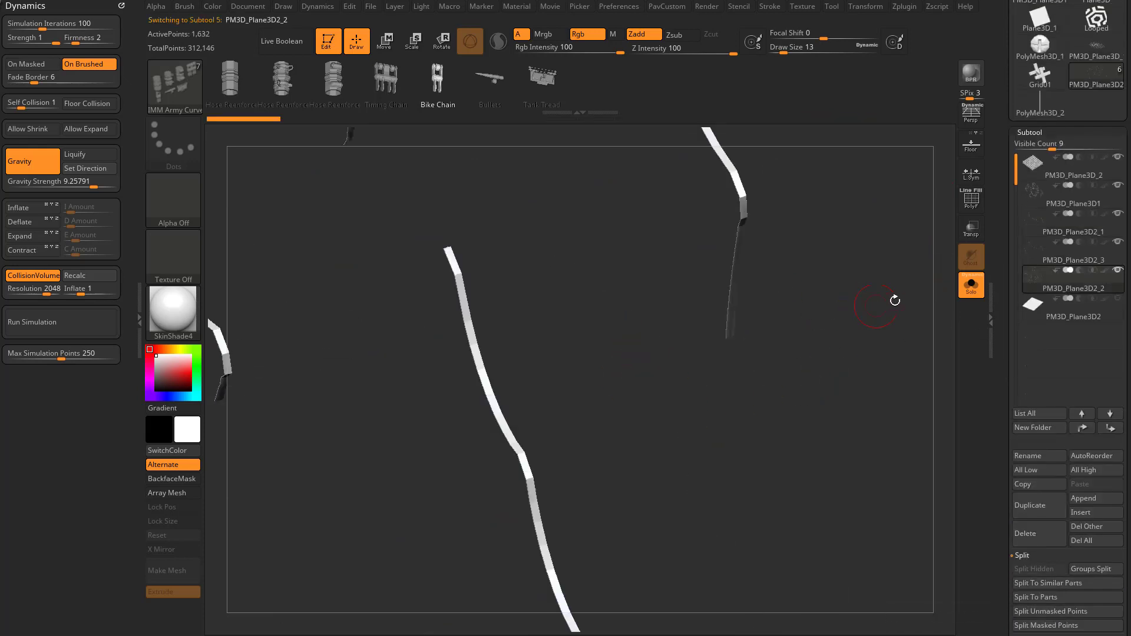
left_click(1081, 241)
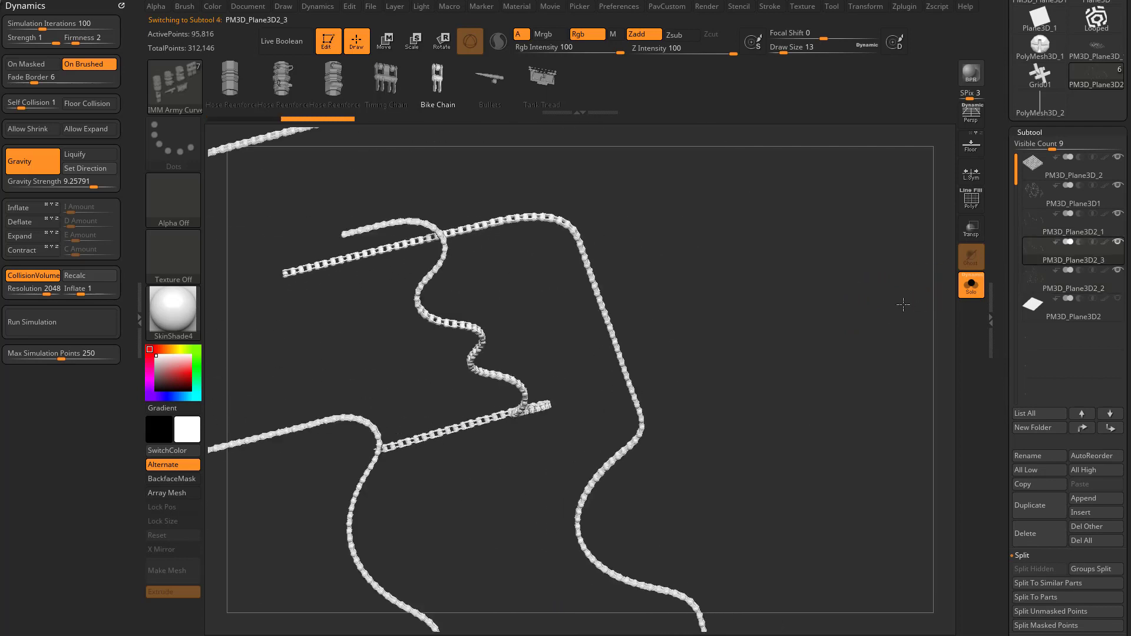
Change the material to StartupMaterial and show only the bike chains together with the lattice.
left_click(173, 309)
left_click(240, 298)
left_click_drag(770, 288, 925, 259)
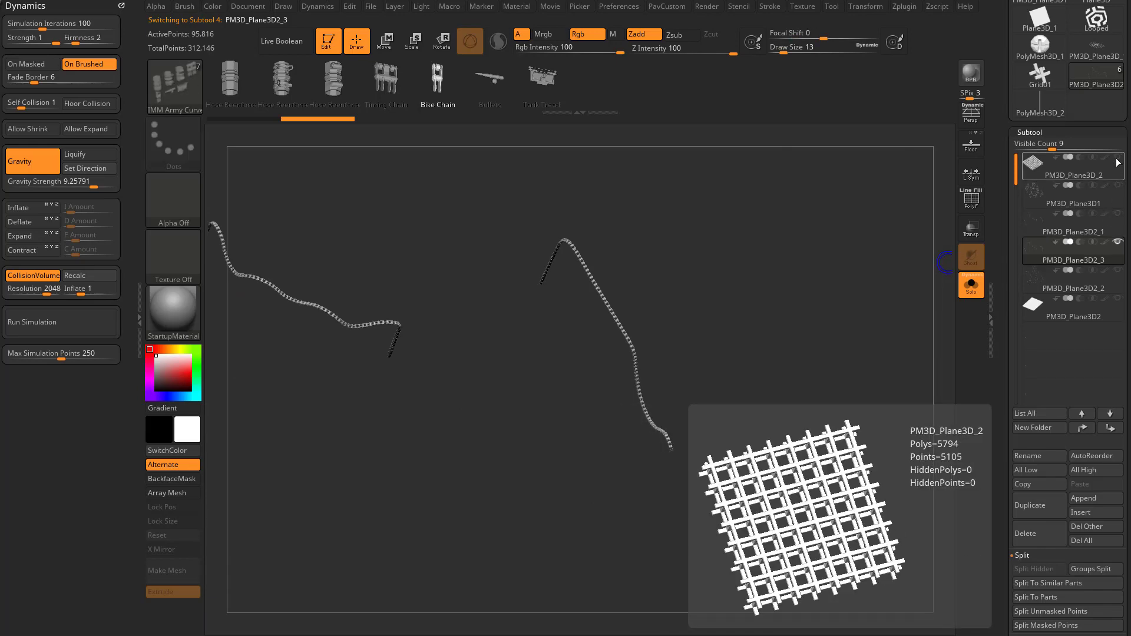
left_click(970, 285)
left_click_drag(851, 312, 824, 312)
Delete the bike chain subtool PM3D_Plane3D2_3 and the necklace chain subtool PM3D_Plane3D1, skipping the deletion warning until the next restart.
scroll(1060, 353, "down", 2)
left_click(1040, 516)
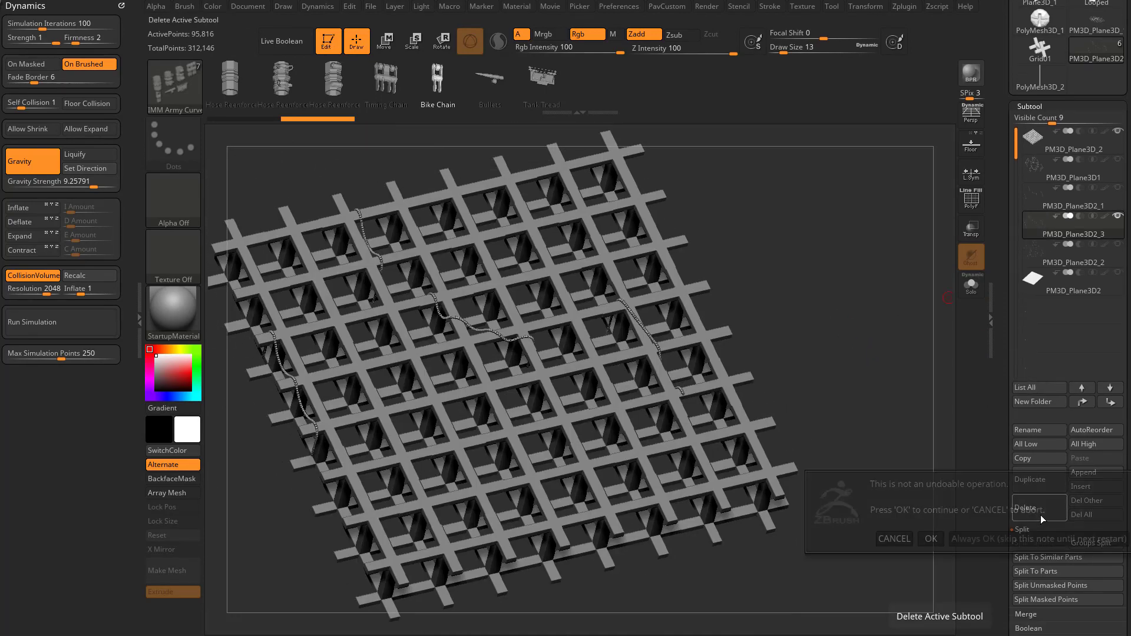
left_click(995, 538)
mouse_move(1057, 236)
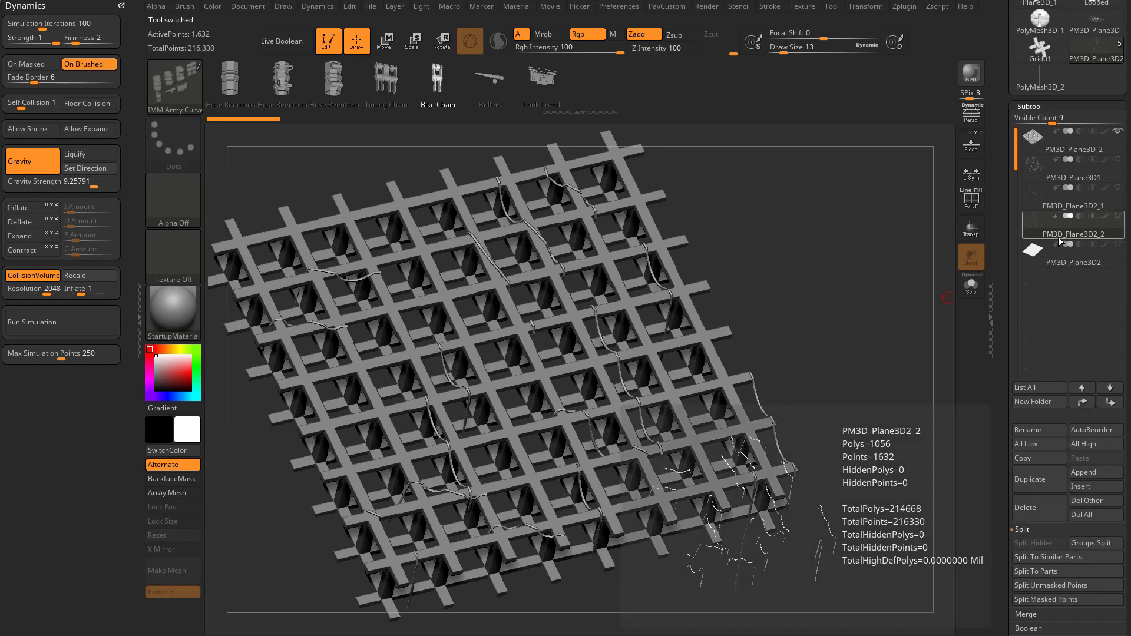
left_click(1057, 172)
left_click_drag(1003, 454, 1003, 437)
left_click(1039, 490)
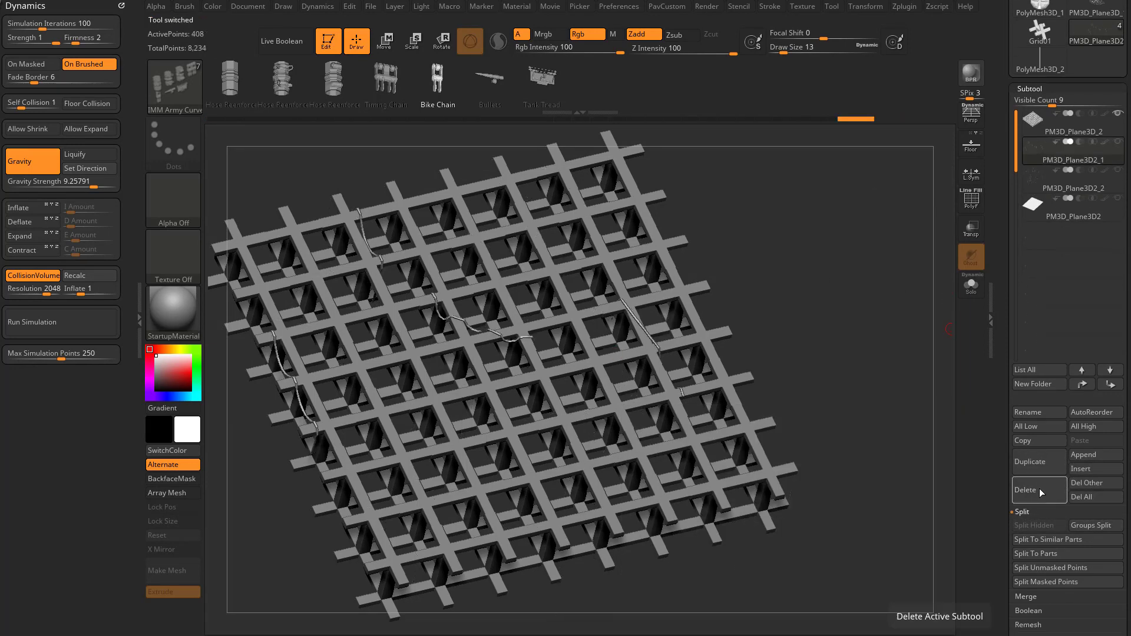
Make the four-strip subtool PM3D_Plane3D2_1 active.
left_click(1061, 192)
left_click(1061, 161)
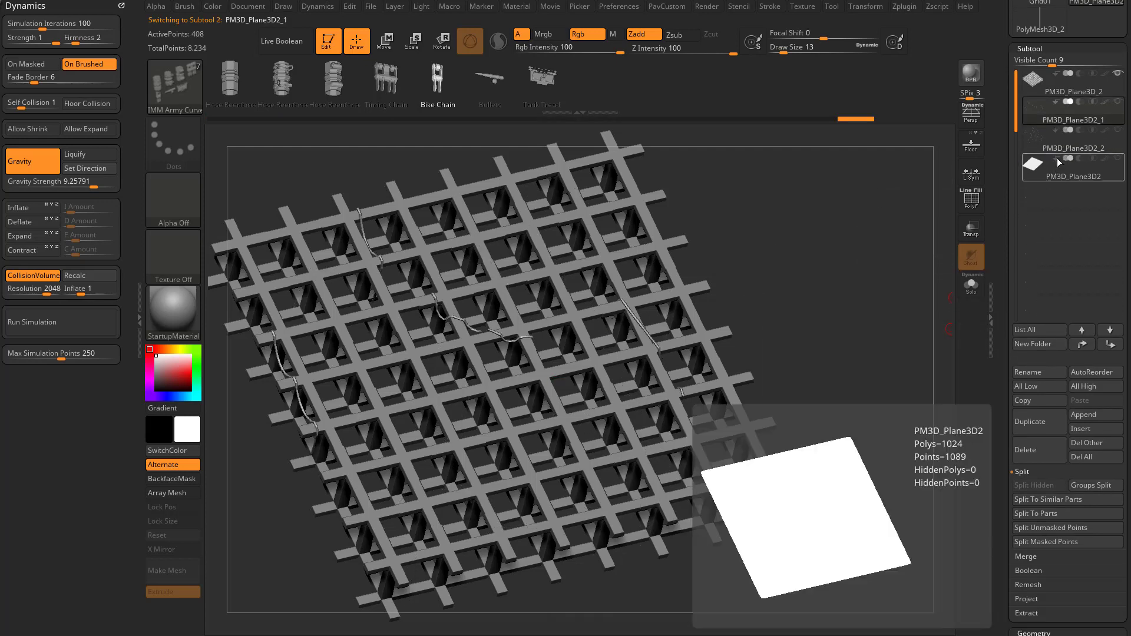
scroll(1014, 303, "down", 1)
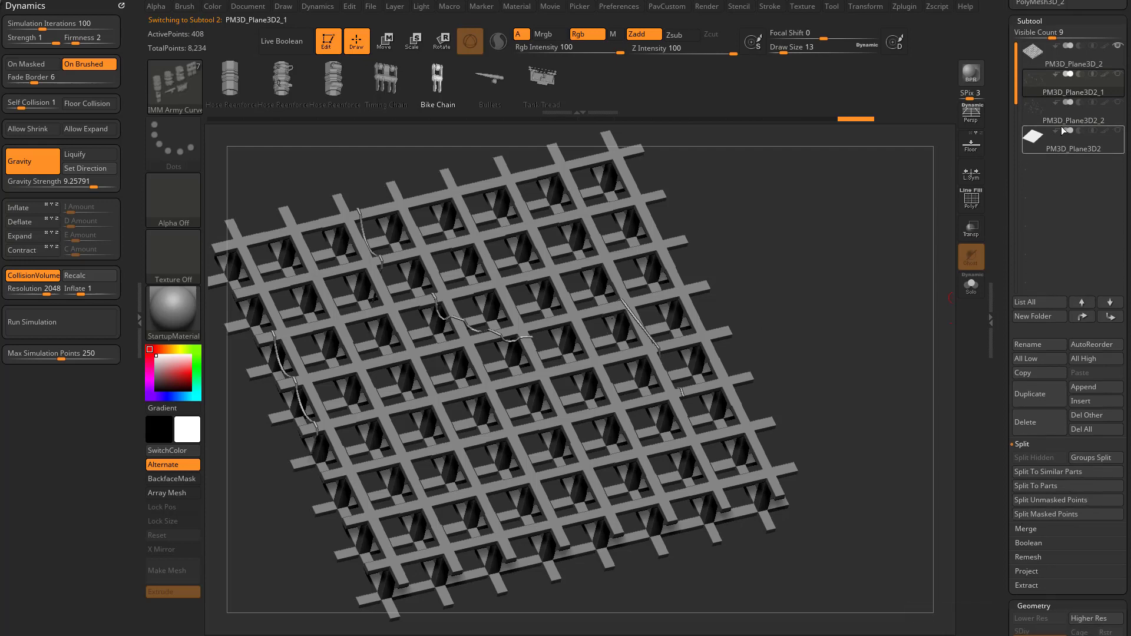